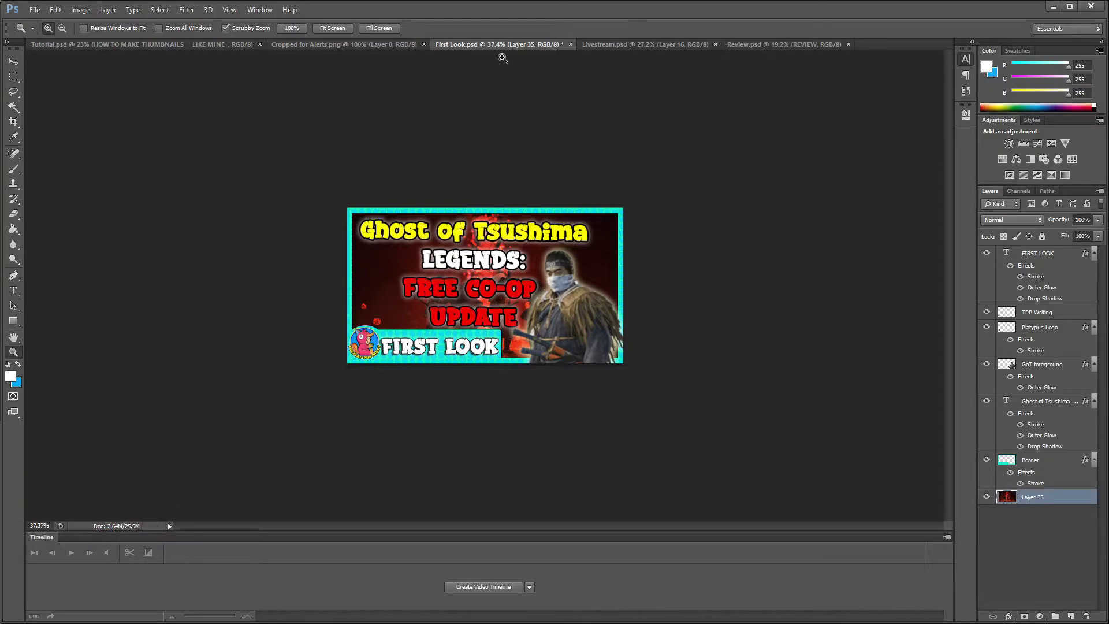
Look through the open Livestream, Review, cropped alert image and First Look documents to examine the thumbnail designs.
{"action": "left_click", "coordinate": [663, 46]}
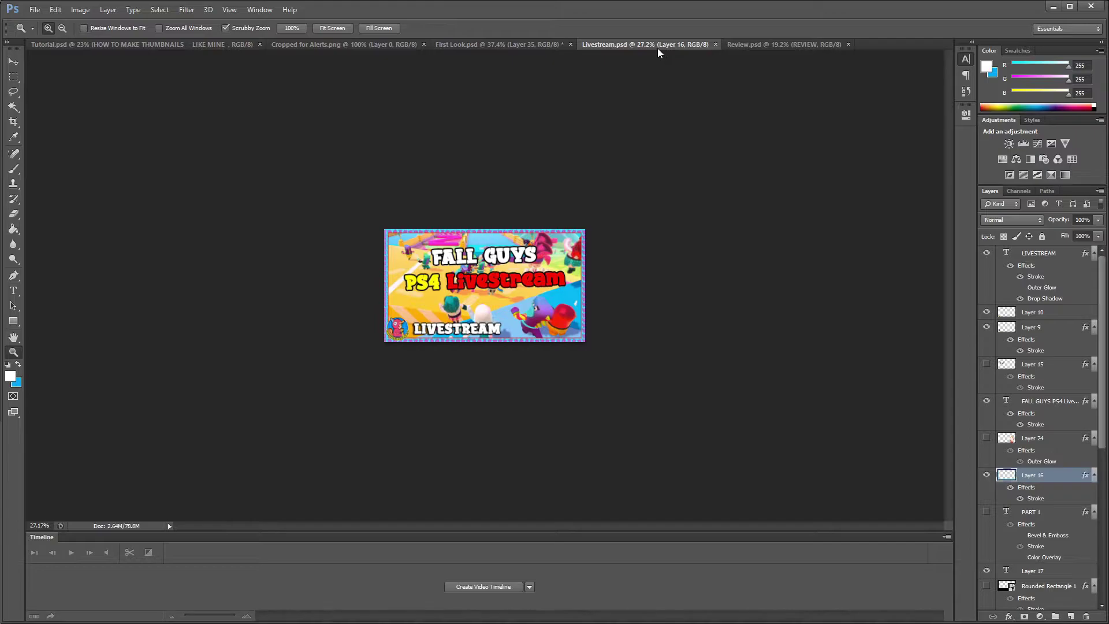
{"action": "left_click", "coordinate": [747, 43]}
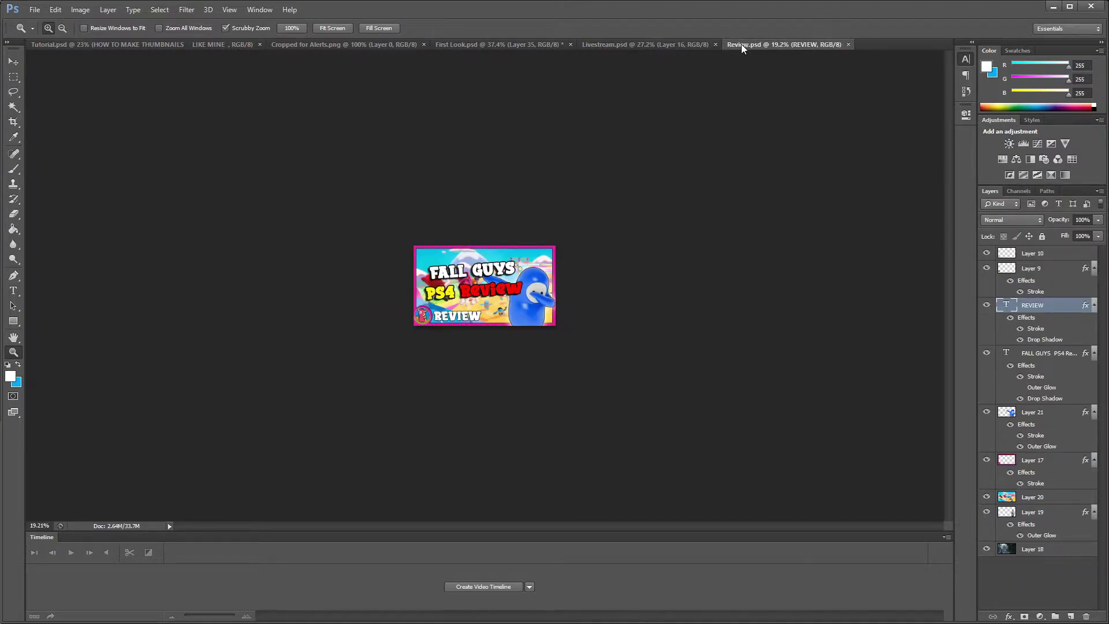
{"action": "left_click", "coordinate": [357, 44]}
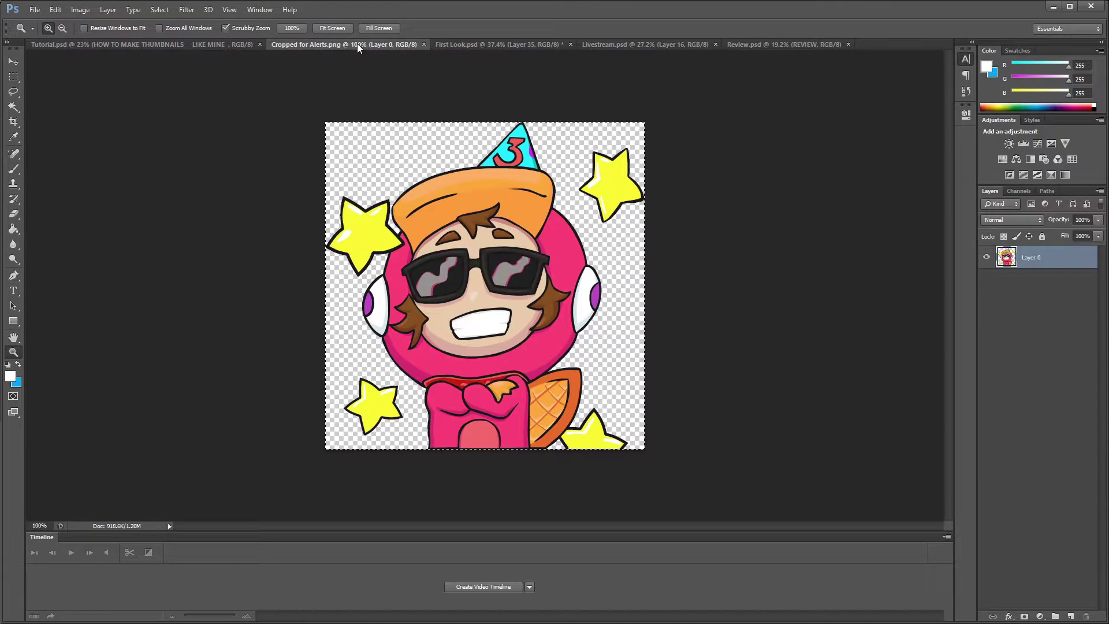
{"action": "left_click", "coordinate": [513, 44]}
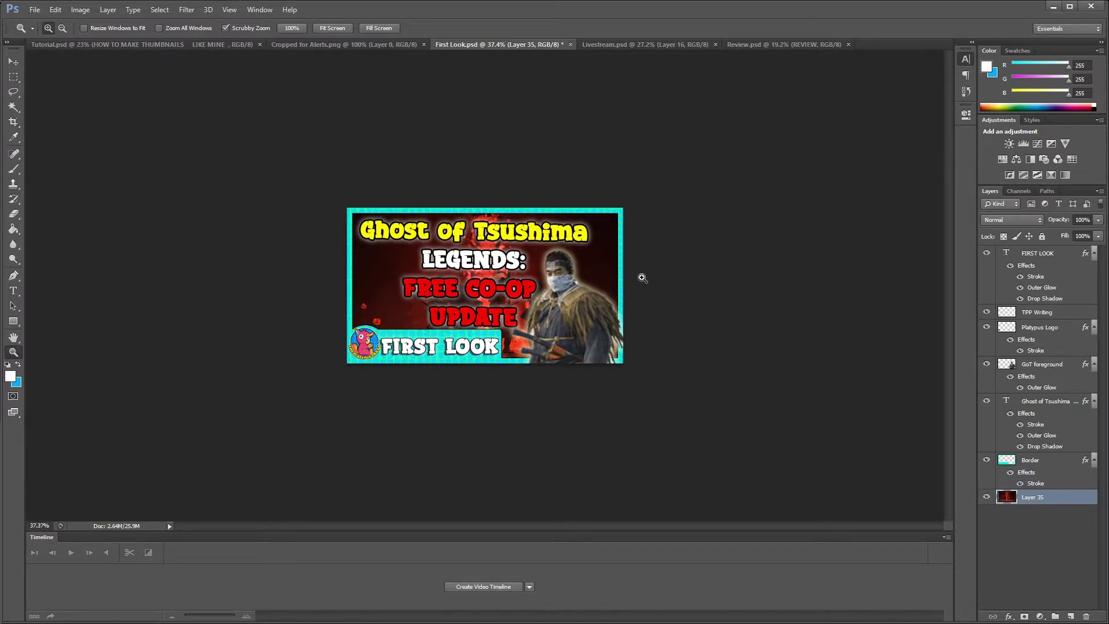
{"action": "left_click", "coordinate": [646, 270]}
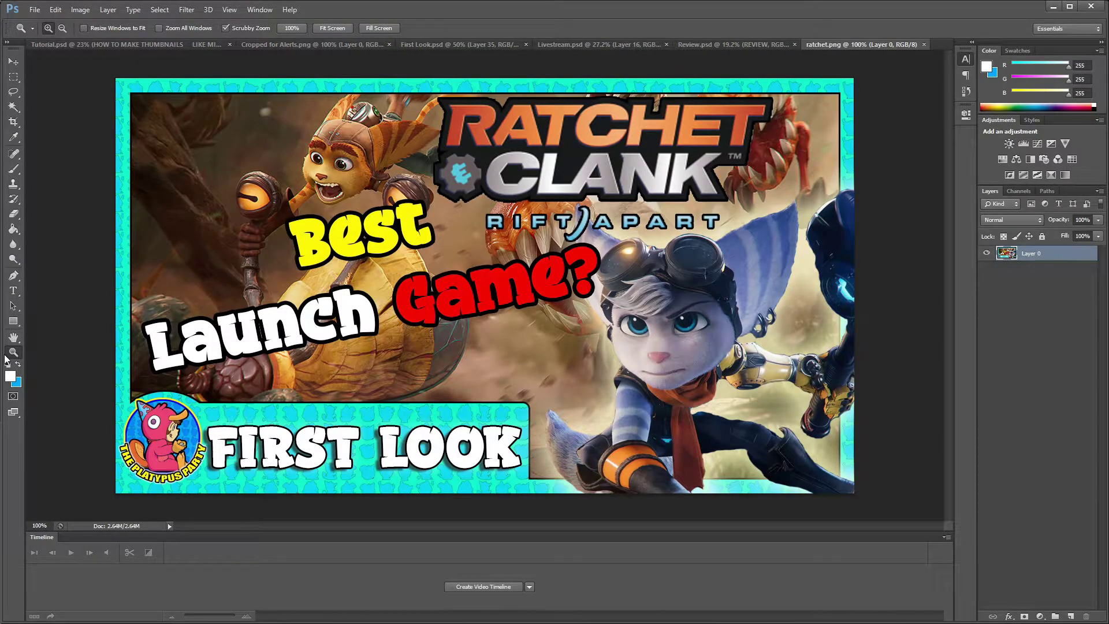
Compare ratchet.png with the Review, Livestream and First Look templates, examining their titles, borders, logos and foreground characters.
{"action": "left_click_drag", "start_coordinate": [709, 335], "coordinate": [782, 329]}
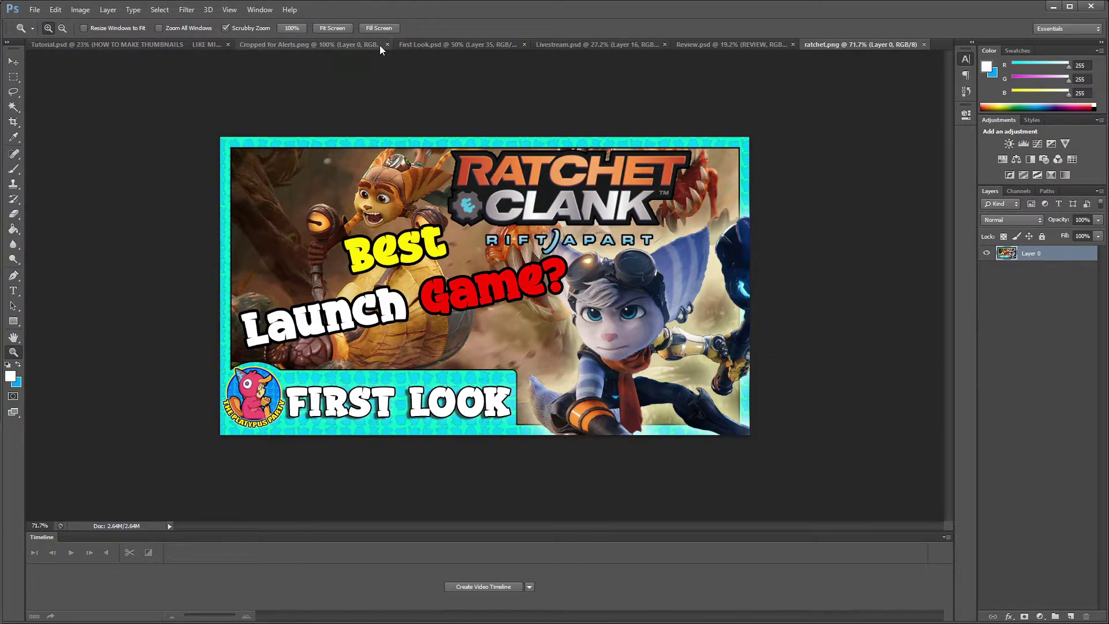
{"action": "left_click", "coordinate": [733, 45]}
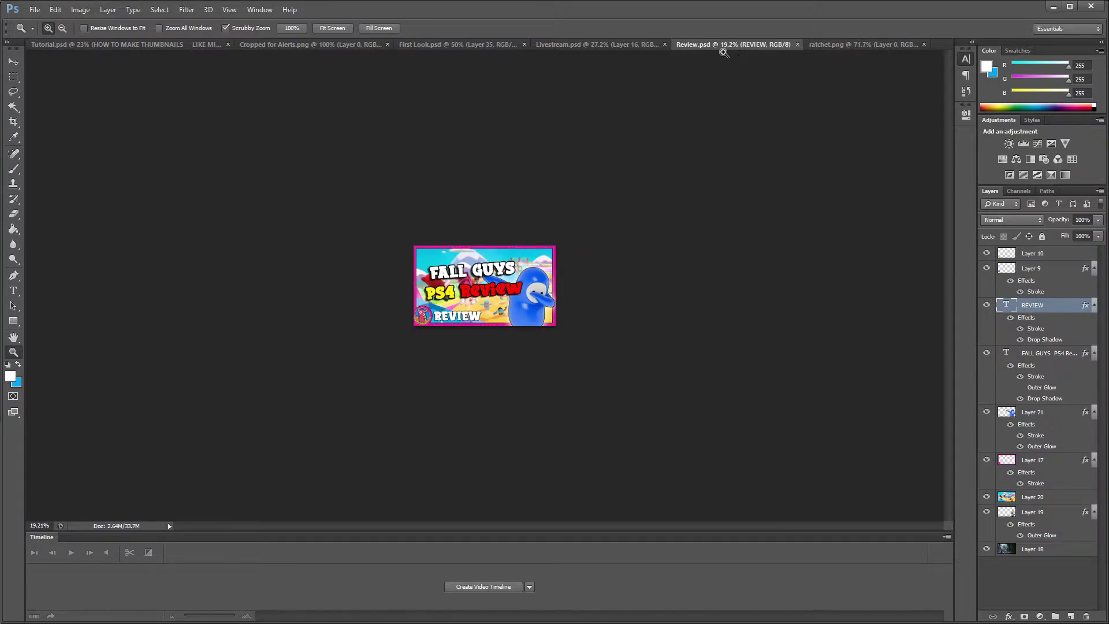
{"action": "left_click_drag", "start_coordinate": [491, 269], "coordinate": [743, 338]}
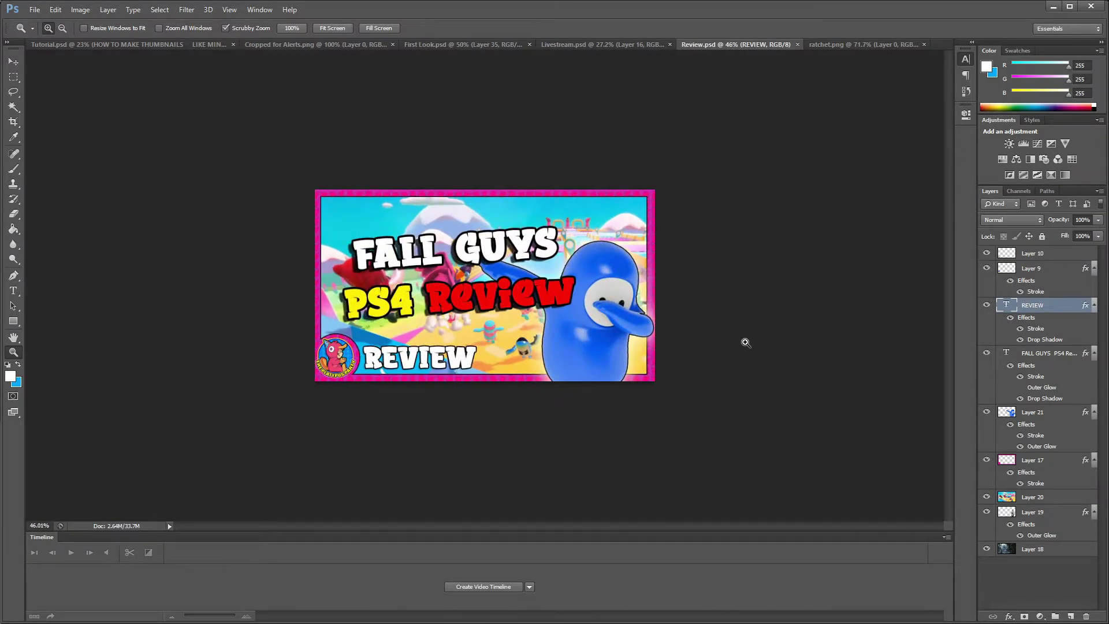
{"action": "left_click", "coordinate": [832, 44]}
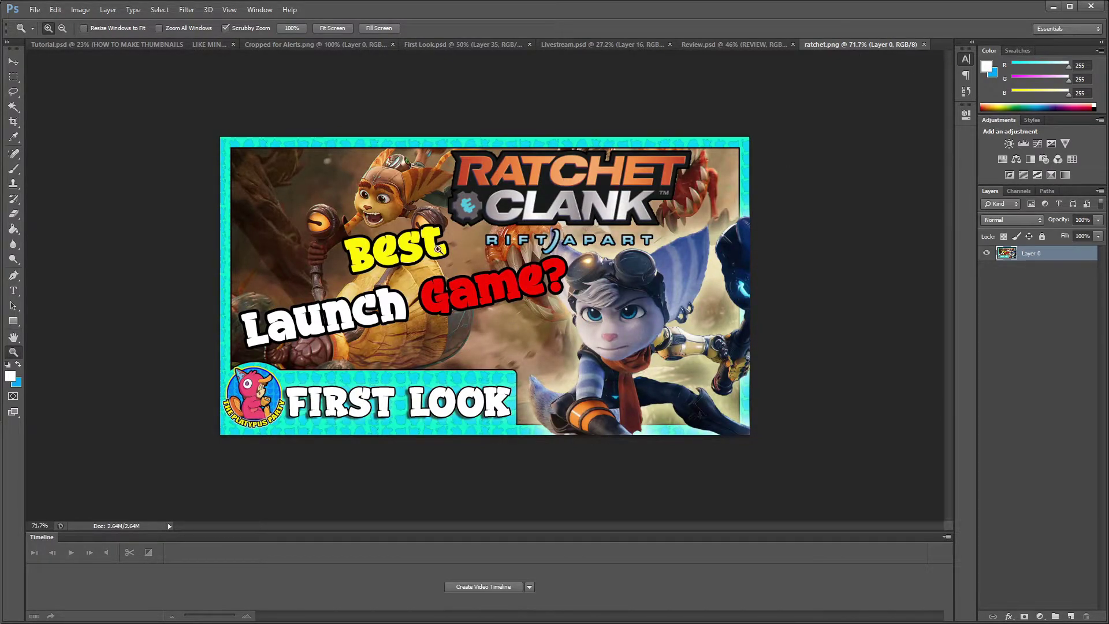
{"action": "left_click", "coordinate": [732, 44]}
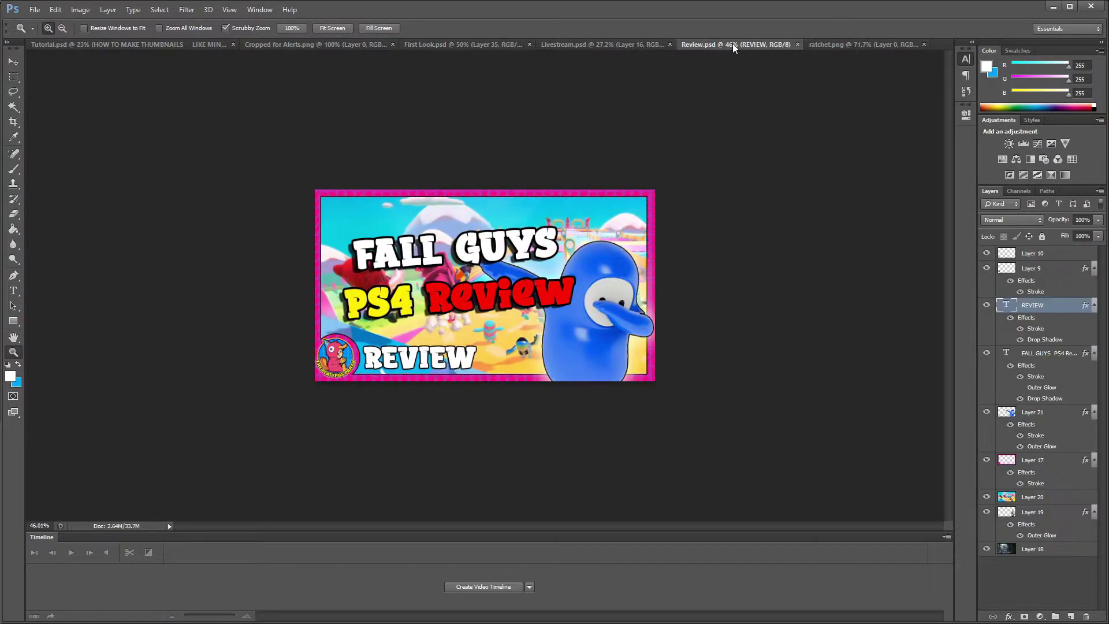
{"action": "left_click", "coordinate": [615, 46]}
{"action": "left_click", "coordinate": [453, 46]}
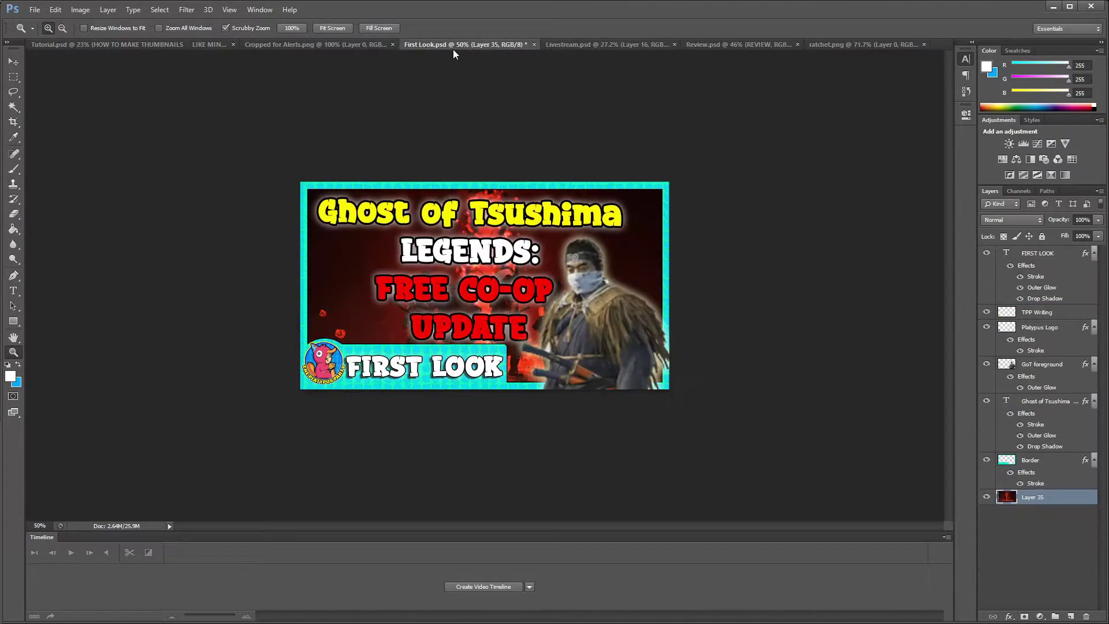
{"action": "left_click", "coordinate": [611, 46]}
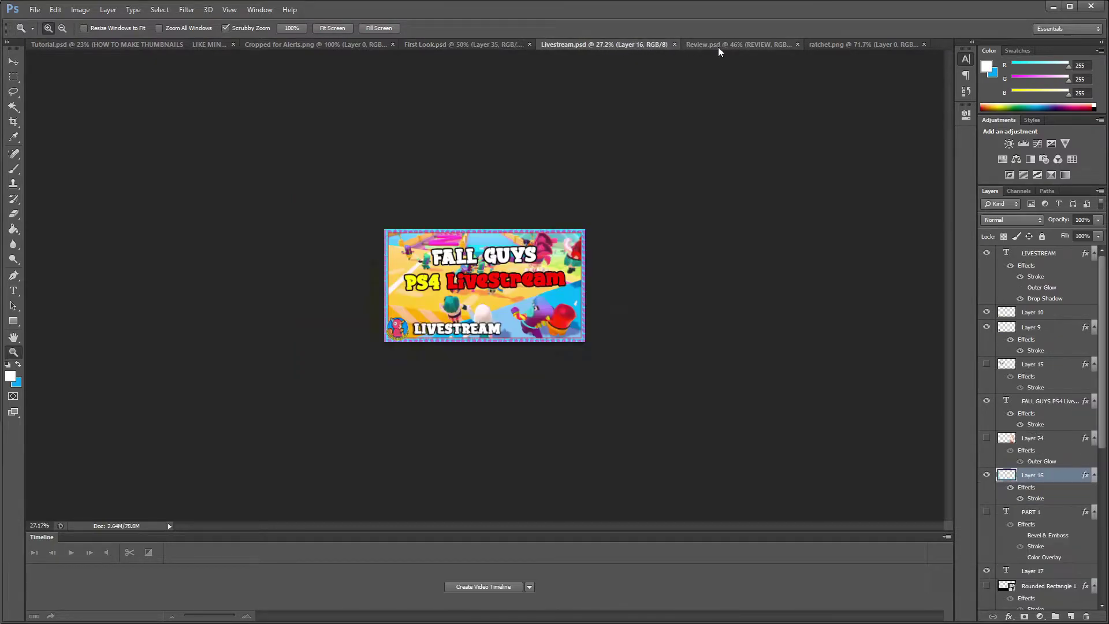
{"action": "left_click", "coordinate": [719, 49]}
{"action": "left_click", "coordinate": [819, 47]}
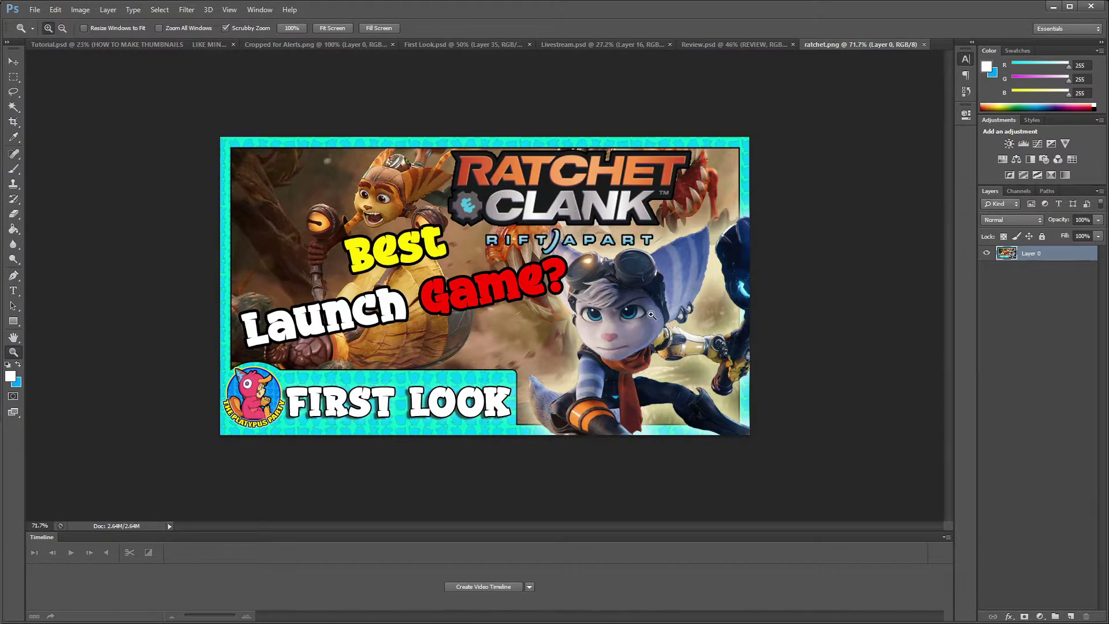
{"action": "left_click", "coordinate": [739, 44]}
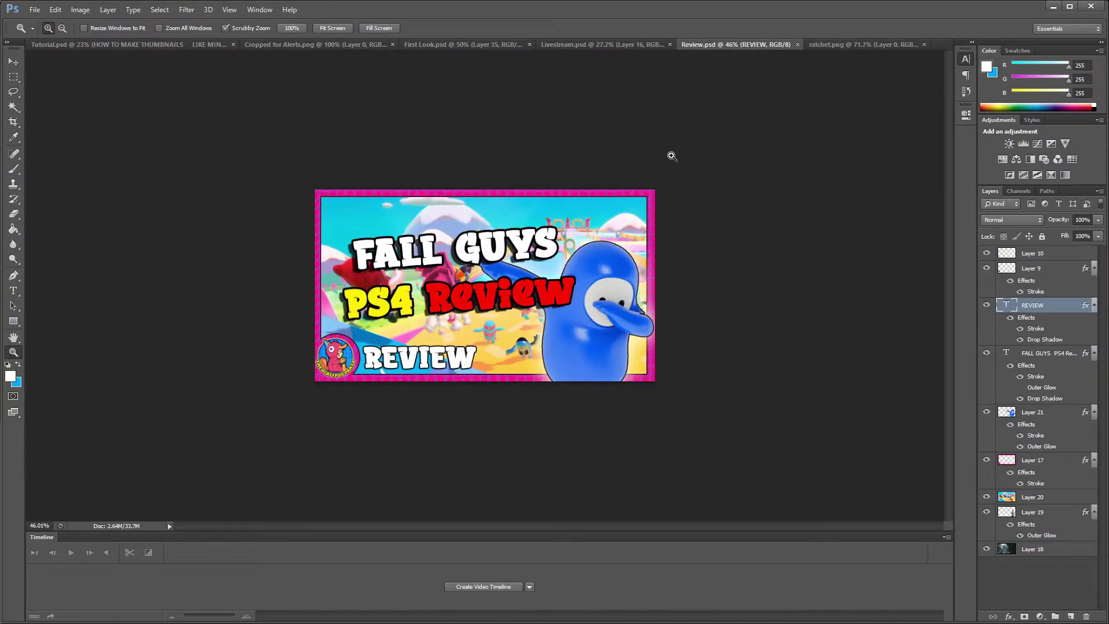
{"action": "left_click", "coordinate": [629, 45]}
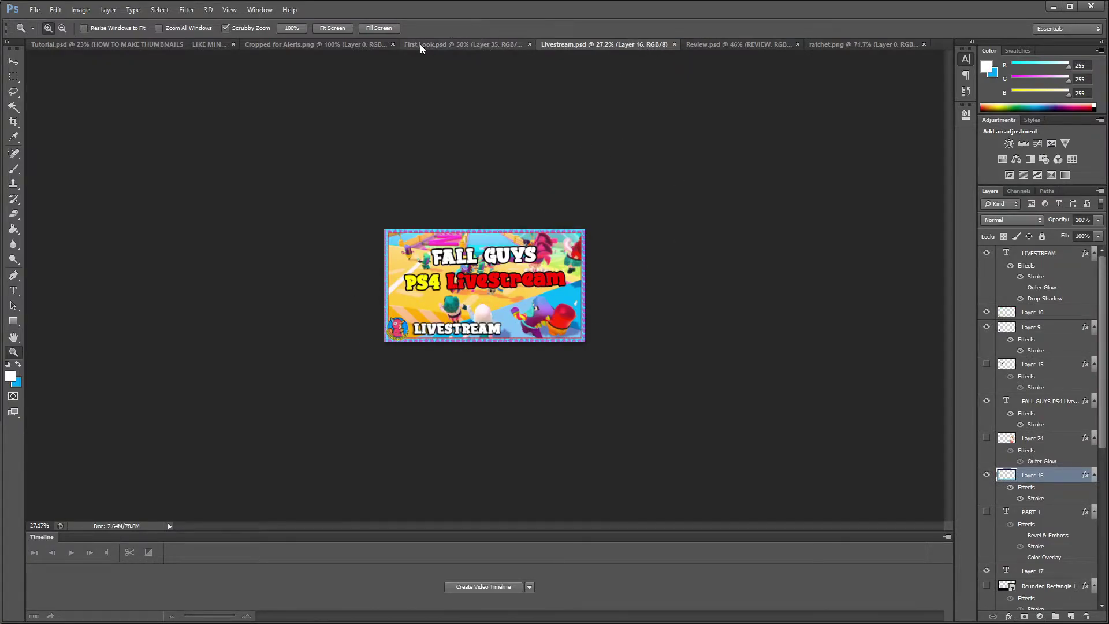
{"action": "left_click", "coordinate": [480, 44]}
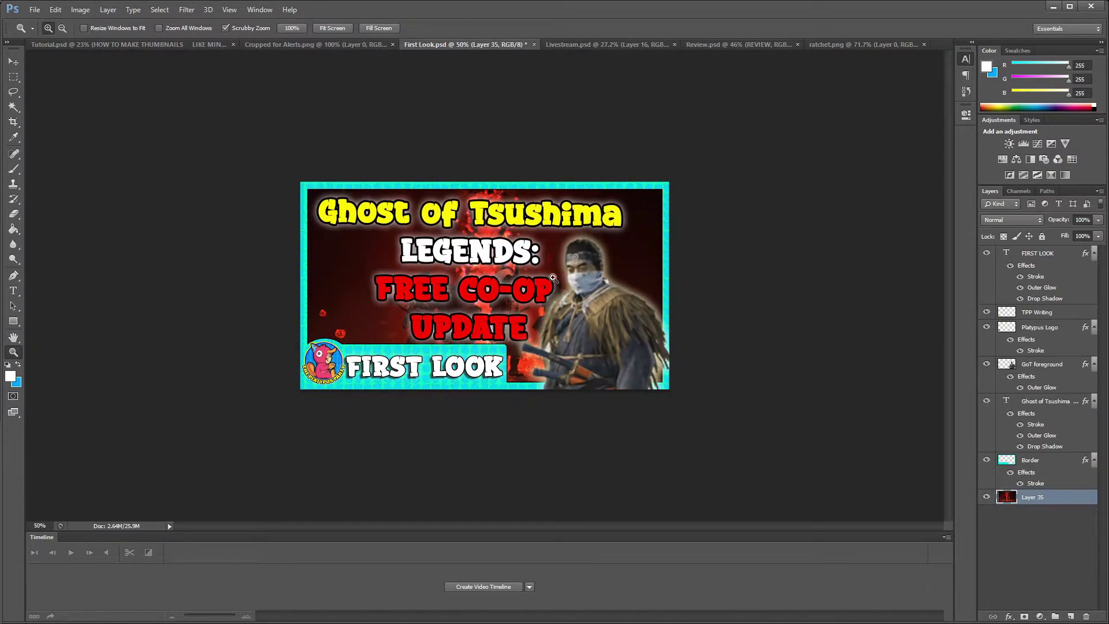
Examine the Ghost of Tsushima and Ratchet & Clank thumbnails enlarged and at very small size to judge their legibility.
{"action": "left_click_drag", "start_coordinate": [580, 283], "coordinate": [604, 247]}
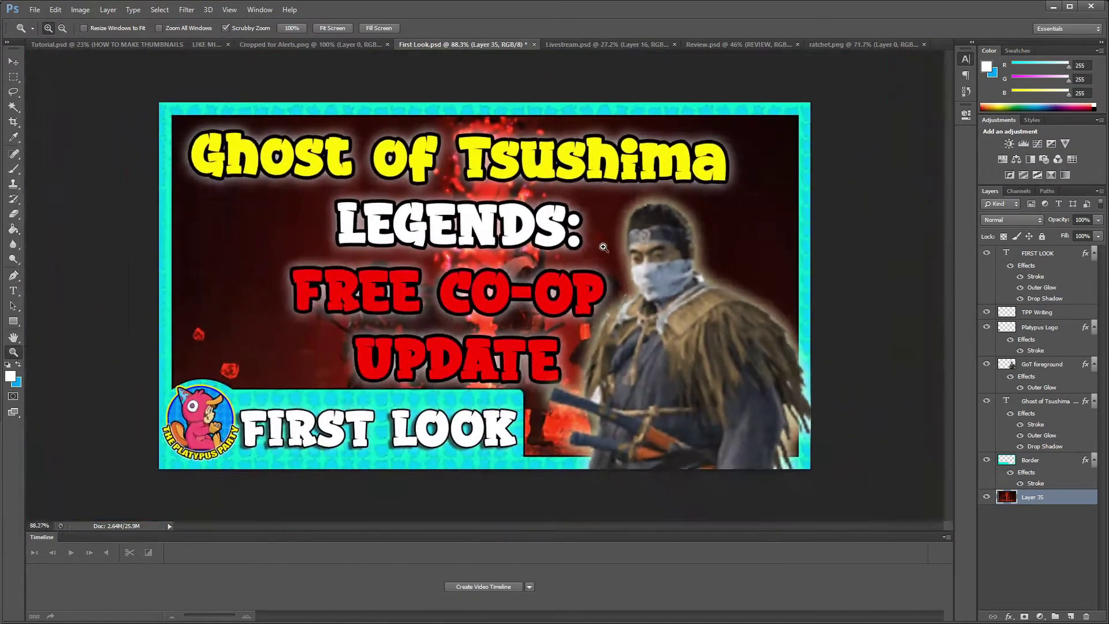
{"action": "left_click_drag", "start_coordinate": [699, 360], "coordinate": [653, 318]}
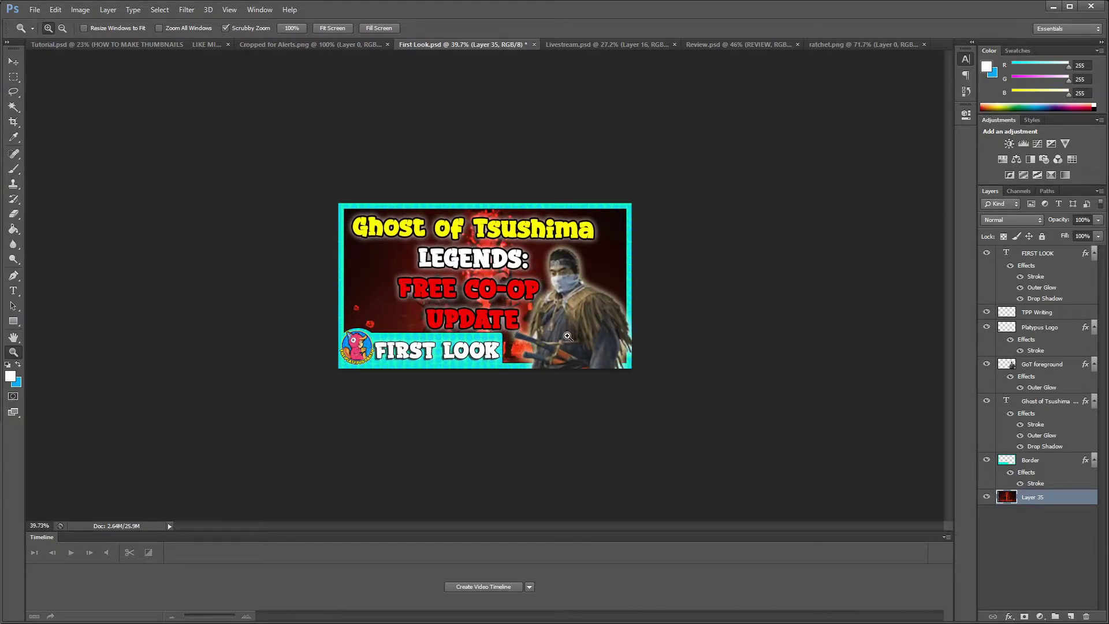
{"action": "left_click_drag", "start_coordinate": [567, 336], "coordinate": [527, 309]}
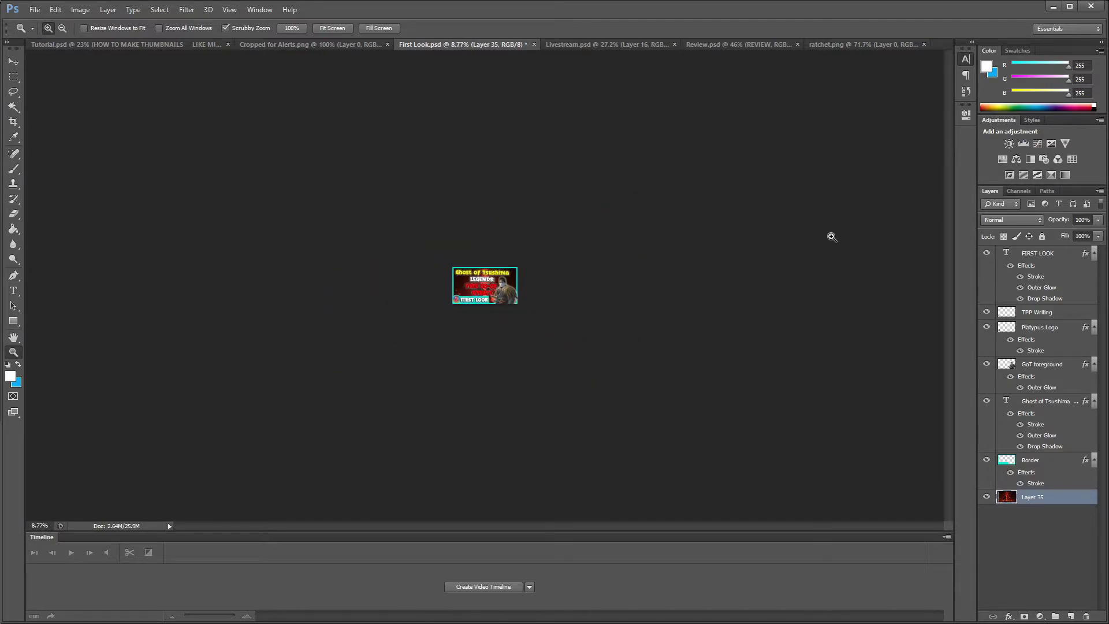
{"action": "left_click", "coordinate": [810, 44]}
{"action": "left_click_drag", "start_coordinate": [491, 289], "coordinate": [468, 284]}
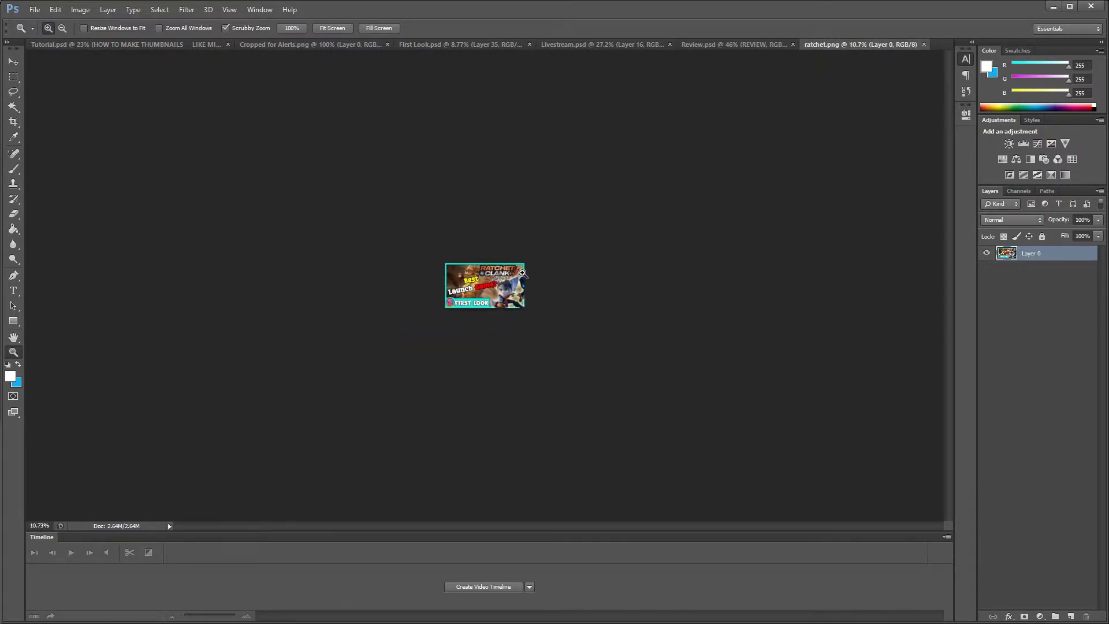
{"action": "left_click_drag", "start_coordinate": [518, 286], "coordinate": [580, 339]}
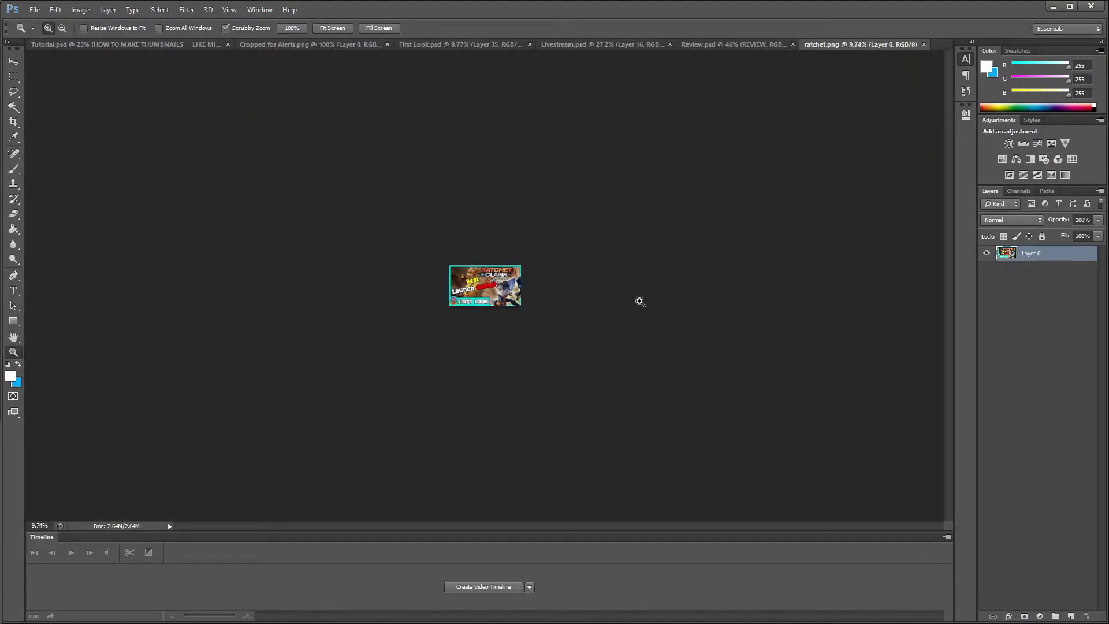
In Review.psd, delete all layers above Layer 18 and clear the forest image from Layer 18.
{"action": "left_click", "coordinate": [759, 49]}
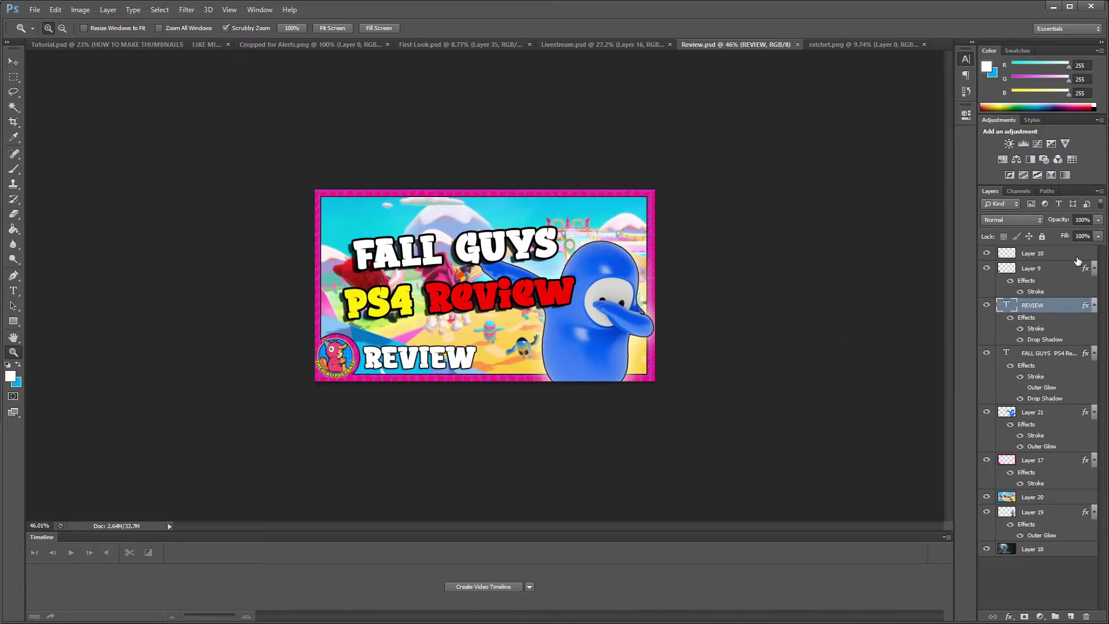
{"action": "left_click", "coordinate": [1044, 258]}
{"action": "left_click", "coordinate": [1042, 266], "text": "shift"}
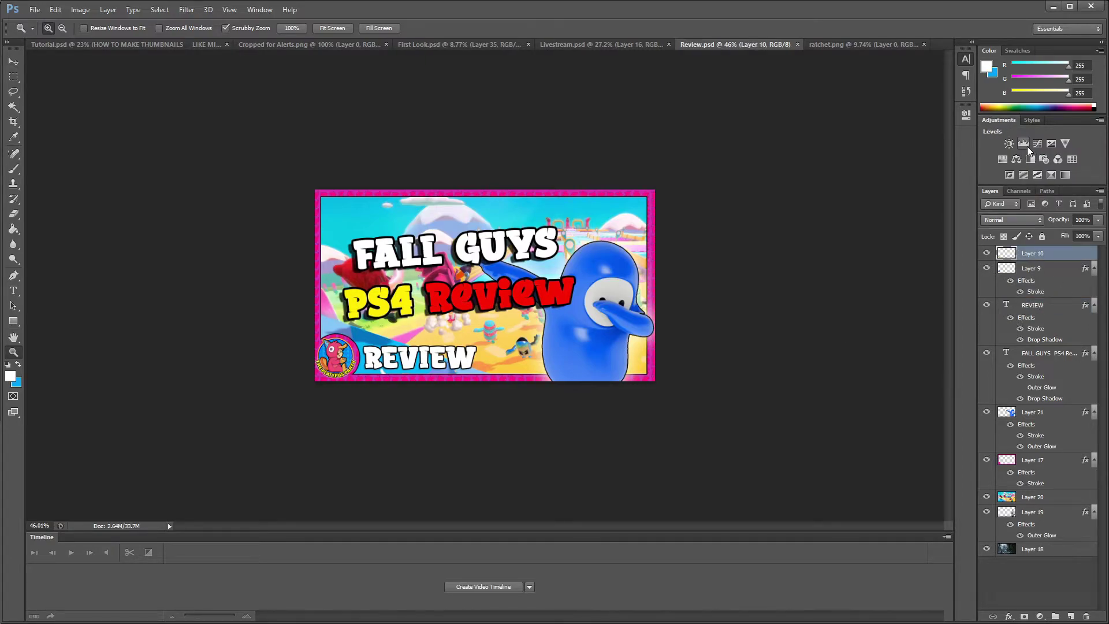
{"action": "key", "text": "Delete"}
{"action": "key", "text": "Delete"}
{"action": "key", "text": "Delete"}
{"action": "key", "text": "Delete"}
{"action": "key", "text": "Delete"}
{"action": "key", "text": "Delete"}
{"action": "key", "text": "Delete"}
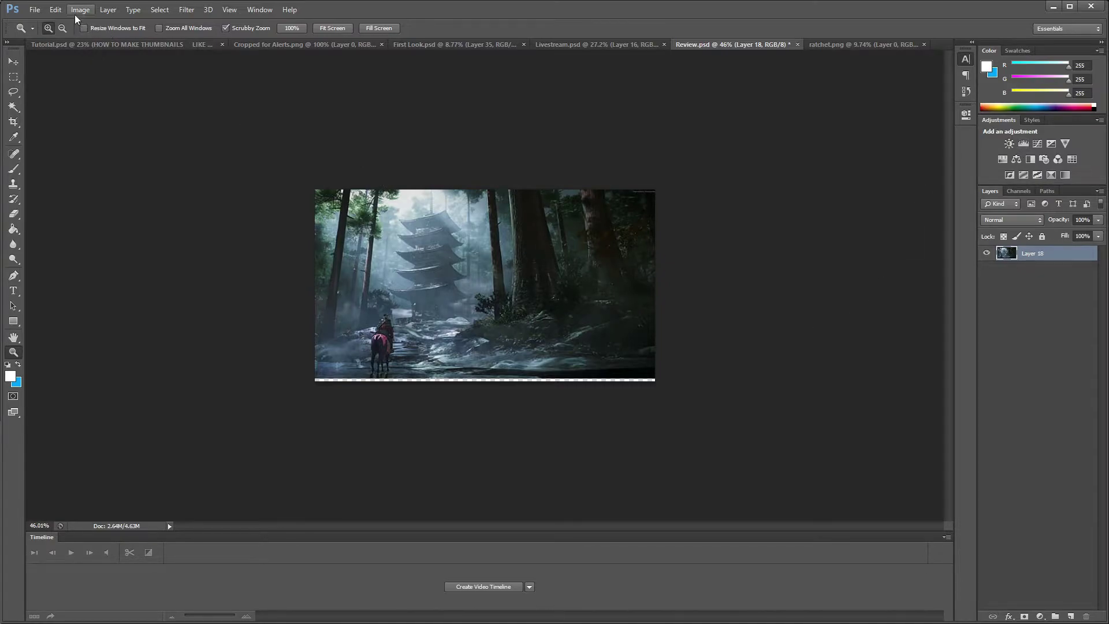
{"action": "key", "text": "Delete"}
Paste the copied game screenshot as a new layer and scale it proportionally to 106.67% to fill the canvas.
{"action": "key", "text": "m"}
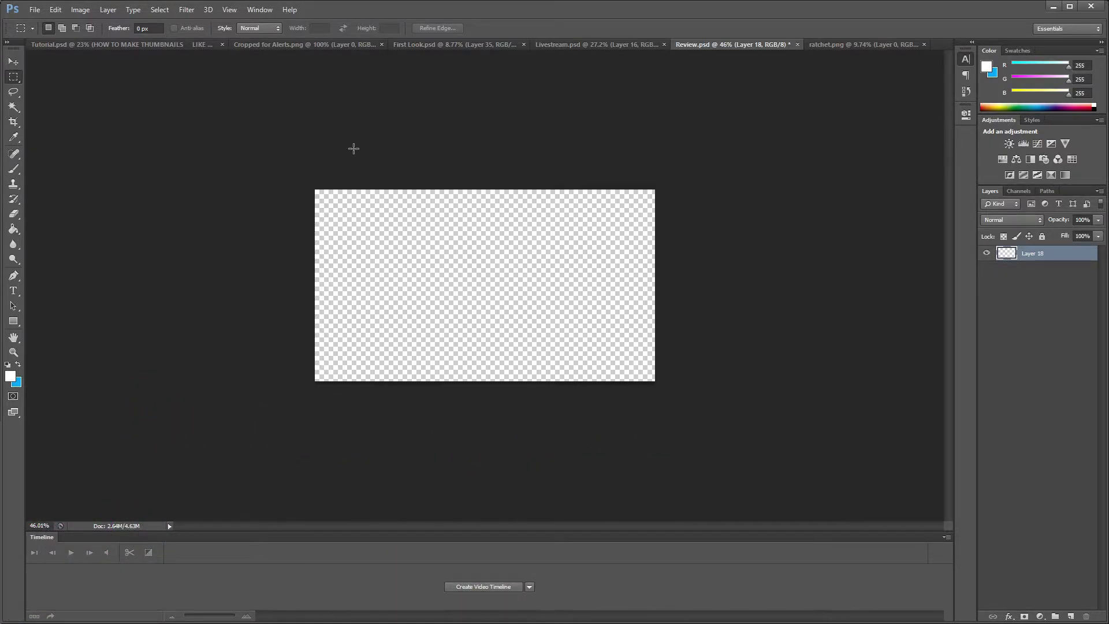
{"action": "key", "text": "ctrl+v"}
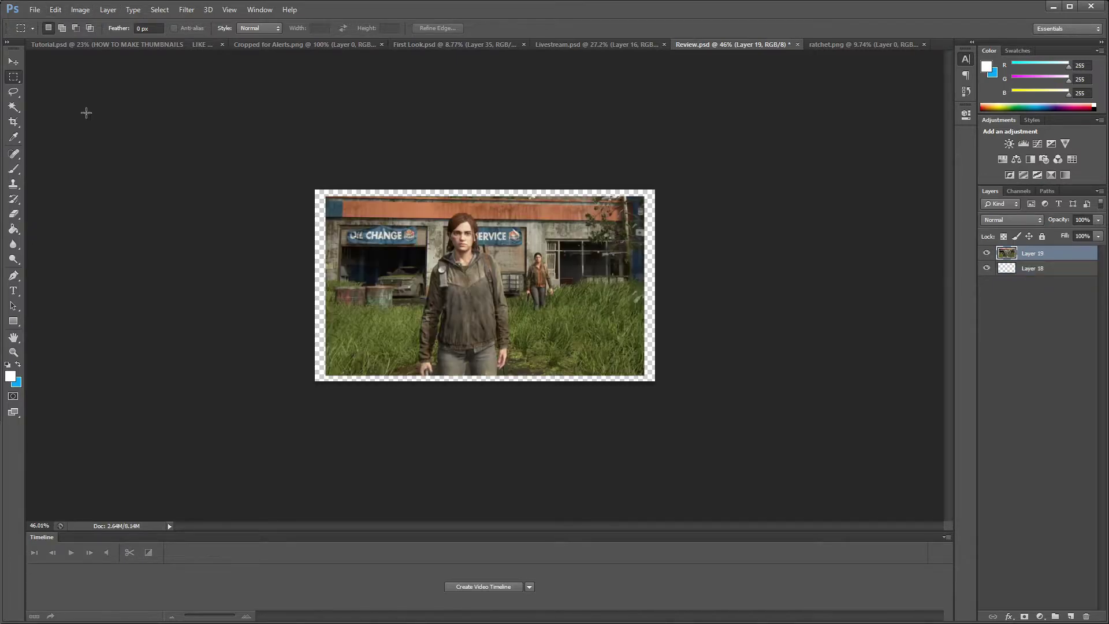
{"action": "key", "text": "ctrl+t"}
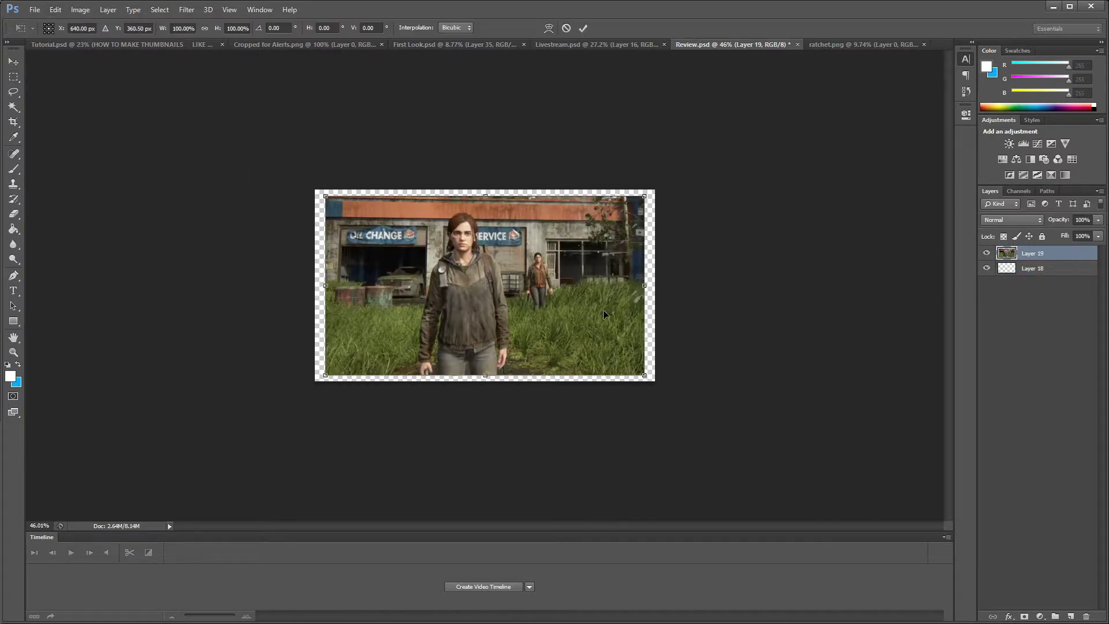
{"action": "left_click_drag", "start_coordinate": [641, 285], "coordinate": [654, 285]}
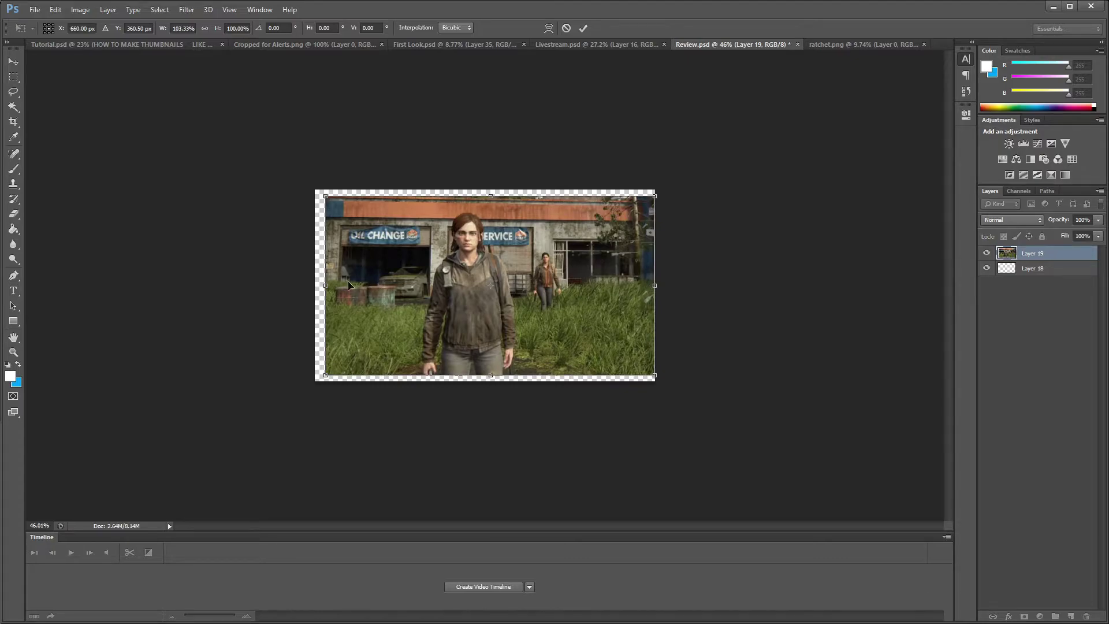
{"action": "left_click_drag", "start_coordinate": [326, 285], "coordinate": [315, 285]}
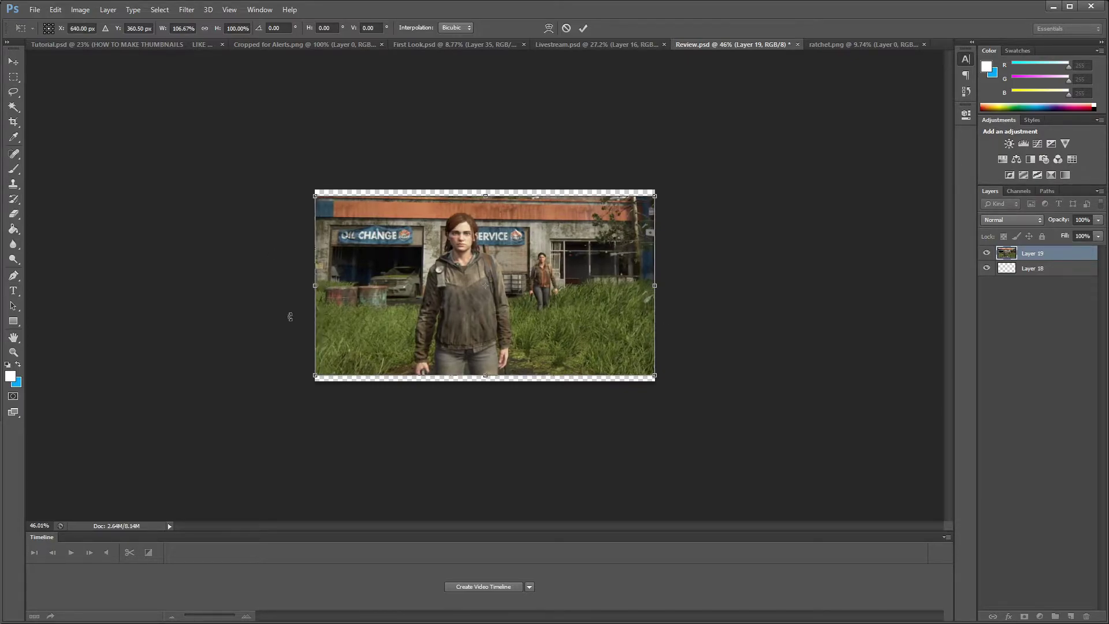
{"action": "left_click", "coordinate": [191, 29]}
{"action": "left_click", "coordinate": [204, 29]}
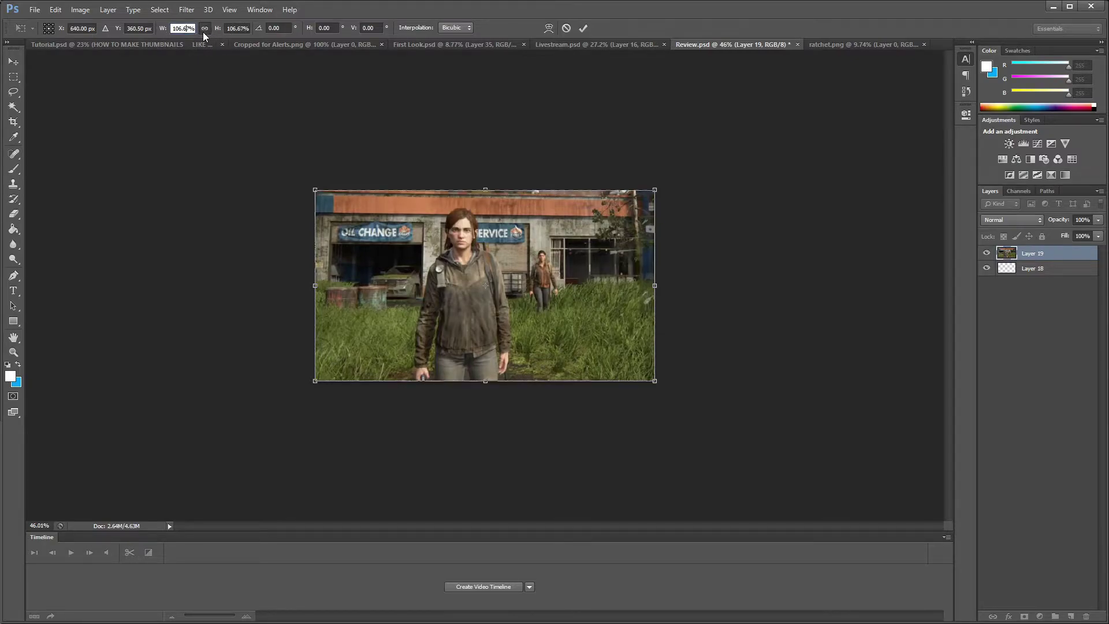
{"action": "key", "text": "Return"}
{"action": "key", "text": "Return"}
{"action": "key", "text": "m"}
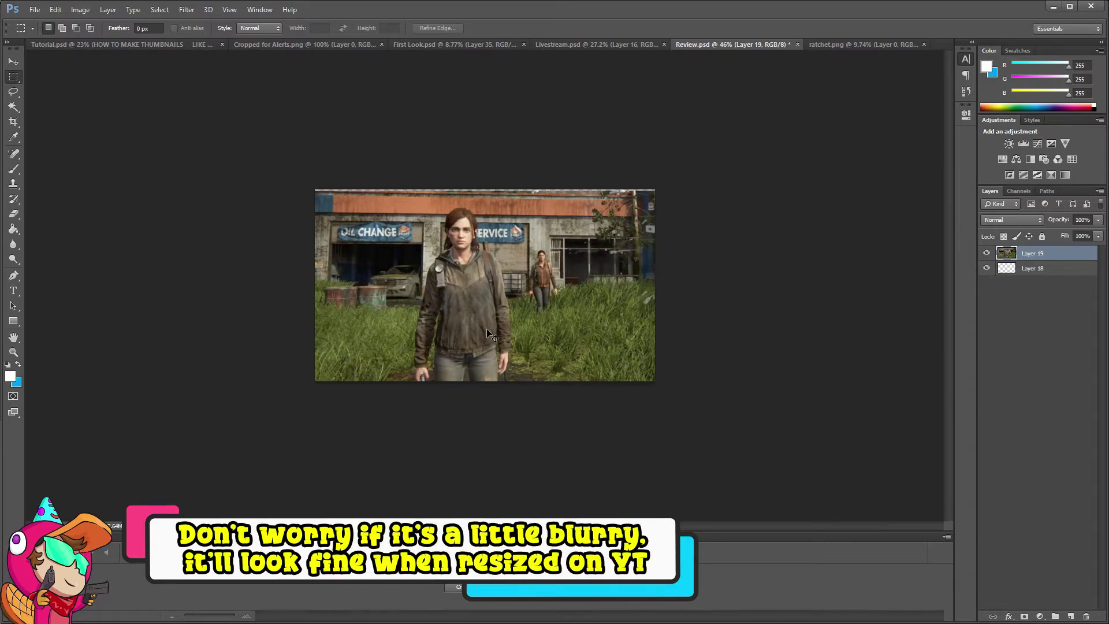
Extend the screenshot past the canvas's upper edge, scaling it proportionally to 103.33% to cover the remaining gap.
{"action": "key", "text": "ctrl+t"}
{"action": "left_click_drag", "start_coordinate": [501, 188], "coordinate": [495, 183]}
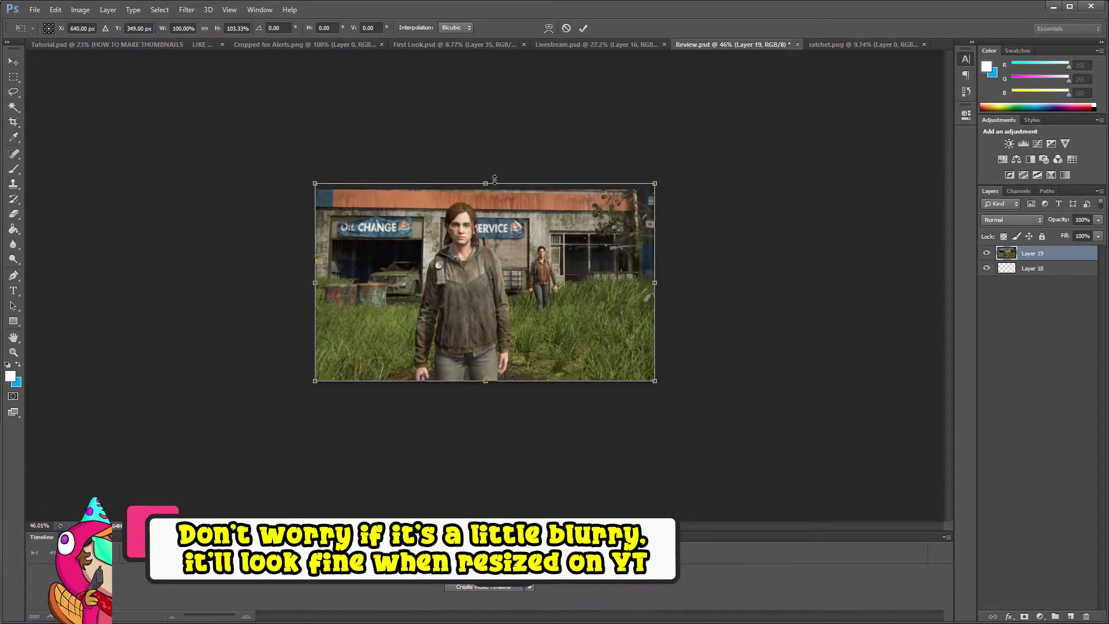
{"action": "left_click", "coordinate": [204, 27]}
{"action": "key", "text": "Return"}
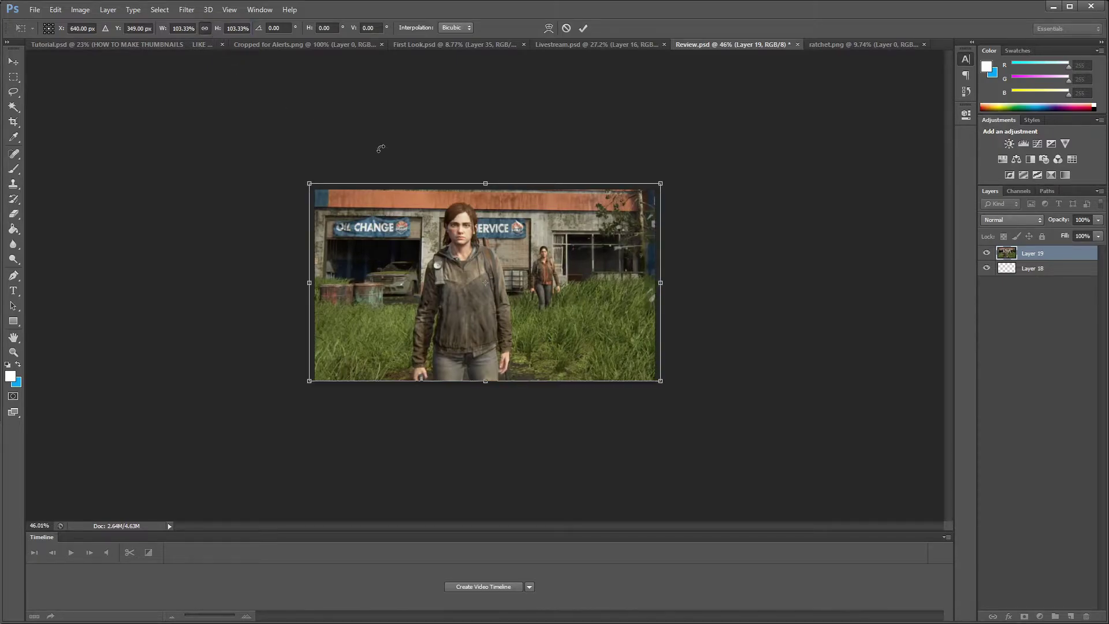
{"action": "key", "text": "Return"}
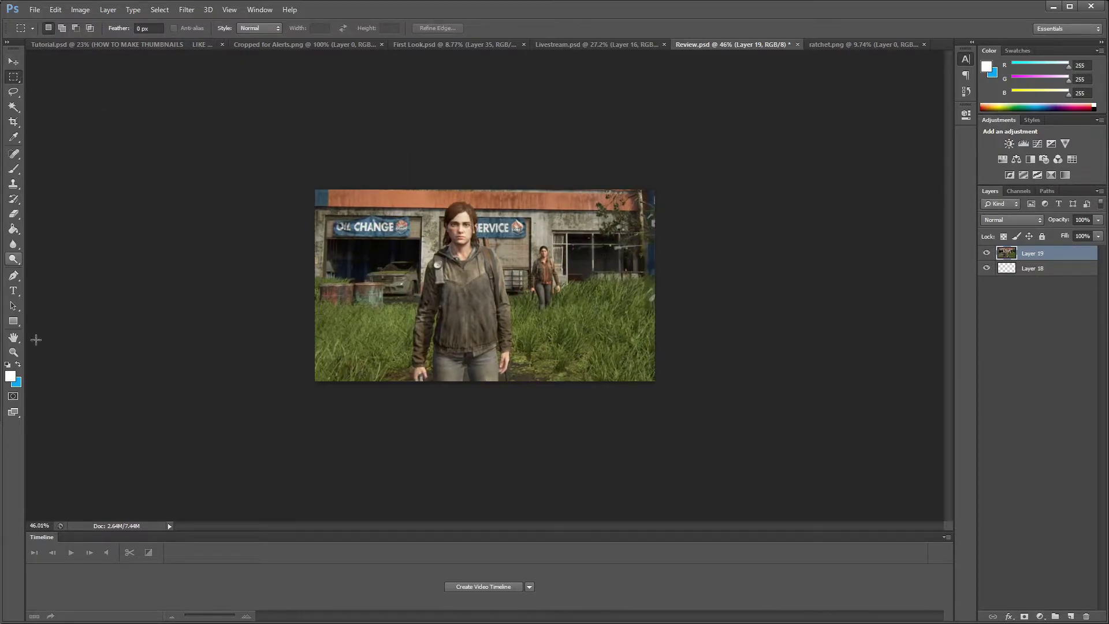
Draw a black filled rectangle about 1216 by 641 px over the game screenshot, using black as the foreground colour.
{"action": "left_click", "coordinate": [13, 322]}
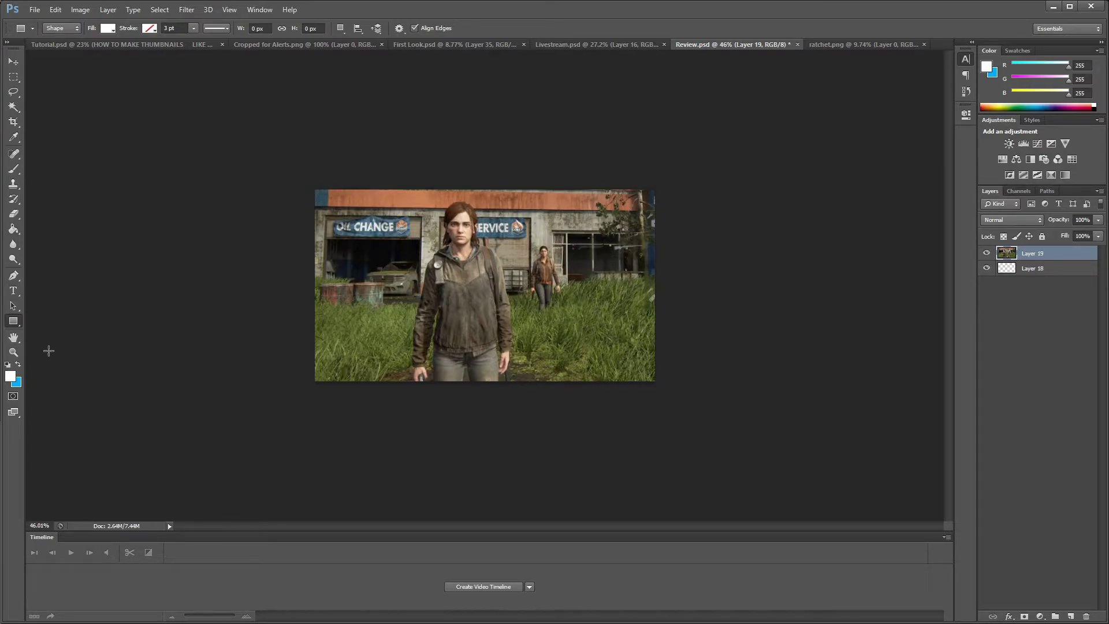
{"action": "key", "text": "i"}
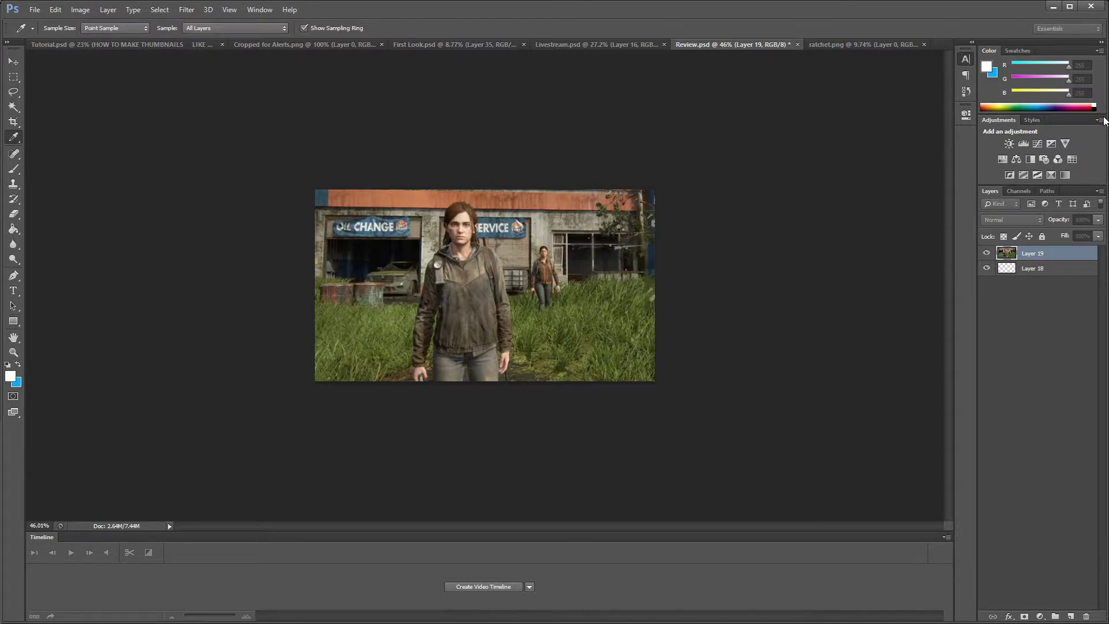
{"action": "key", "text": "u"}
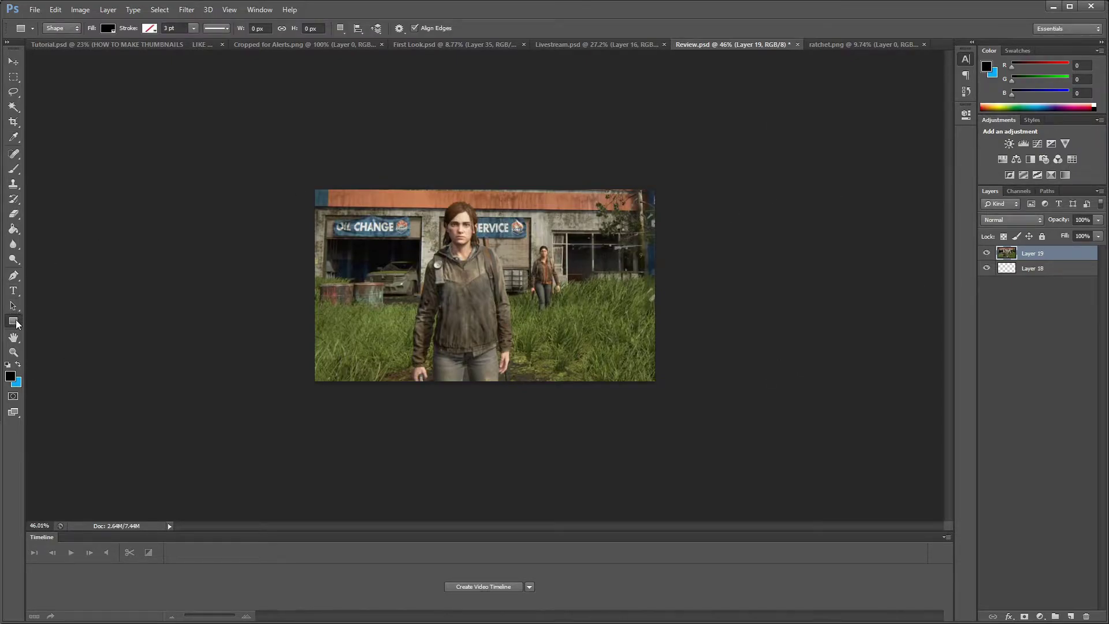
{"action": "left_click_drag", "start_coordinate": [321, 199], "coordinate": [645, 369]}
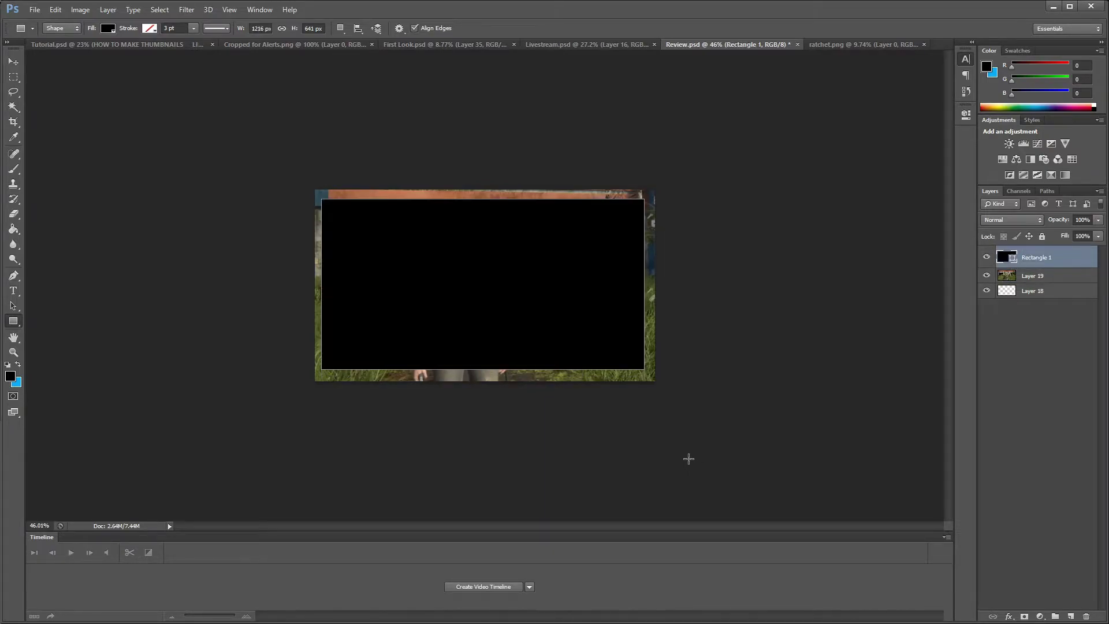
Stretch the black rectangle to the canvas edges on all four sides, scaling it to 105.26% width and 112.48% height.
{"action": "key", "text": "ctrl+t"}
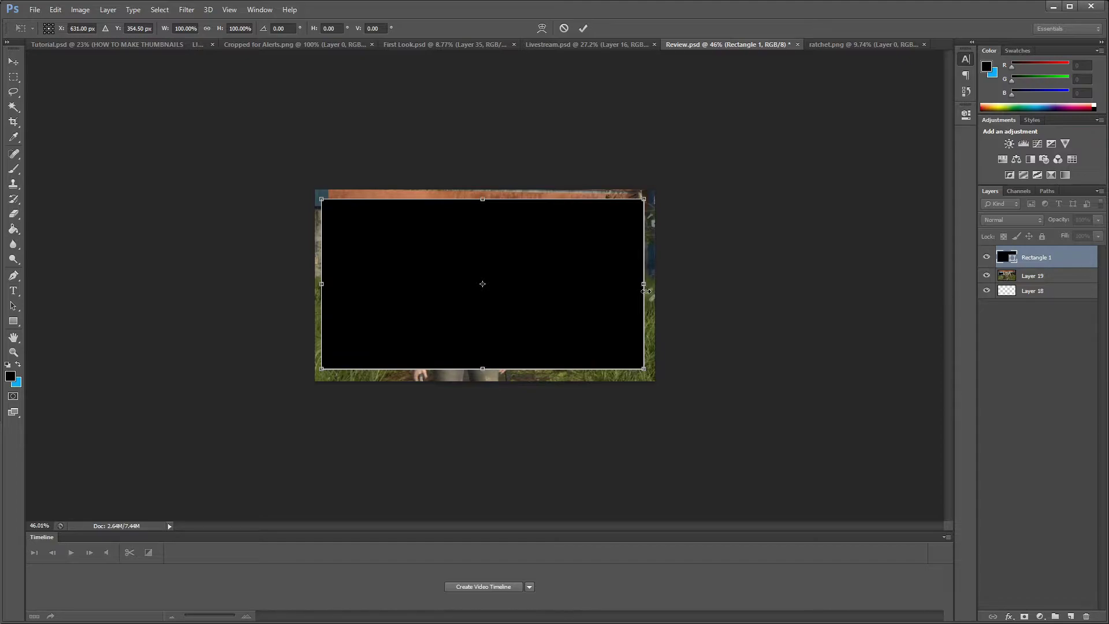
{"action": "left_click_drag", "start_coordinate": [645, 284], "coordinate": [655, 285]}
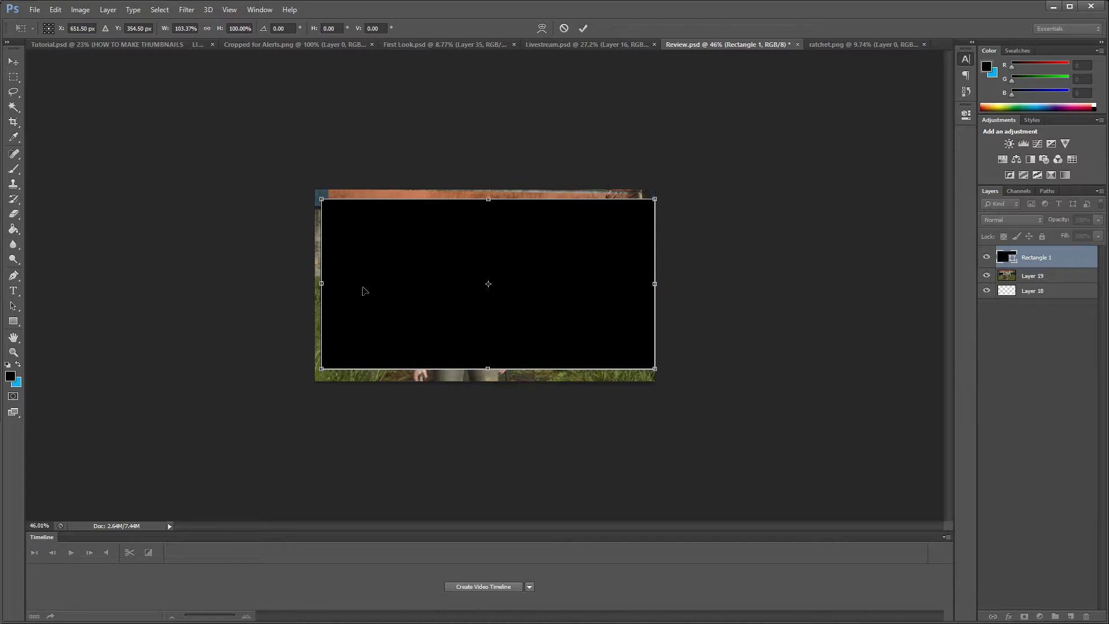
{"action": "left_click_drag", "start_coordinate": [321, 283], "coordinate": [315, 284]}
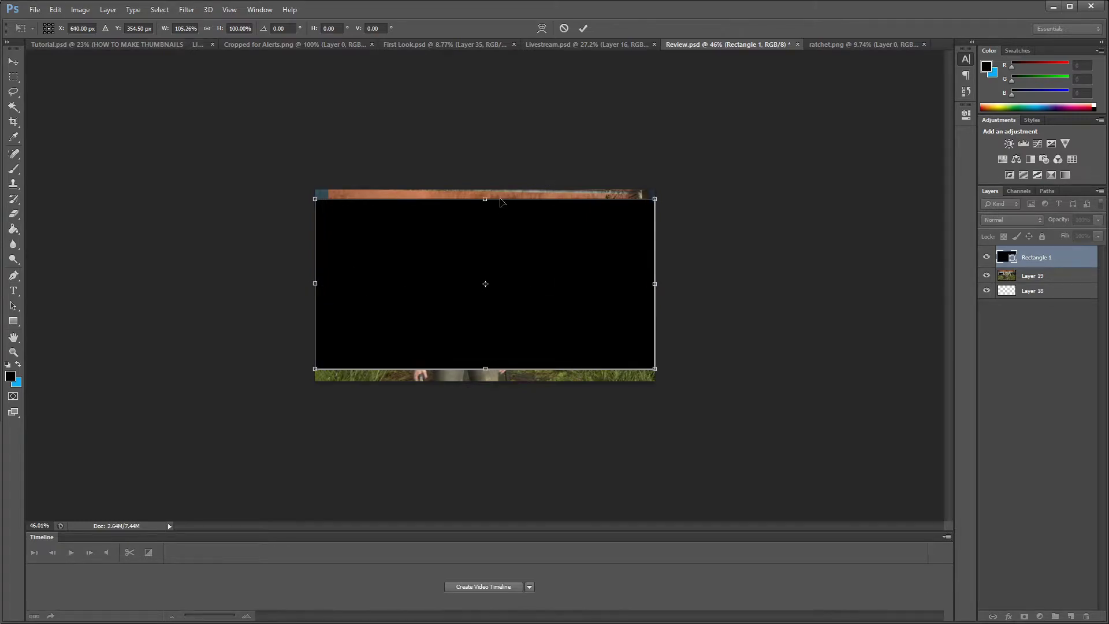
{"action": "left_click_drag", "start_coordinate": [485, 199], "coordinate": [486, 189]}
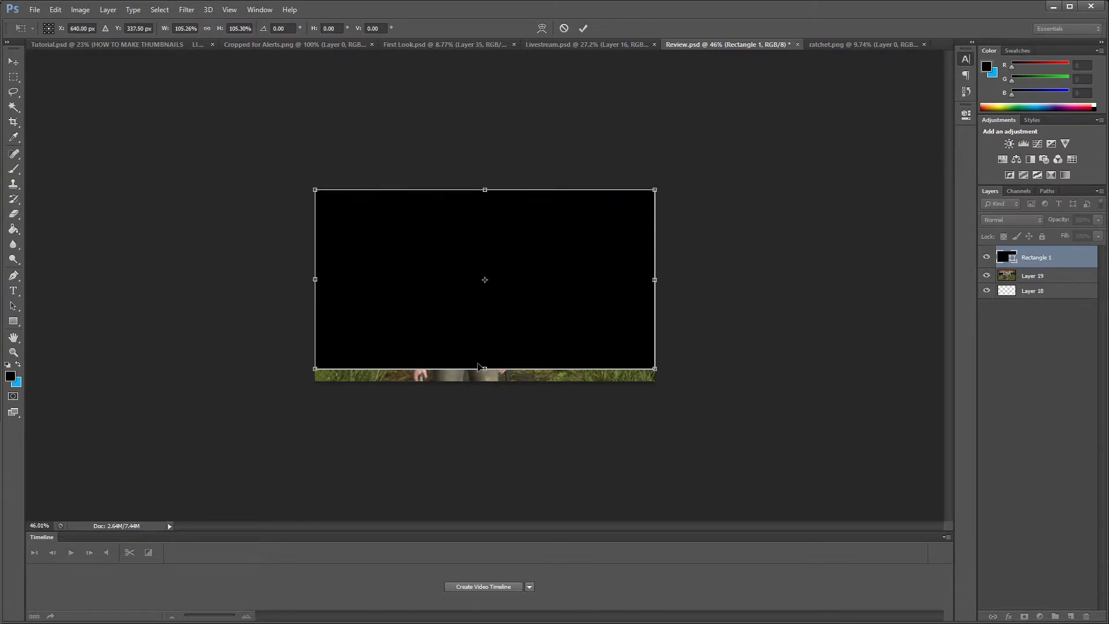
{"action": "left_click_drag", "start_coordinate": [483, 369], "coordinate": [483, 382]}
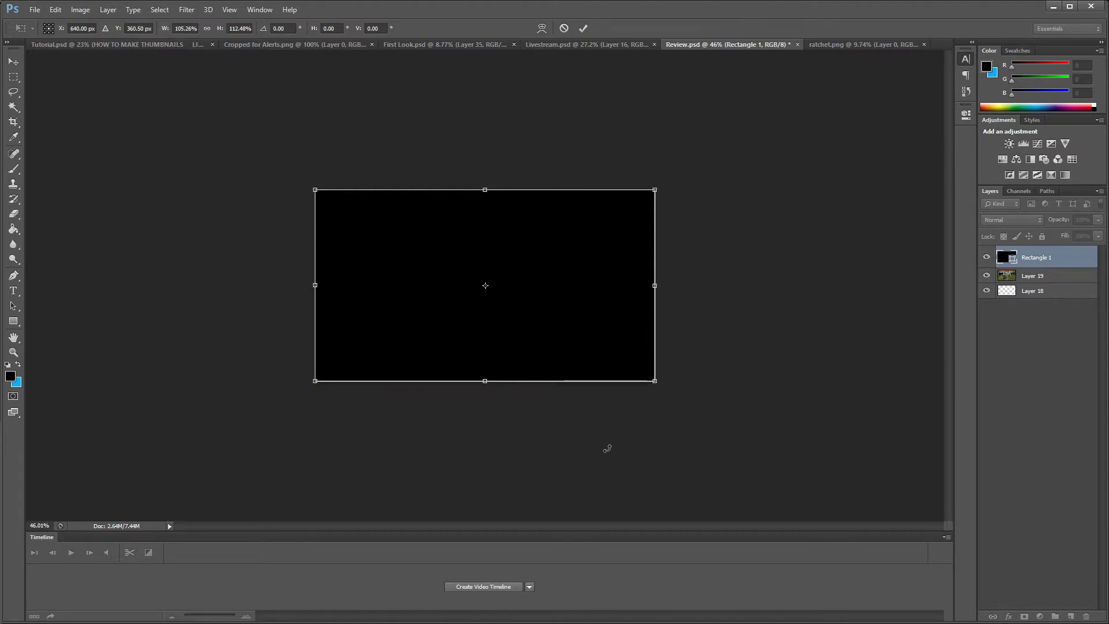
{"action": "key", "text": "Return"}
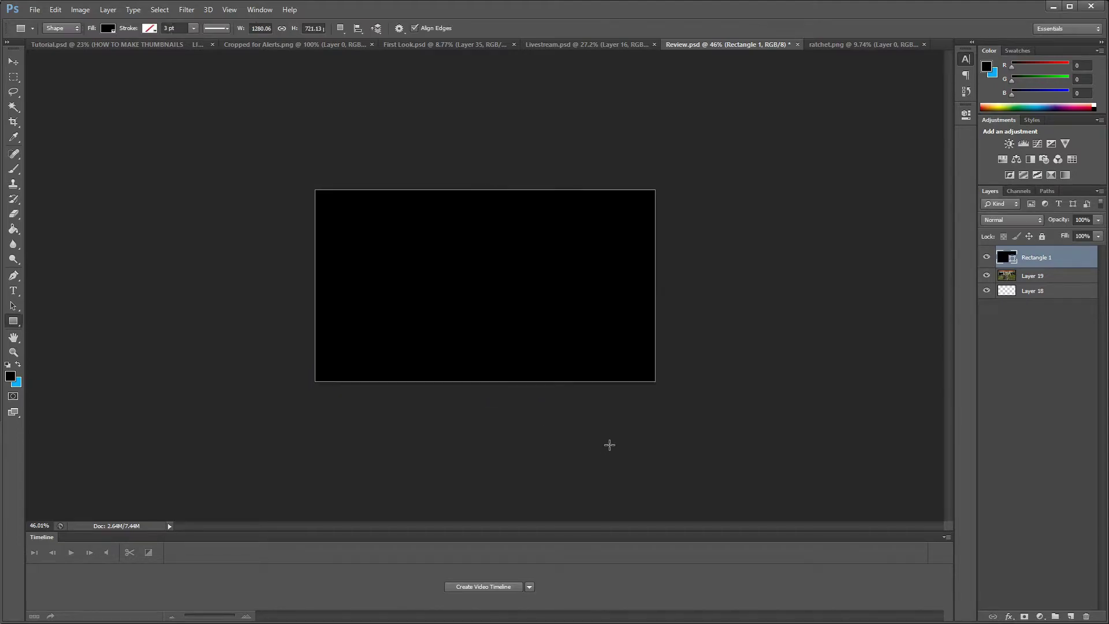
Rename the game screenshot layer as Background and the black rectangle layer as Border.
{"action": "double_click", "coordinate": [1034, 276]}
{"action": "type", "text": "Background"}
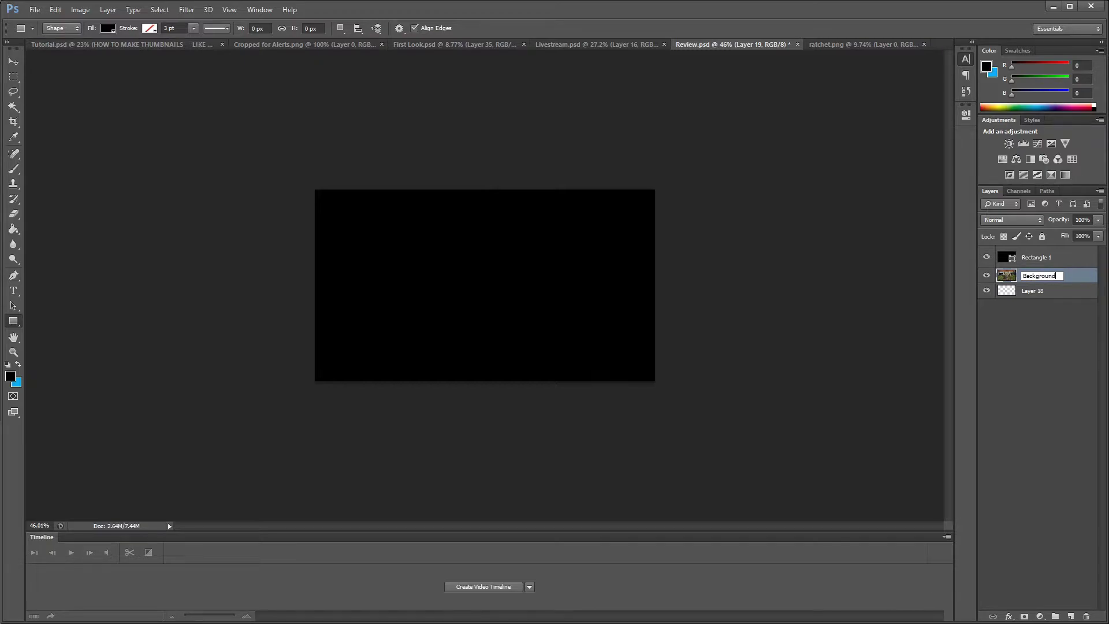
{"action": "key", "text": "Return"}
{"action": "double_click", "coordinate": [1040, 257]}
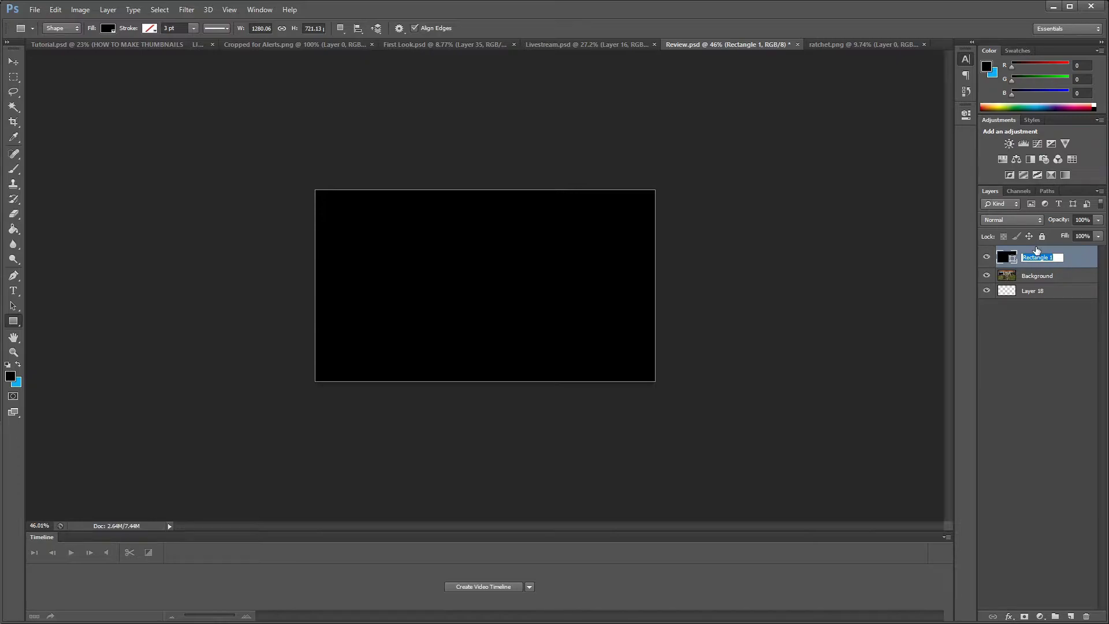
{"action": "type", "text": "Border"}
{"action": "left_click", "coordinate": [1067, 451]}
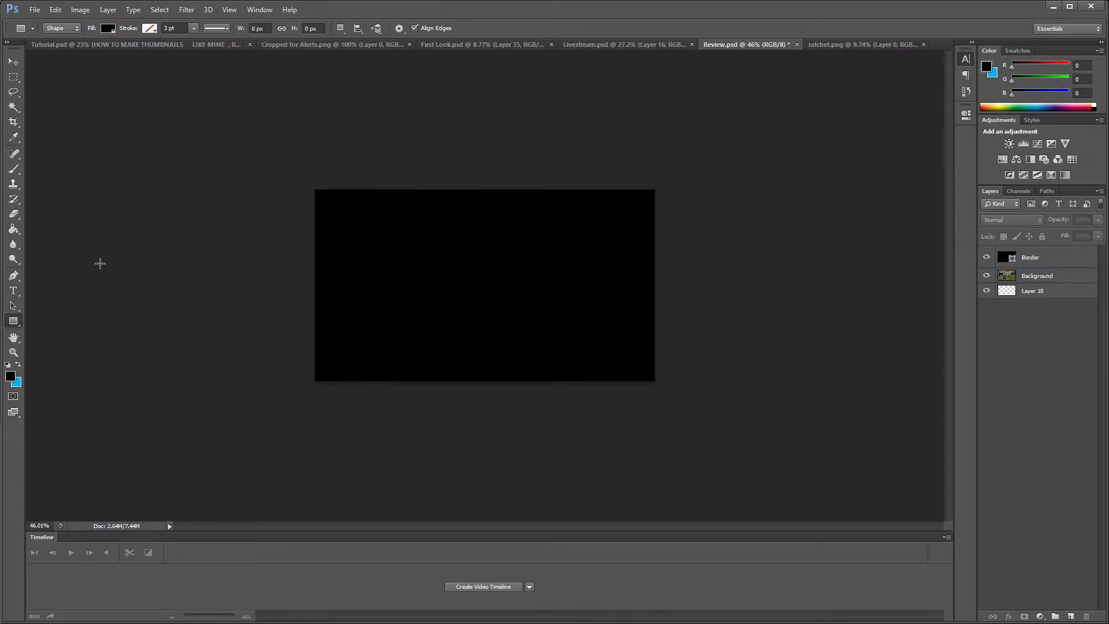
Move the empty Layer 18 directly beneath Border and merge the two layers into one.
{"action": "left_click", "coordinate": [14, 77]}
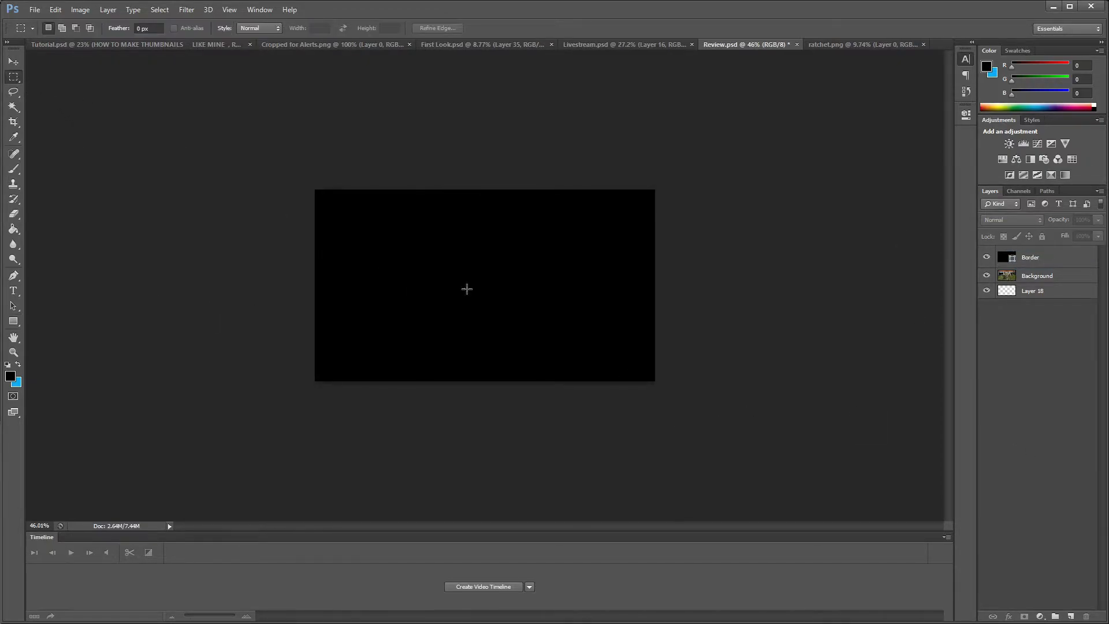
{"action": "left_click", "coordinate": [1046, 262]}
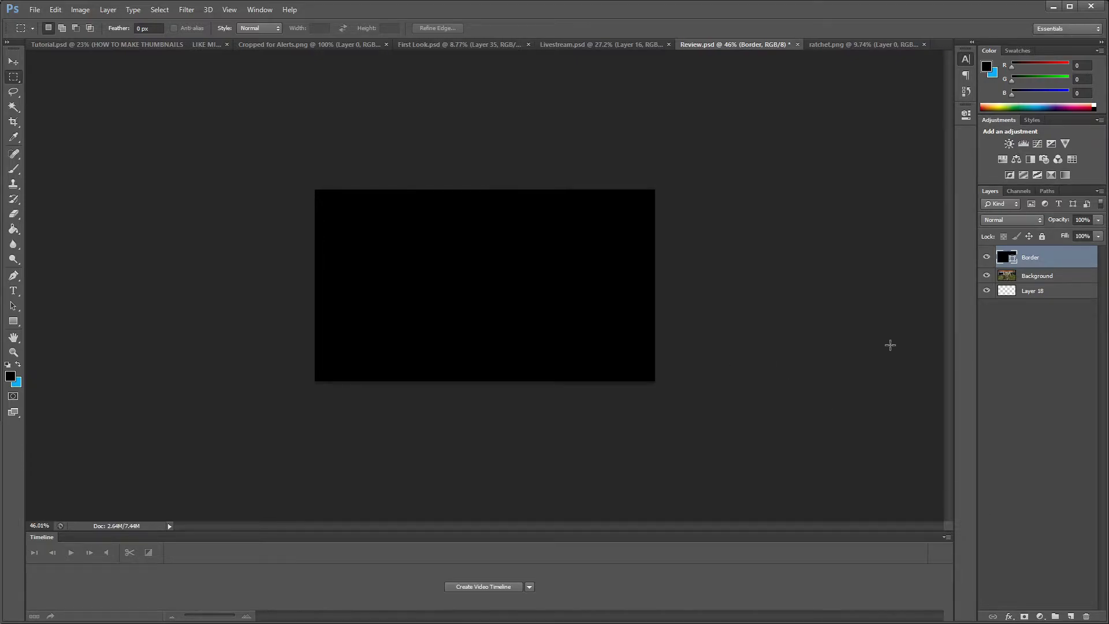
{"action": "mouse_move", "coordinate": [1047, 292]}
{"action": "left_mouse_down"}
{"action": "mouse_move", "coordinate": [1048, 264]}
{"action": "mouse_move", "coordinate": [1044, 276]}
{"action": "left_mouse_up"}
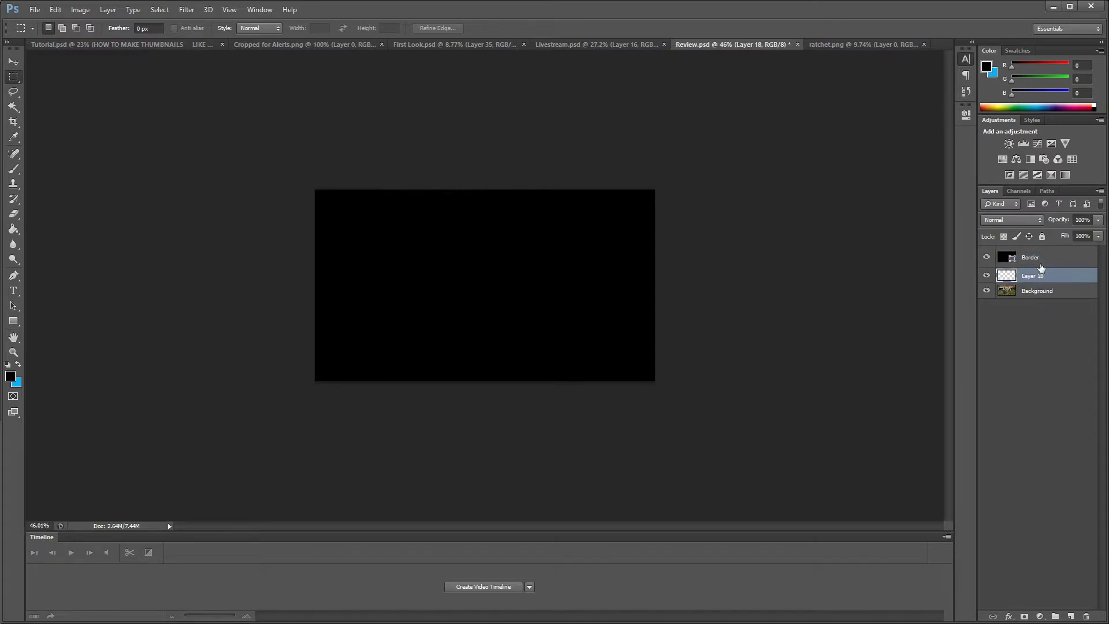
{"action": "left_click", "coordinate": [1036, 260], "text": "shift"}
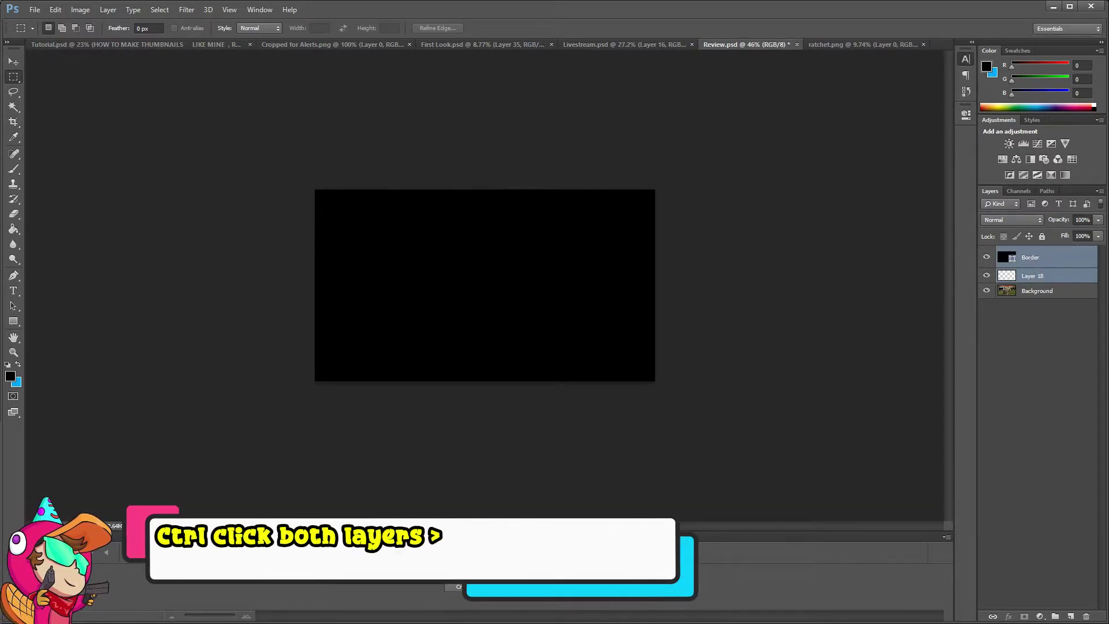
{"action": "key", "text": "ctrl+e"}
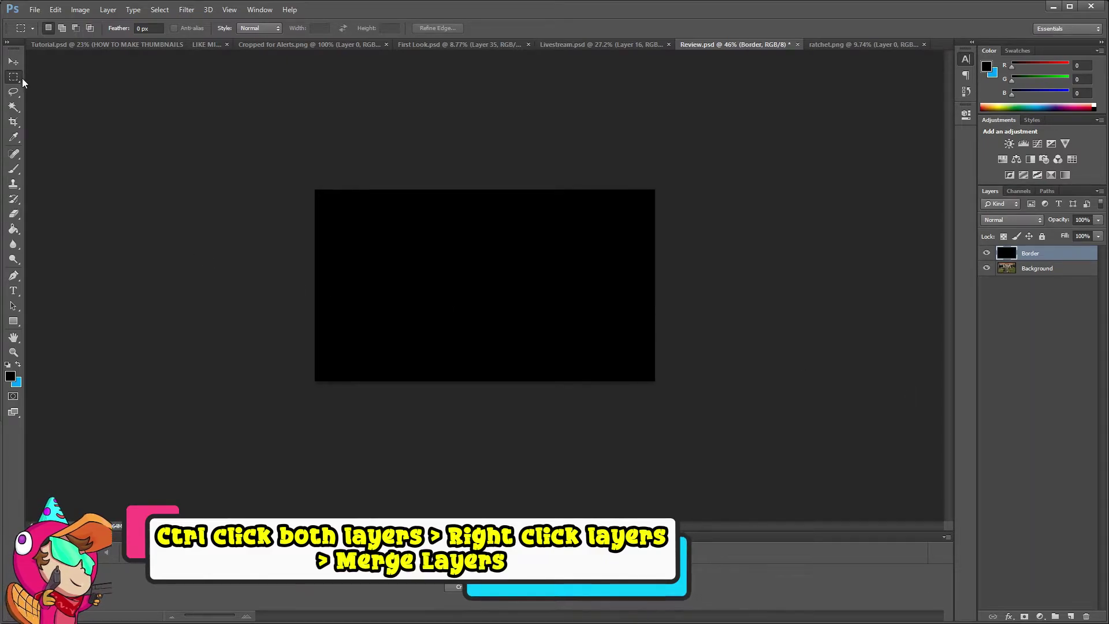
Cut a large rectangular opening out of the Border layer, leaving a thin black frame around the game screenshot.
{"action": "left_click_drag", "start_coordinate": [325, 201], "coordinate": [641, 371]}
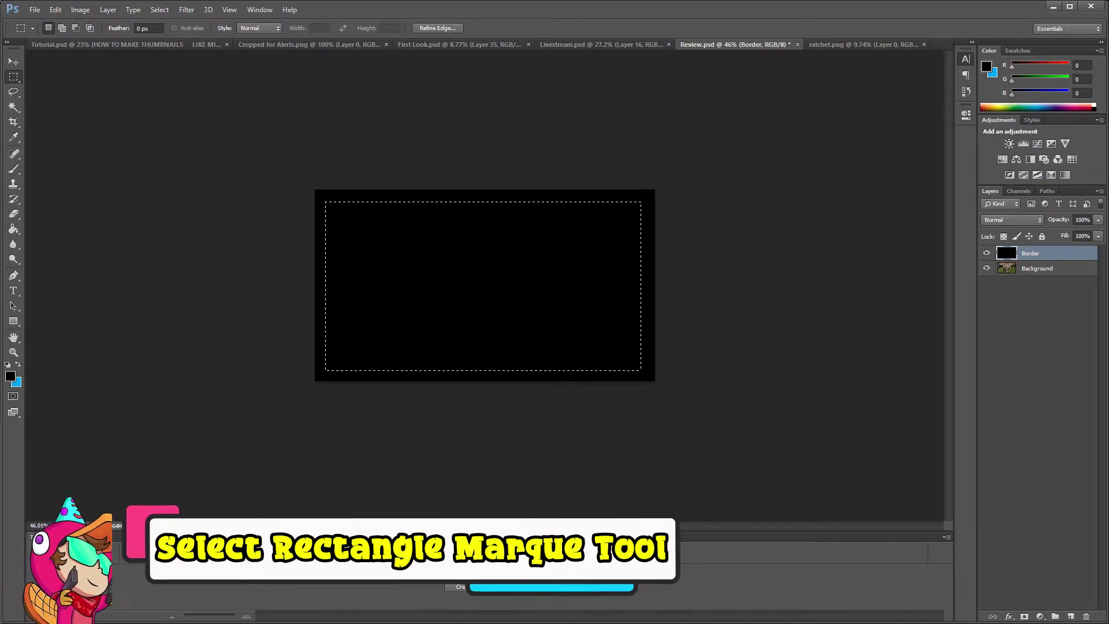
{"action": "left_click", "coordinate": [251, 265]}
{"action": "left_click_drag", "start_coordinate": [366, 226], "coordinate": [642, 368]}
{"action": "key", "text": "Delete"}
{"action": "left_click", "coordinate": [720, 314]}
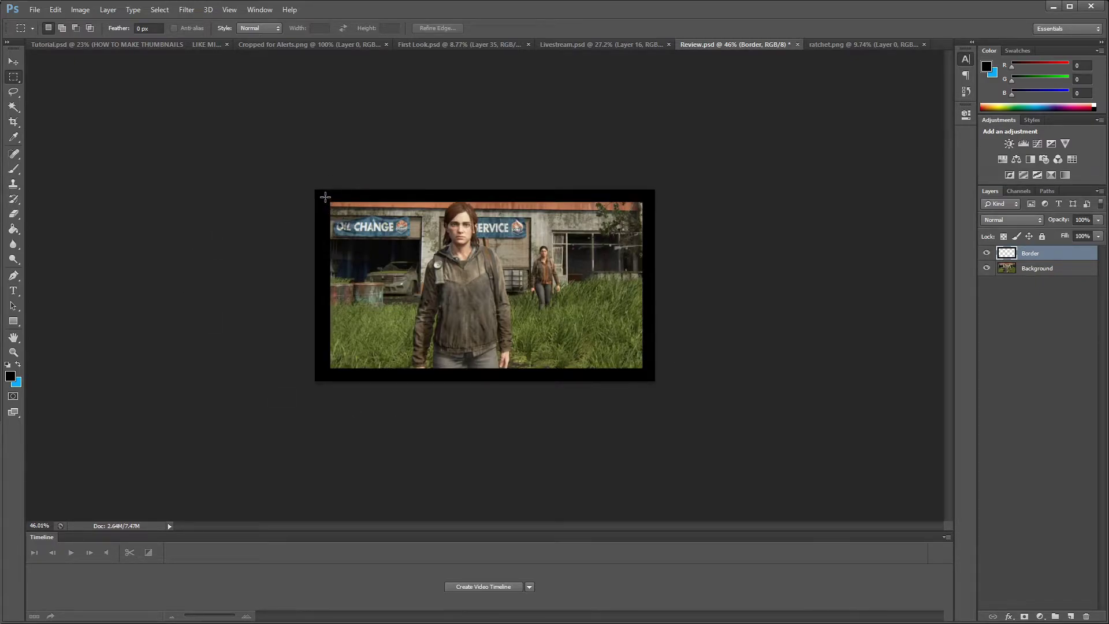
{"action": "left_click_drag", "start_coordinate": [483, 295], "coordinate": [649, 375]}
{"action": "left_click", "coordinate": [658, 374]}
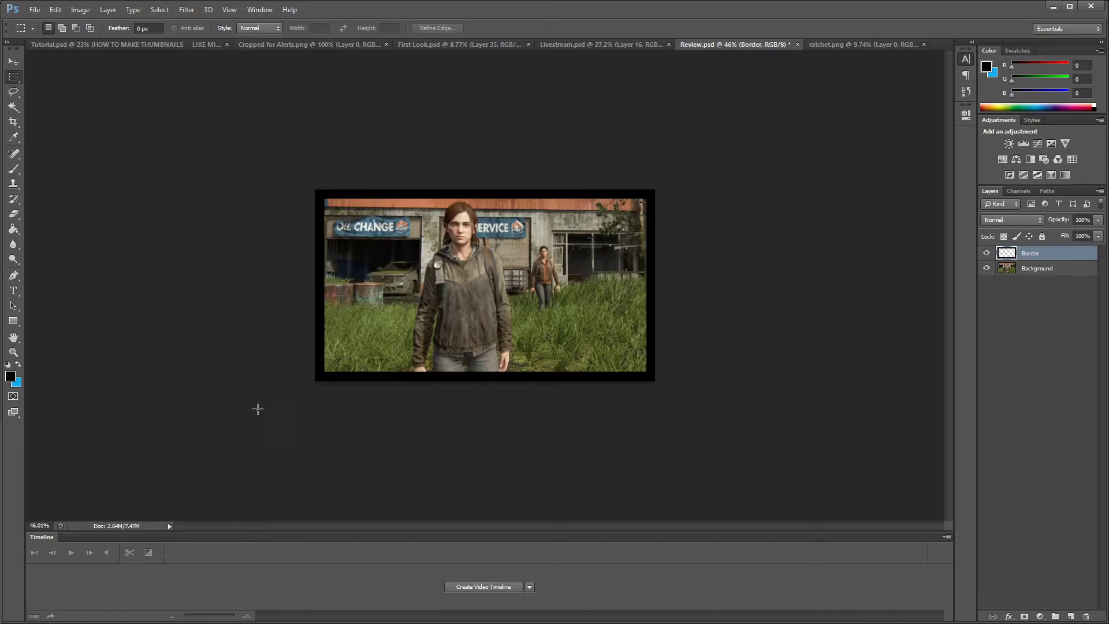
Add the text REVIEW in black 110 pt LOCKDOWN and place it across the main character's lower jacket.
{"action": "left_click", "coordinate": [10, 290]}
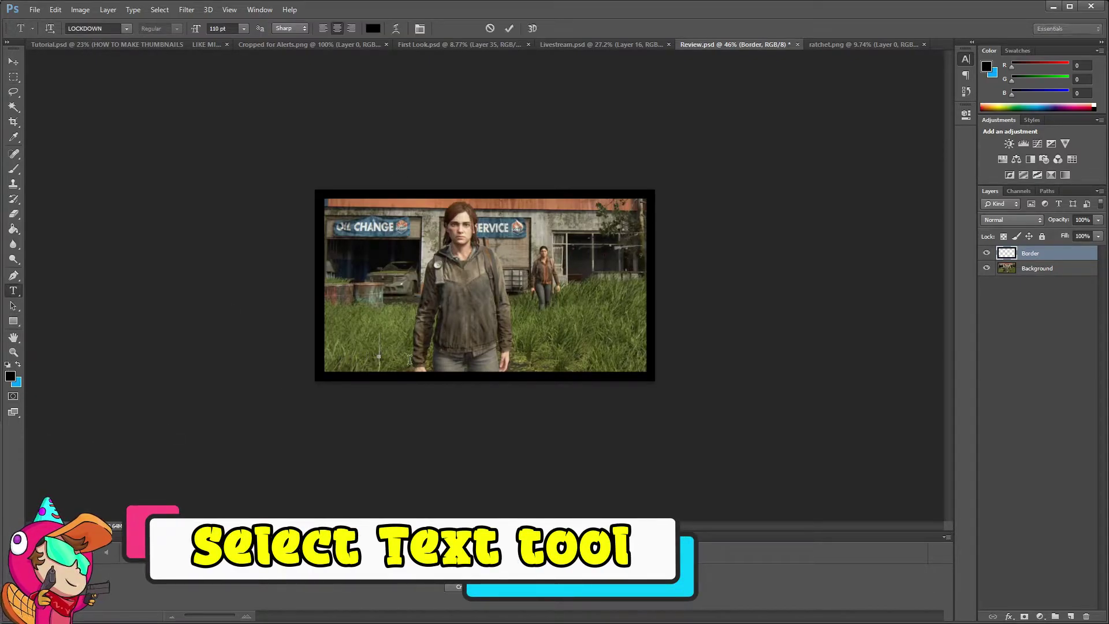
{"action": "left_click", "coordinate": [379, 357]}
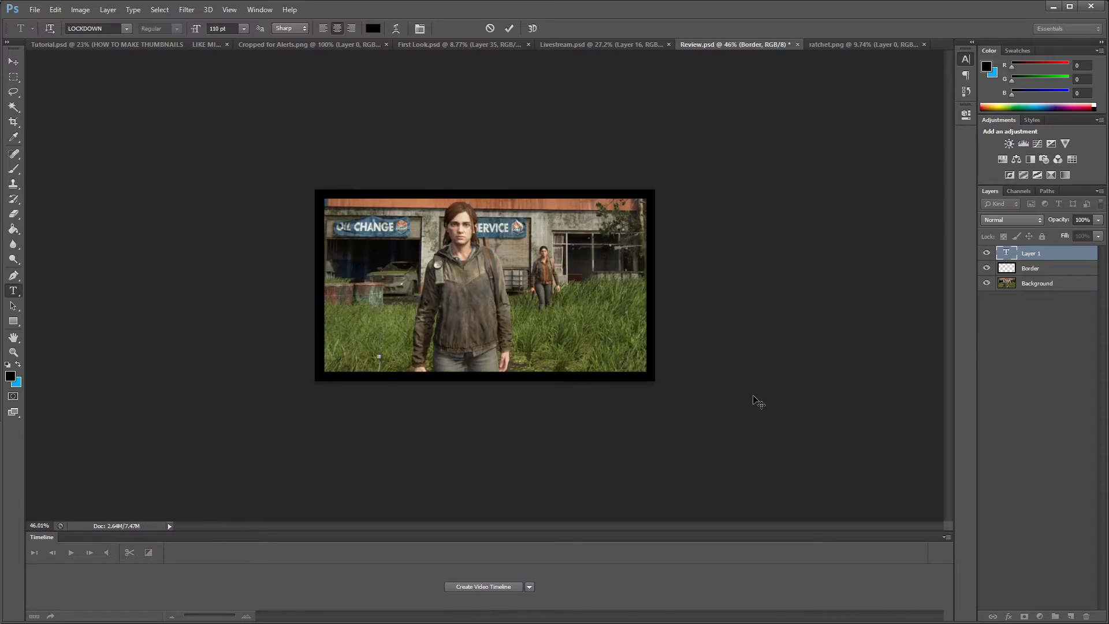
{"action": "type", "text": "REVIEW"}
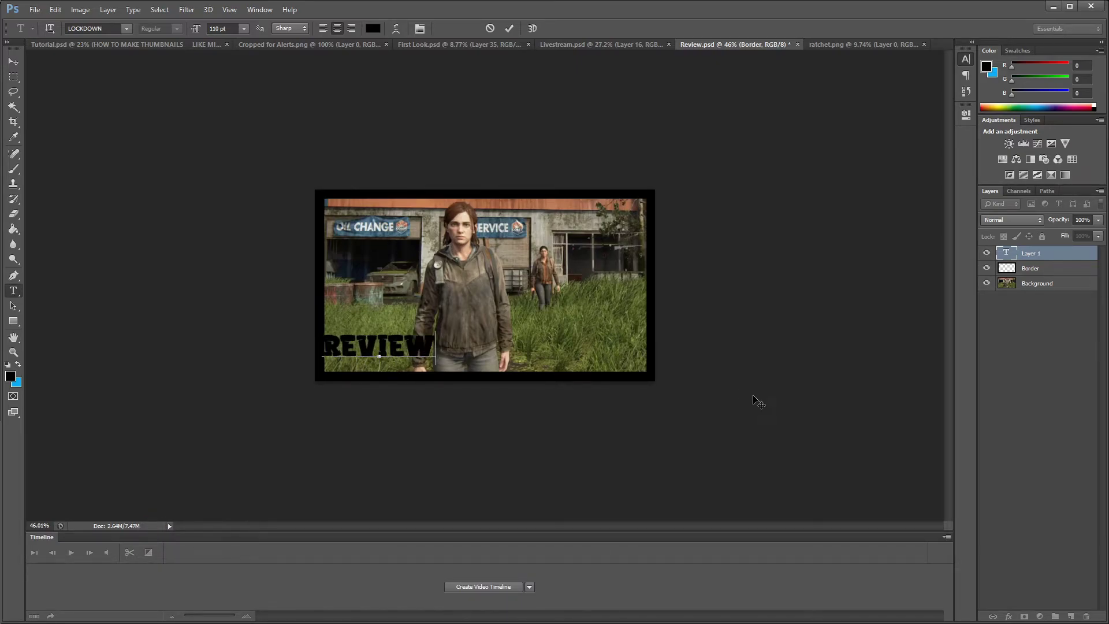
{"action": "left_click", "coordinate": [13, 61]}
{"action": "left_click_drag", "start_coordinate": [404, 350], "coordinate": [515, 324]}
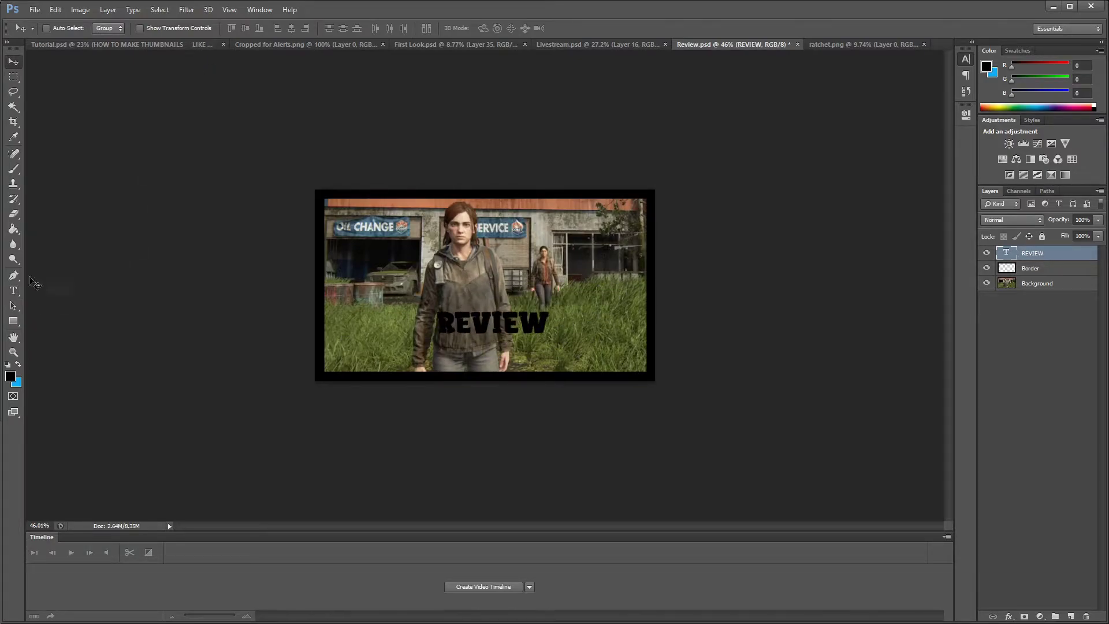
Change the font of the REVIEW text to Impact.
{"action": "left_click", "coordinate": [13, 352]}
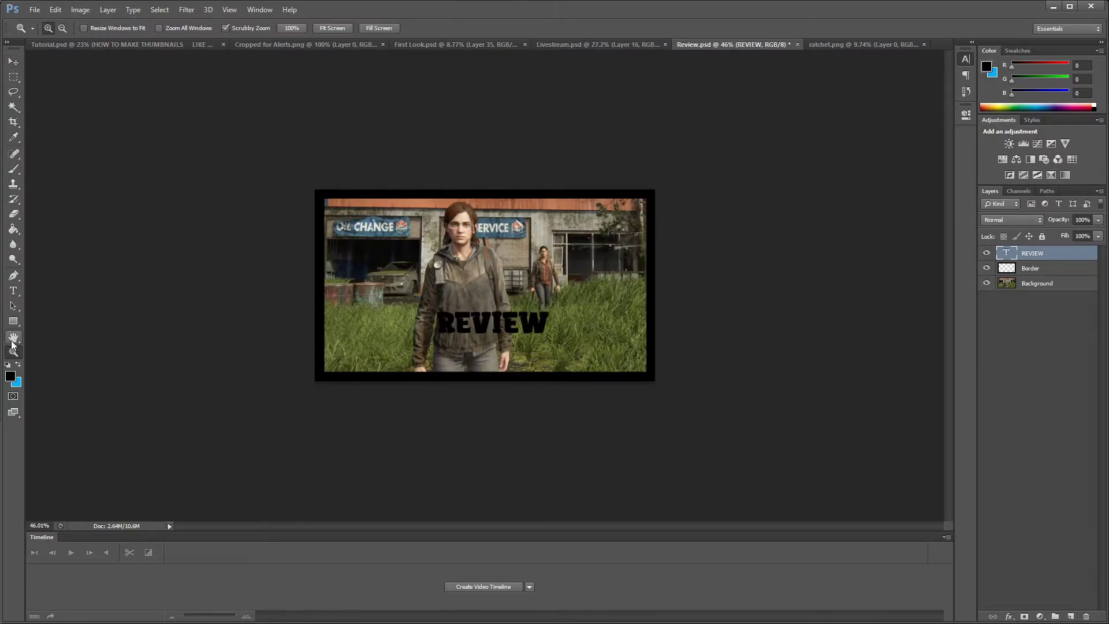
{"action": "left_click", "coordinate": [15, 291]}
{"action": "left_click_drag", "start_coordinate": [548, 325], "coordinate": [437, 324]}
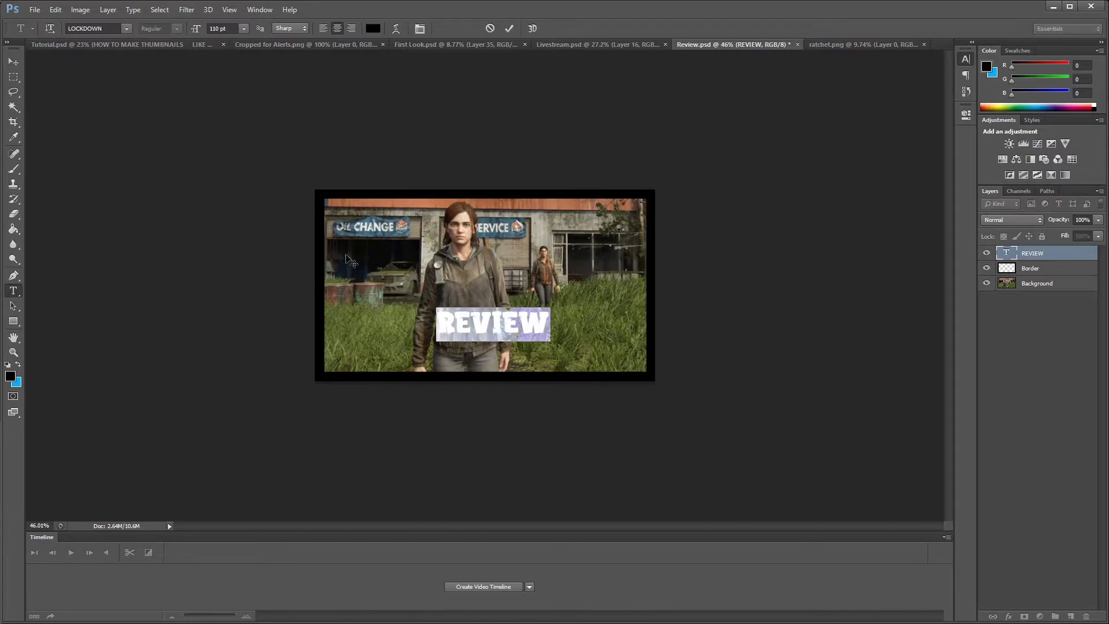
{"action": "left_click", "coordinate": [109, 29]}
{"action": "type", "text": "Impact"}
{"action": "key", "text": "Return"}
{"action": "key", "text": "ctrl+Return"}
{"action": "key", "text": "m"}
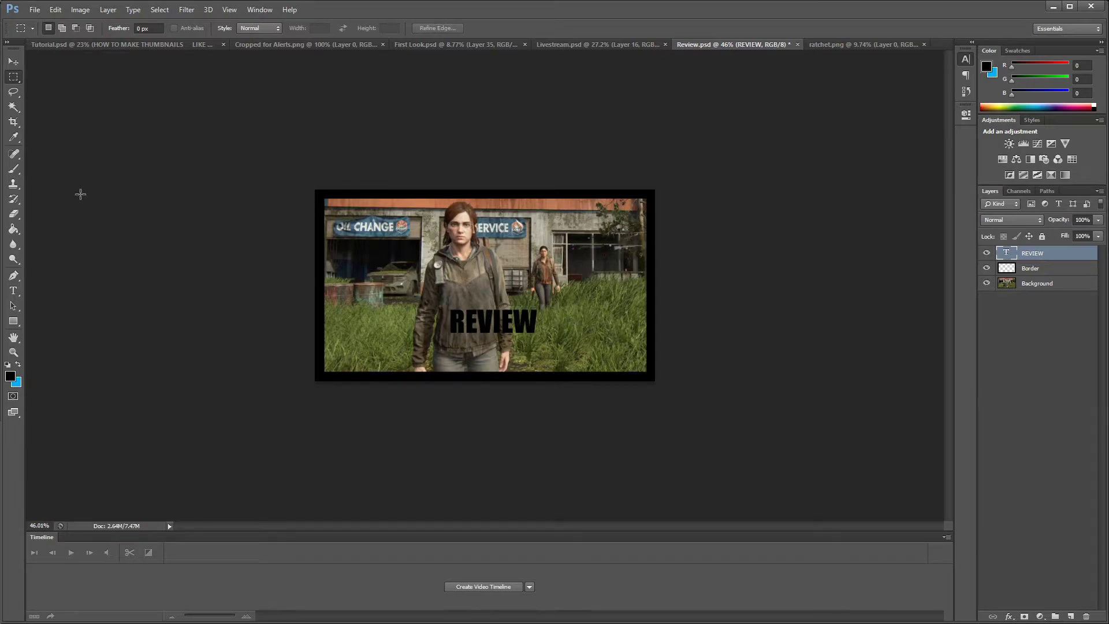
Switch the REVIEW text back to the LOCKDOWN font.
{"action": "left_click", "coordinate": [14, 291]}
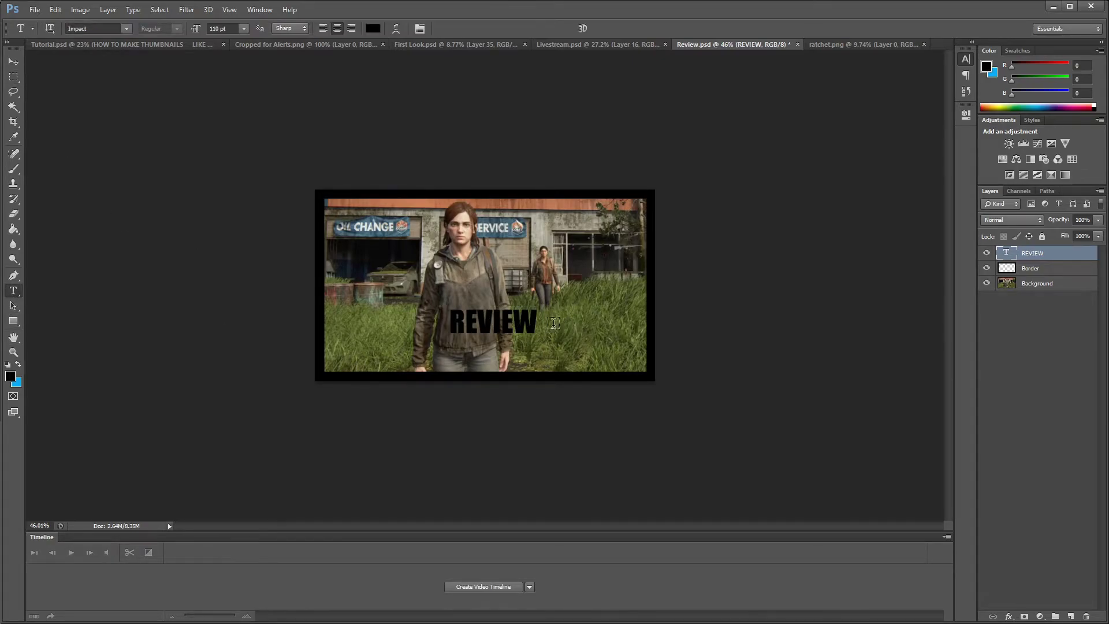
{"action": "left_click_drag", "start_coordinate": [539, 317], "coordinate": [448, 322]}
{"action": "left_click", "coordinate": [104, 25]}
{"action": "type", "text": "lockdown"}
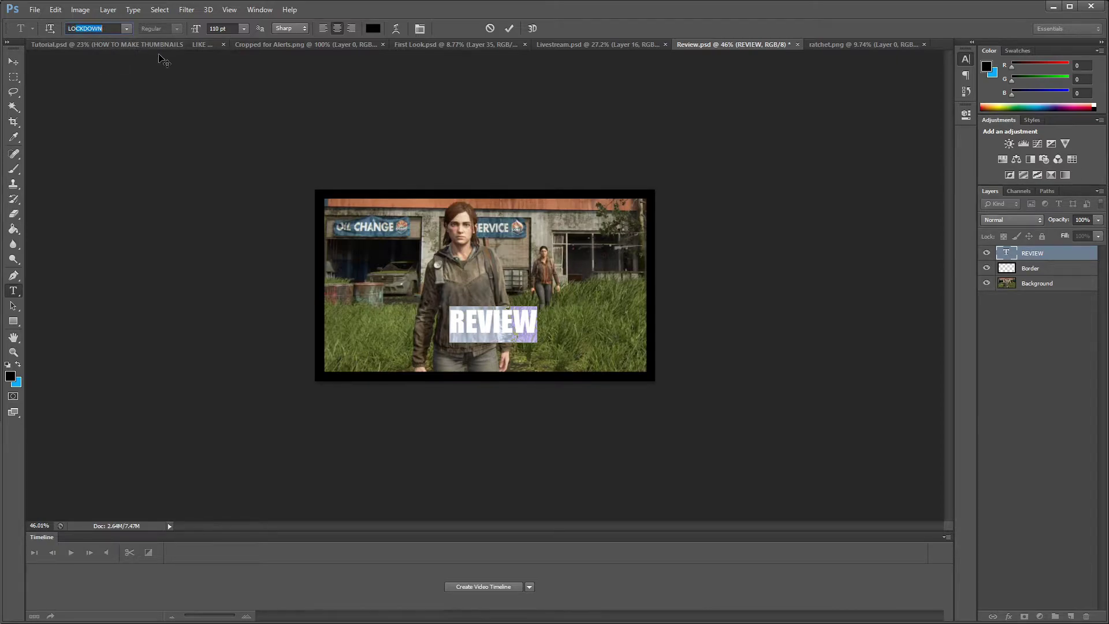
{"action": "key", "text": "Return"}
Move the REVIEW text to the bottom centre of the thumbnail, just above the black border.
{"action": "left_click", "coordinate": [13, 62]}
{"action": "left_click_drag", "start_coordinate": [520, 341], "coordinate": [605, 362]}
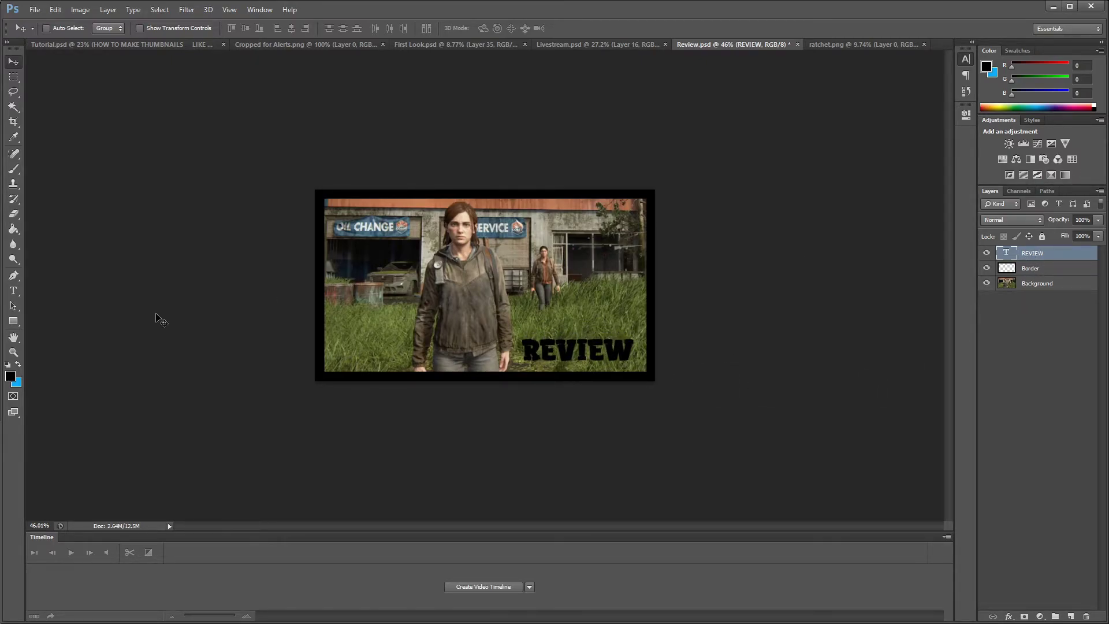
{"action": "left_click", "coordinate": [13, 321]}
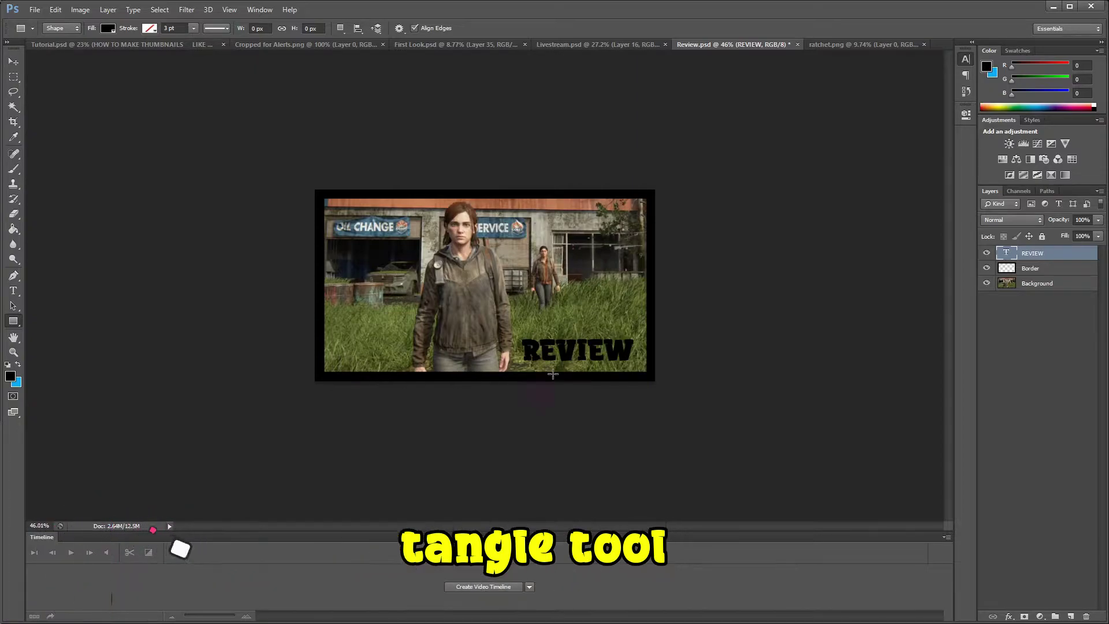
{"action": "left_click", "coordinate": [14, 64]}
{"action": "left_click_drag", "start_coordinate": [598, 357], "coordinate": [497, 361]}
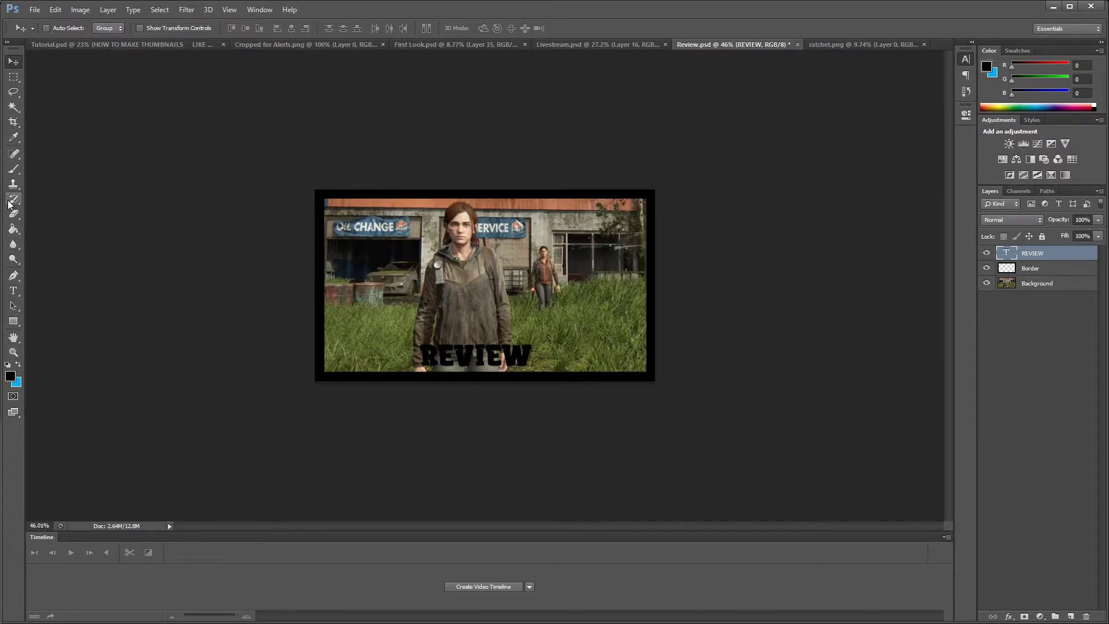
Draw a black rectangle about 490 by 142 px around the REVIEW text and place its layer beneath the text layer.
{"action": "left_click", "coordinate": [13, 321]}
{"action": "left_click_drag", "start_coordinate": [418, 374], "coordinate": [540, 338]}
{"action": "key", "text": "ctrl+z"}
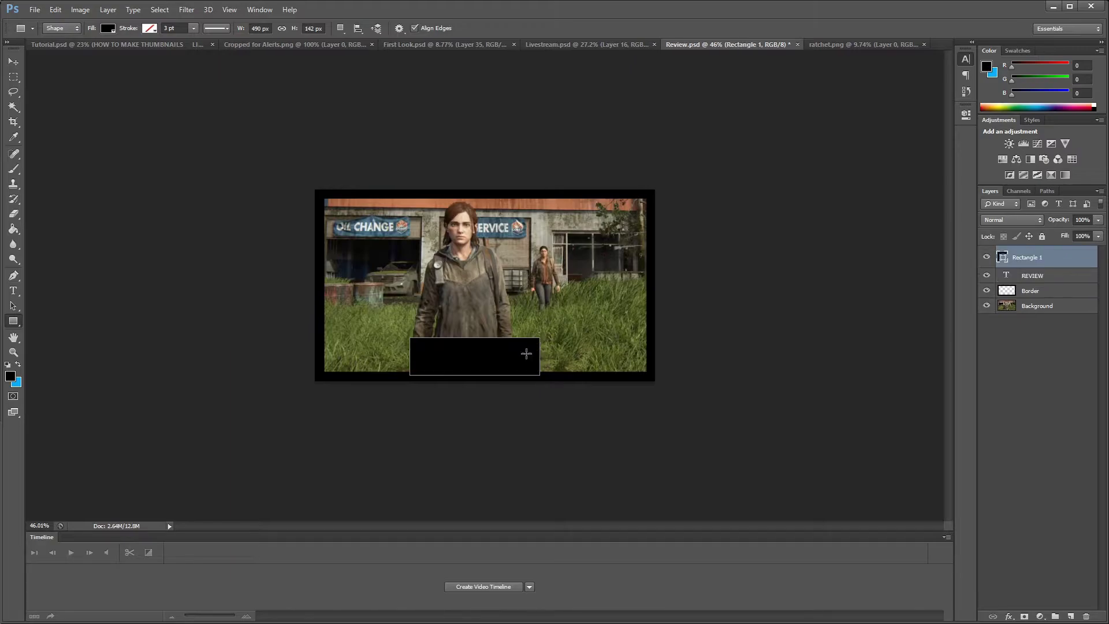
{"action": "left_click_drag", "start_coordinate": [1071, 266], "coordinate": [1070, 281]}
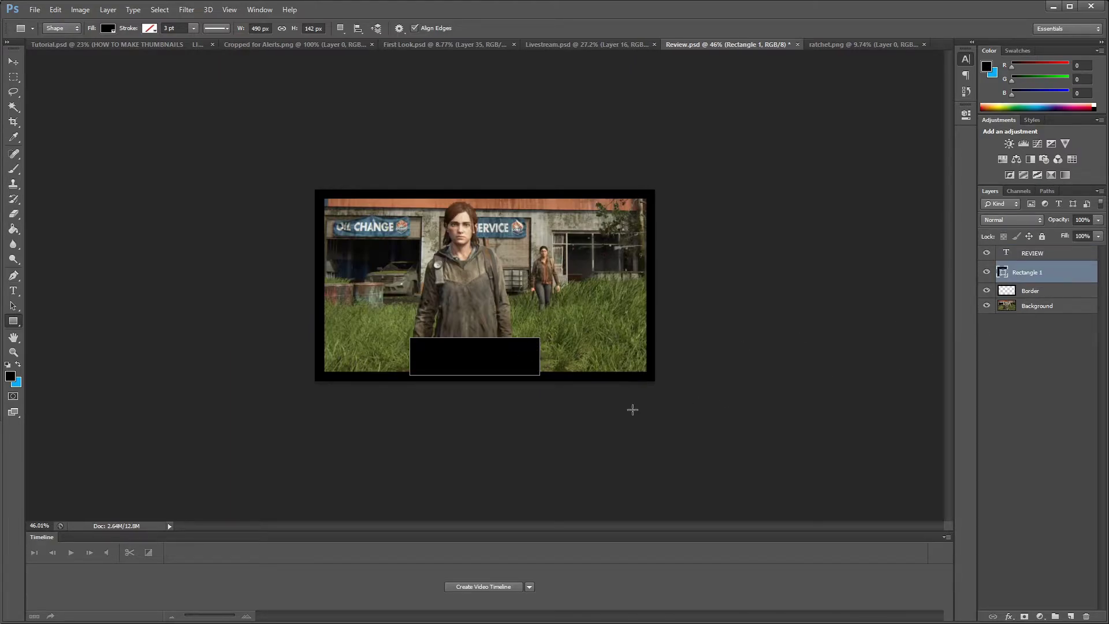
Merge the black rectangle layer with the Border layer.
{"action": "left_click", "coordinate": [1047, 292], "text": "shift"}
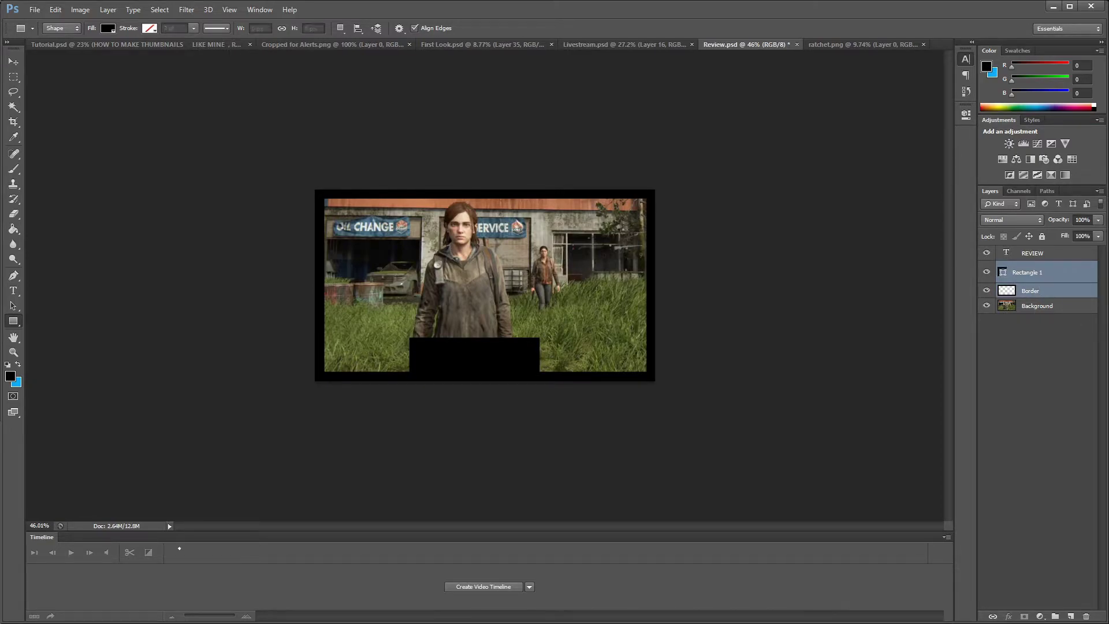
{"action": "key", "text": "ctrl+e"}
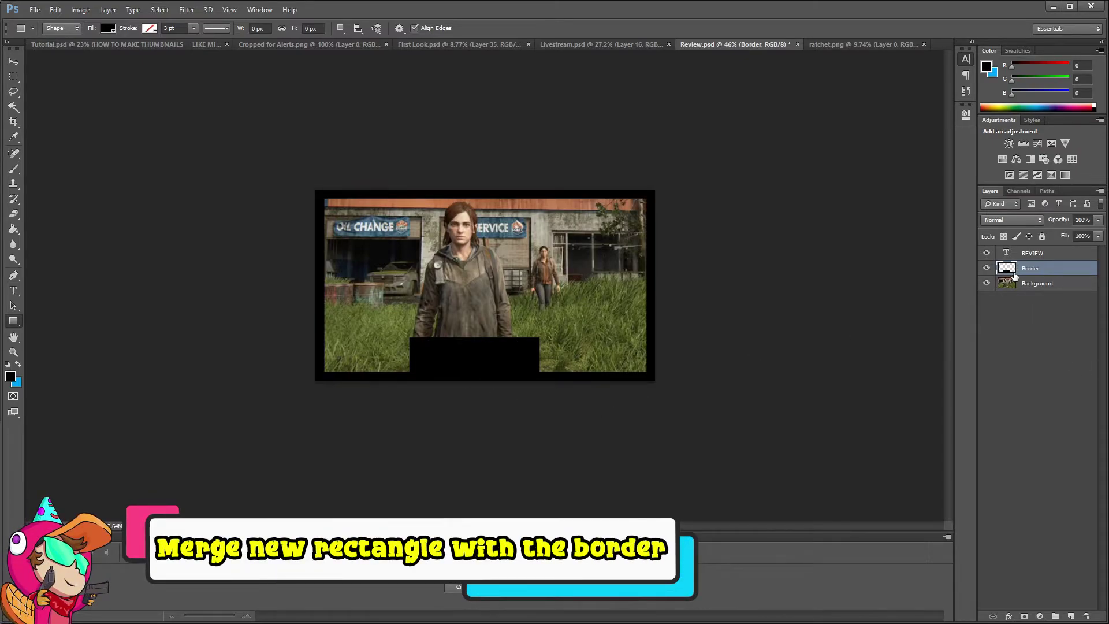
Change the colour of the REVIEW text to white.
{"action": "left_click", "coordinate": [1046, 255]}
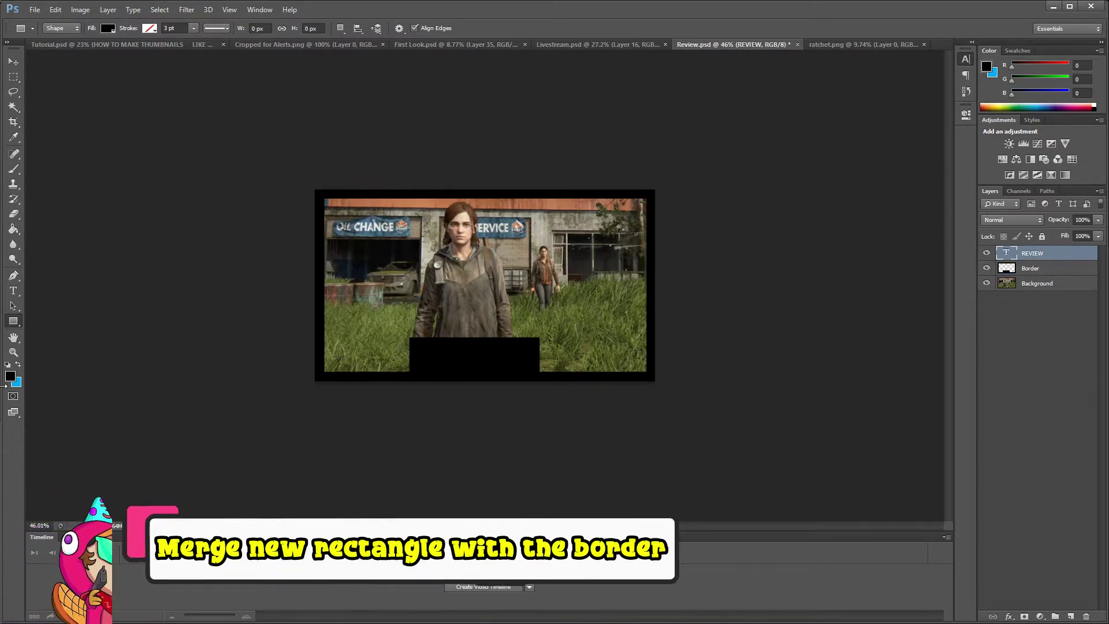
{"action": "left_click", "coordinate": [17, 289]}
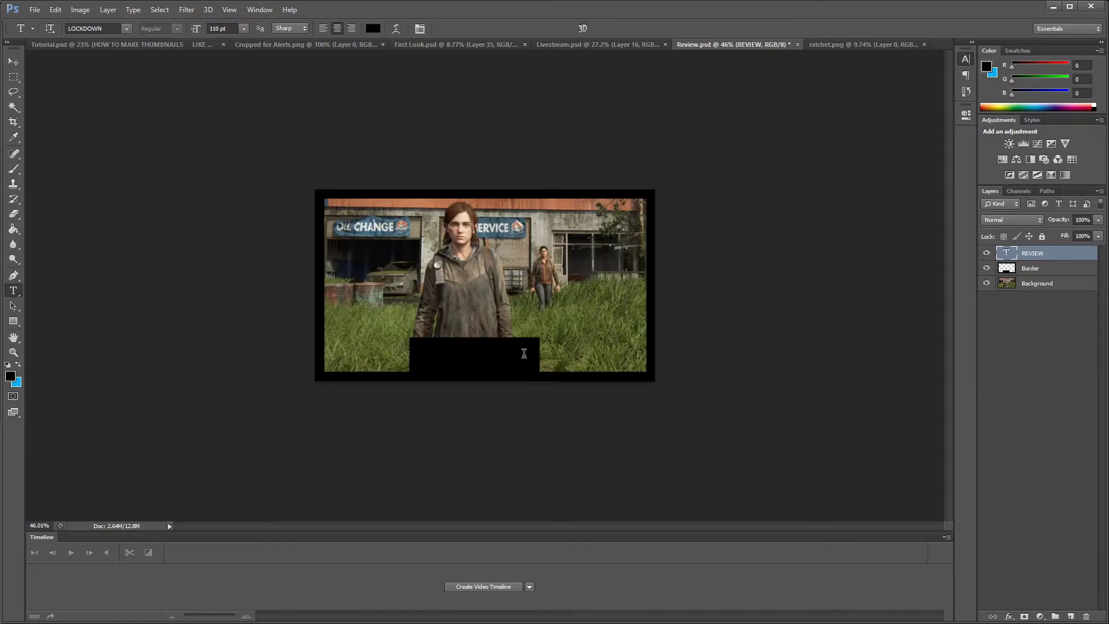
{"action": "double_click", "coordinate": [522, 352]}
{"action": "left_click", "coordinate": [17, 364]}
{"action": "key", "text": "ctrl+Return"}
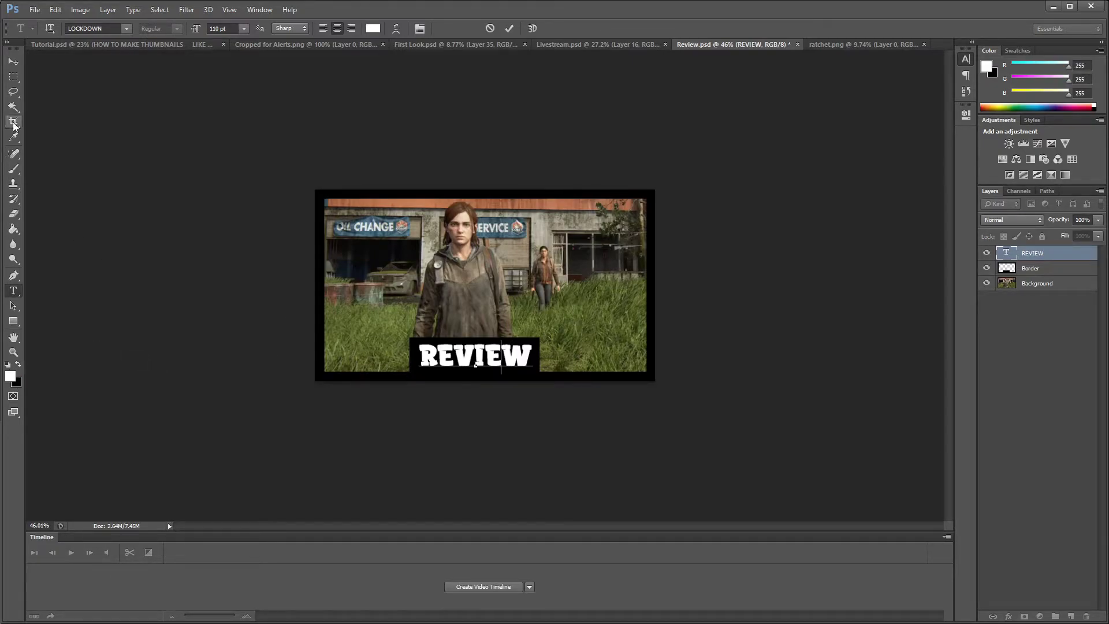
{"action": "left_click", "coordinate": [13, 77]}
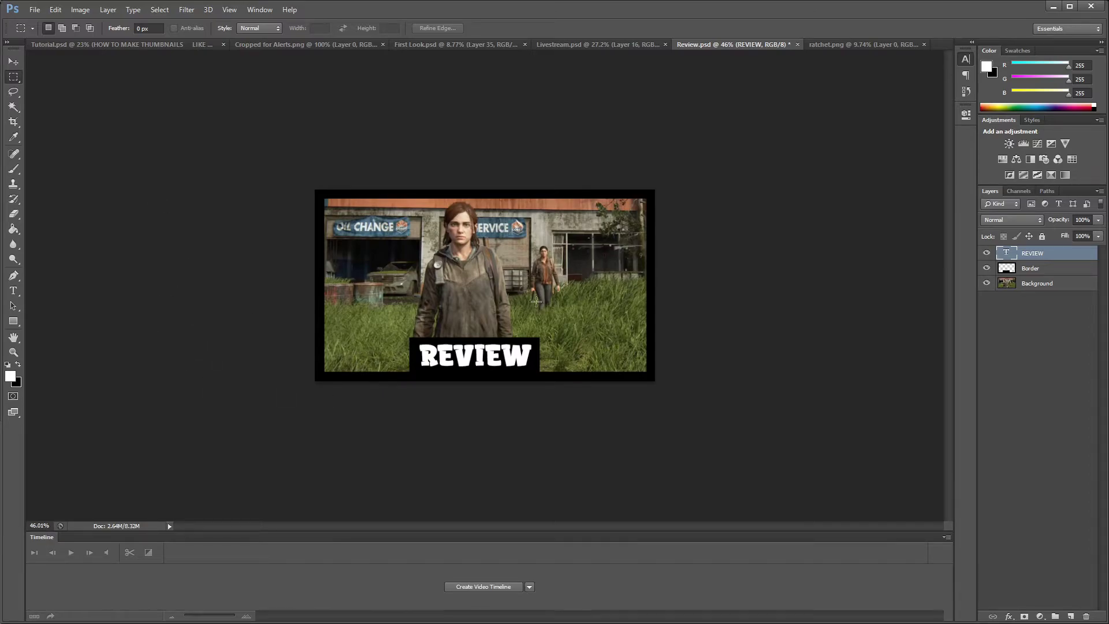
{"action": "left_click", "coordinate": [13, 322]}
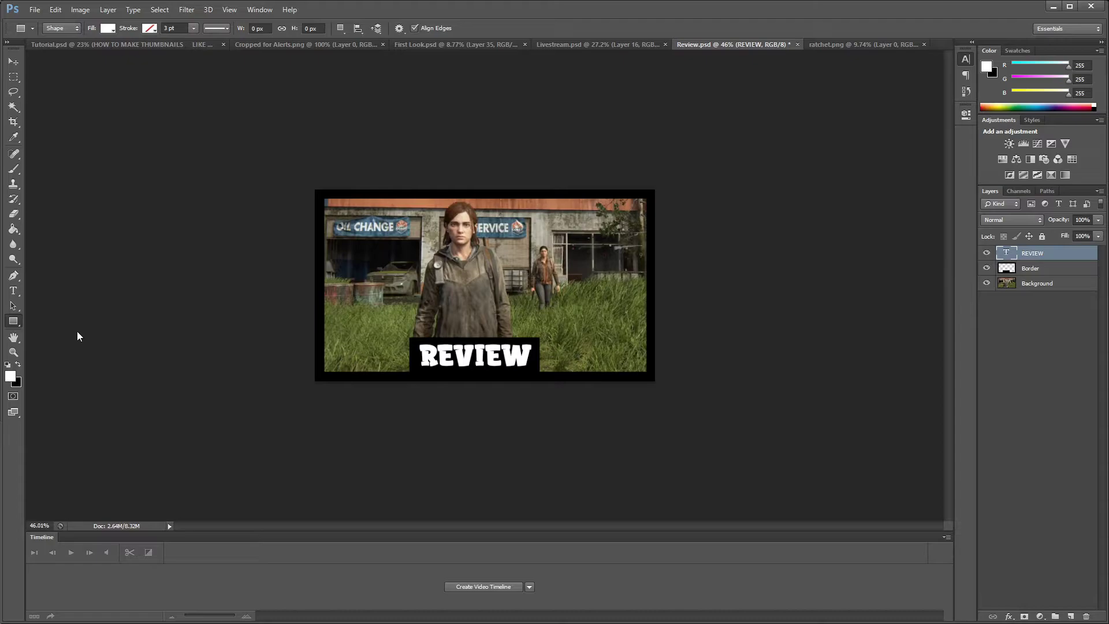
{"action": "left_click_drag", "start_coordinate": [377, 331], "coordinate": [312, 391]}
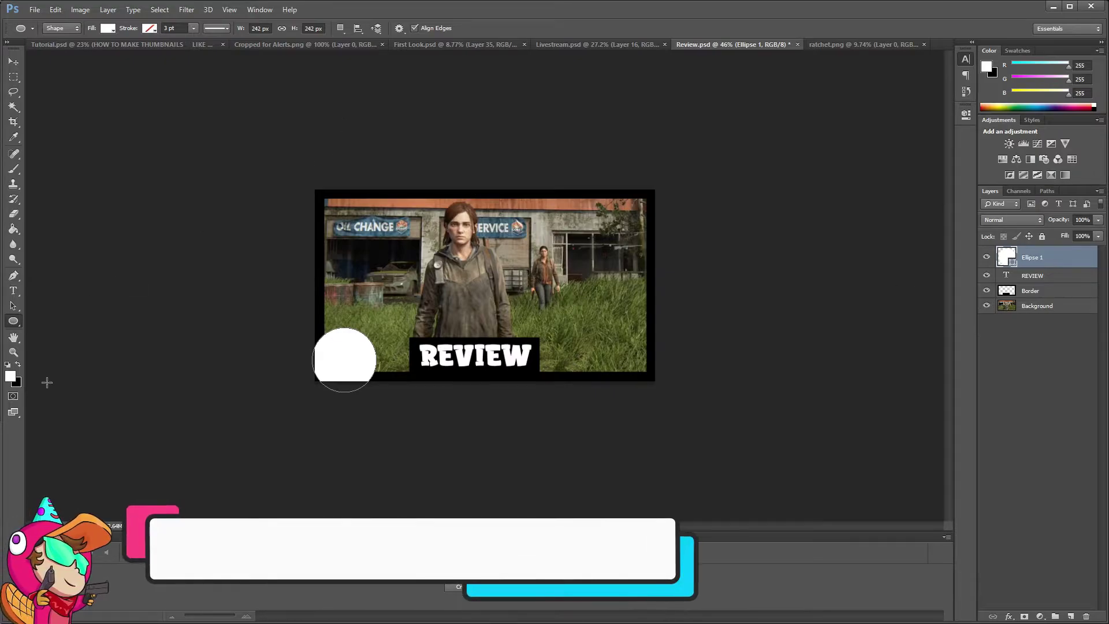
{"action": "left_click", "coordinate": [19, 364]}
{"action": "key", "text": "Return"}
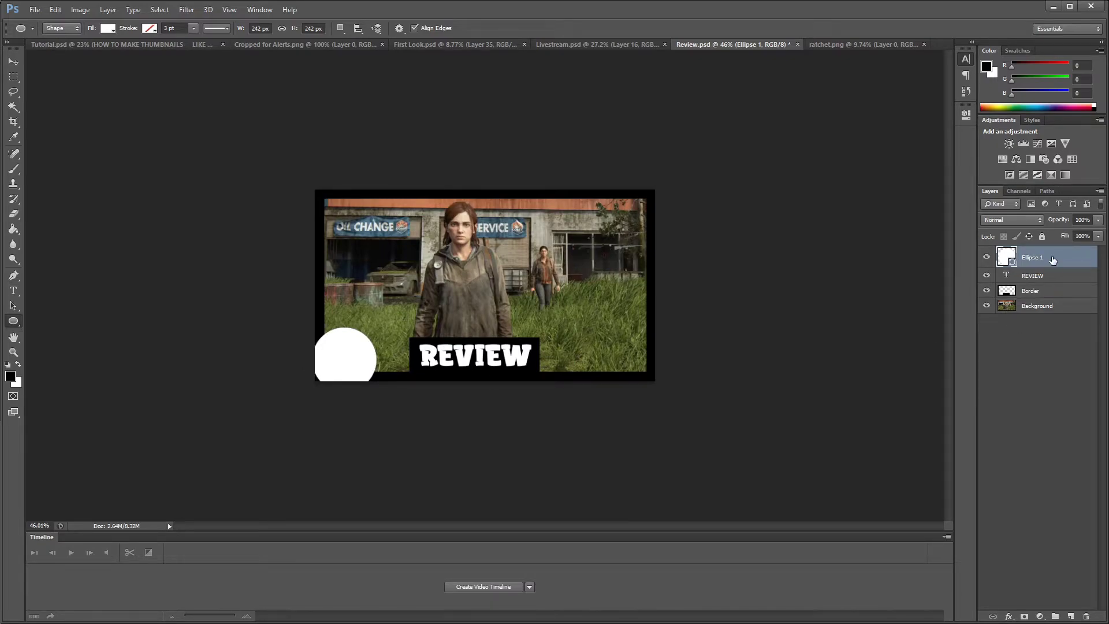
{"action": "key", "text": "Delete"}
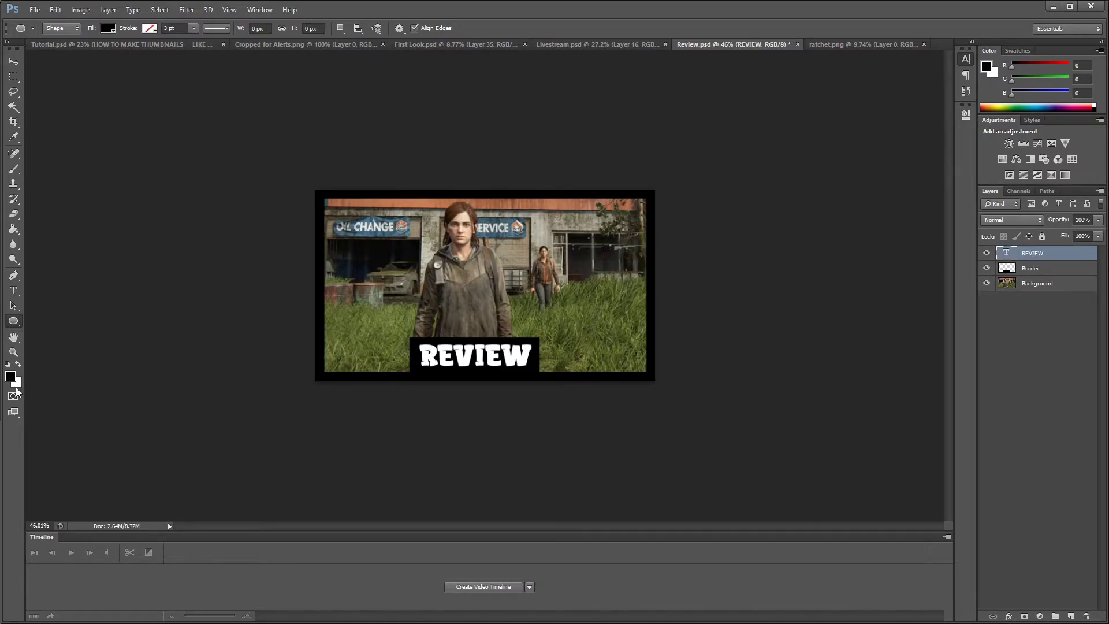
Draw a black circle just right of the woman in the middle of the thumbnail.
{"action": "mouse_move", "coordinate": [559, 230]}
{"action": "left_mouse_down"}
{"action": "mouse_move", "coordinate": [488, 267]}
{"action": "mouse_move", "coordinate": [487, 298]}
{"action": "left_mouse_up"}
{"action": "key", "text": "ctrl+t"}
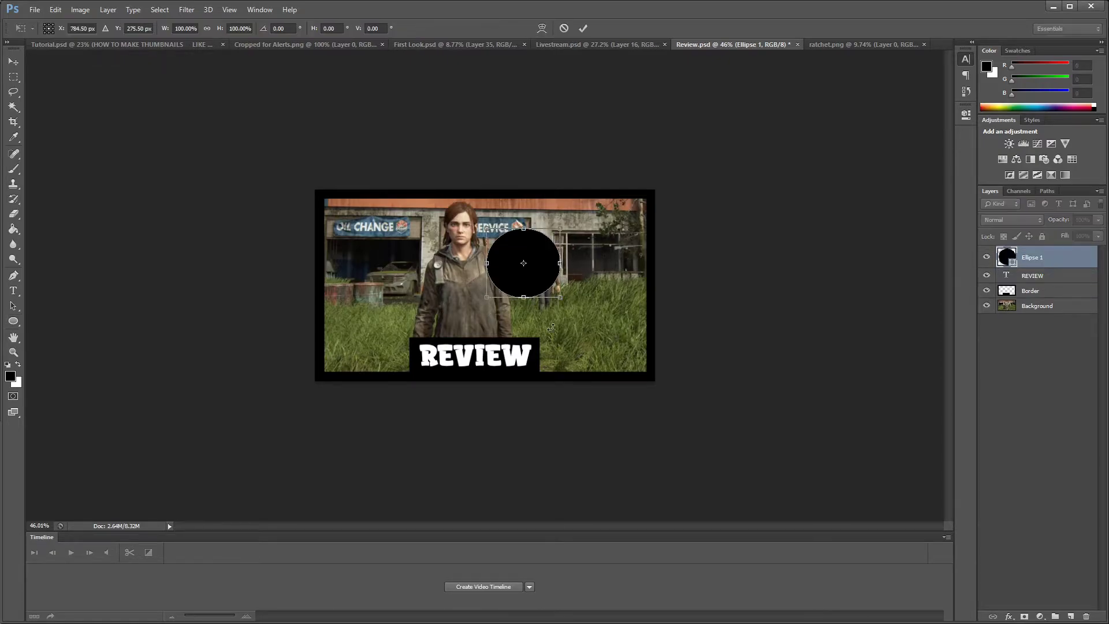
{"action": "left_click_drag", "start_coordinate": [559, 262], "coordinate": [381, 305]}
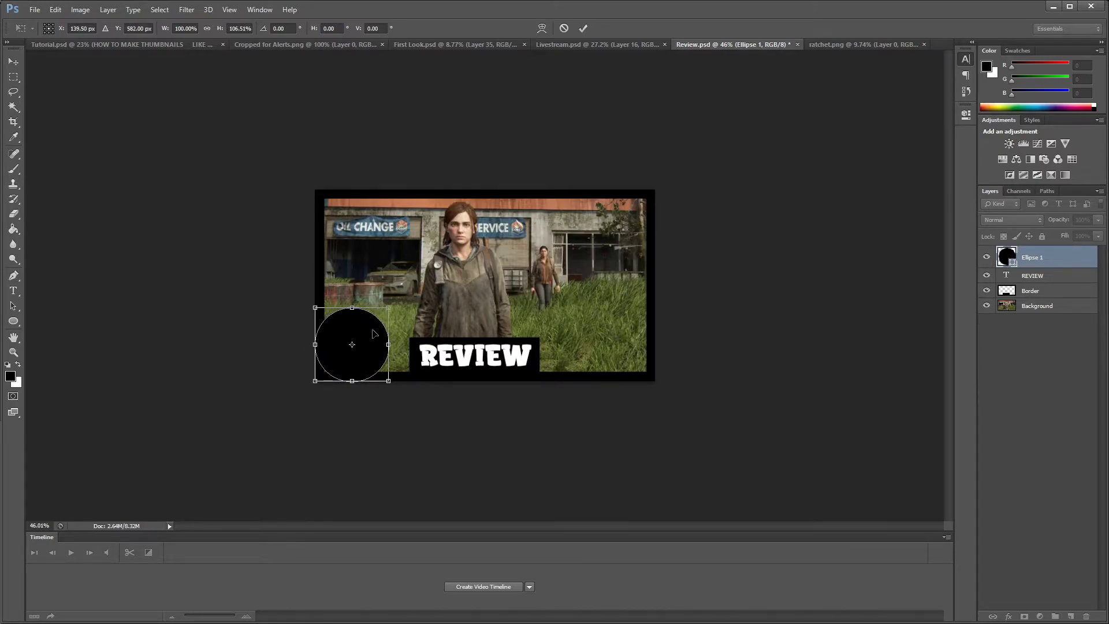
{"action": "key", "text": "Escape"}
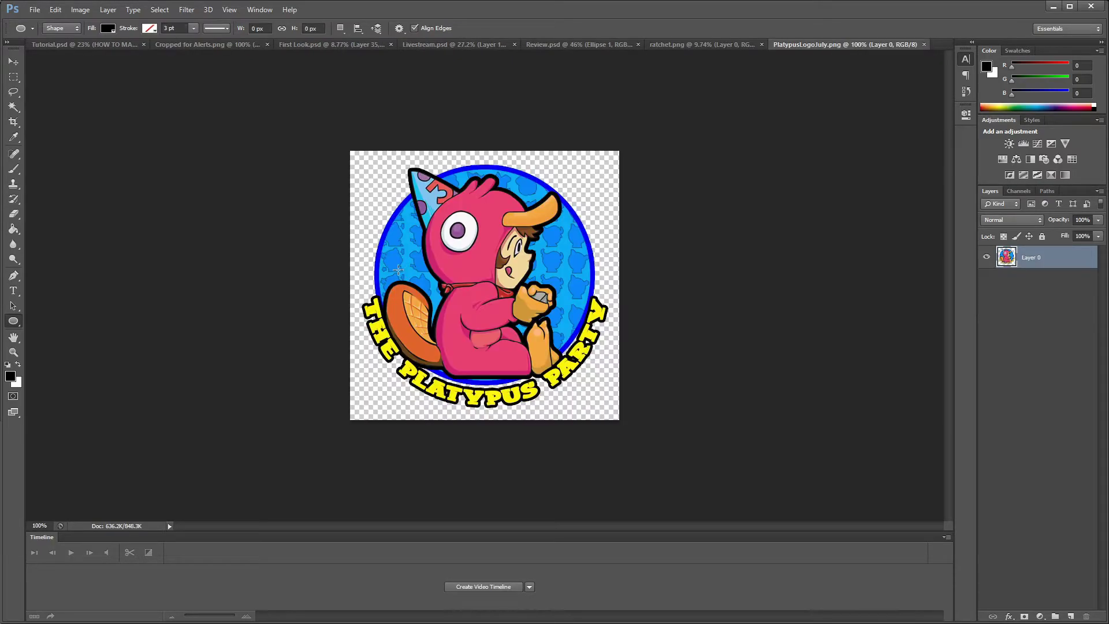
Copy the whole Platypus Party logo from PlatypusLogoJuly.png and paste it into Review.psd.
{"action": "left_click", "coordinate": [13, 77]}
{"action": "key", "text": "ctrl+a"}
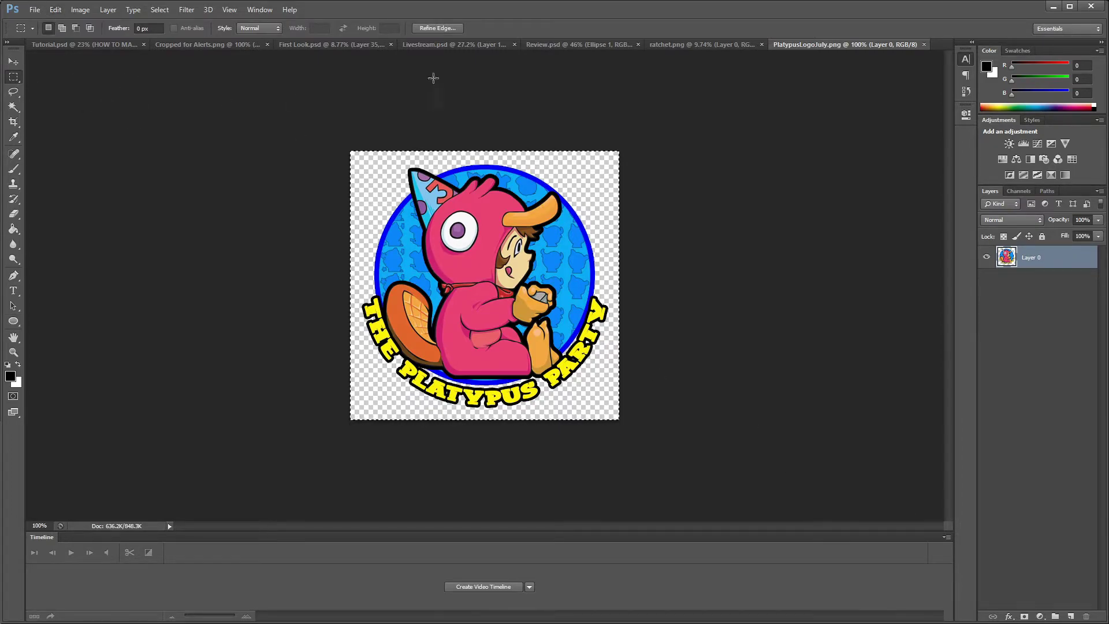
{"action": "key", "text": "ctrl+d"}
{"action": "left_click", "coordinate": [719, 46]}
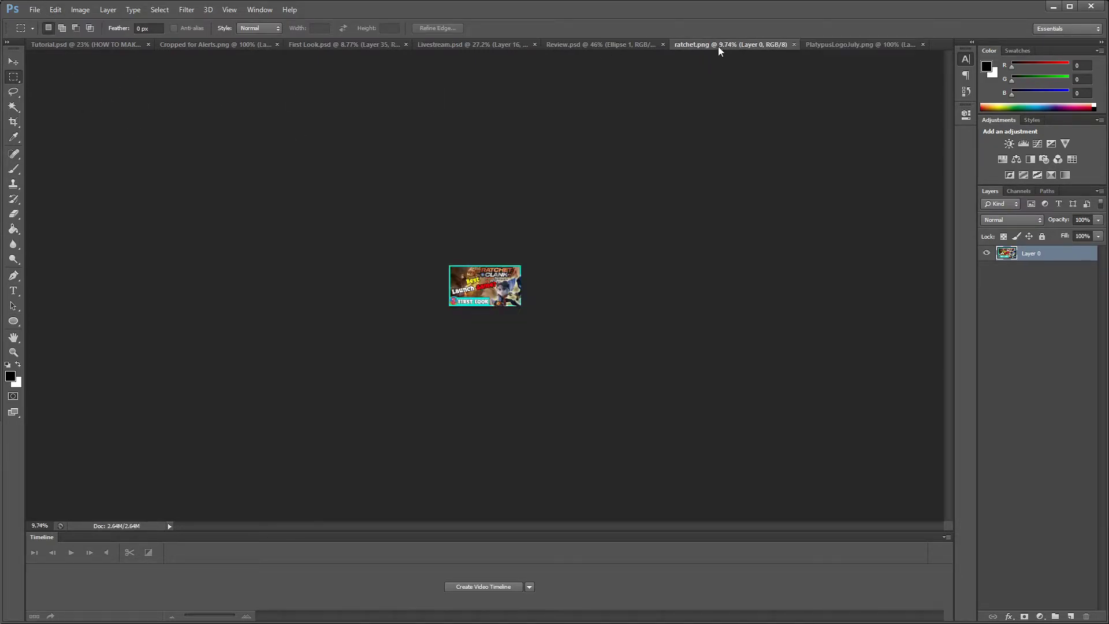
{"action": "left_click", "coordinate": [614, 42]}
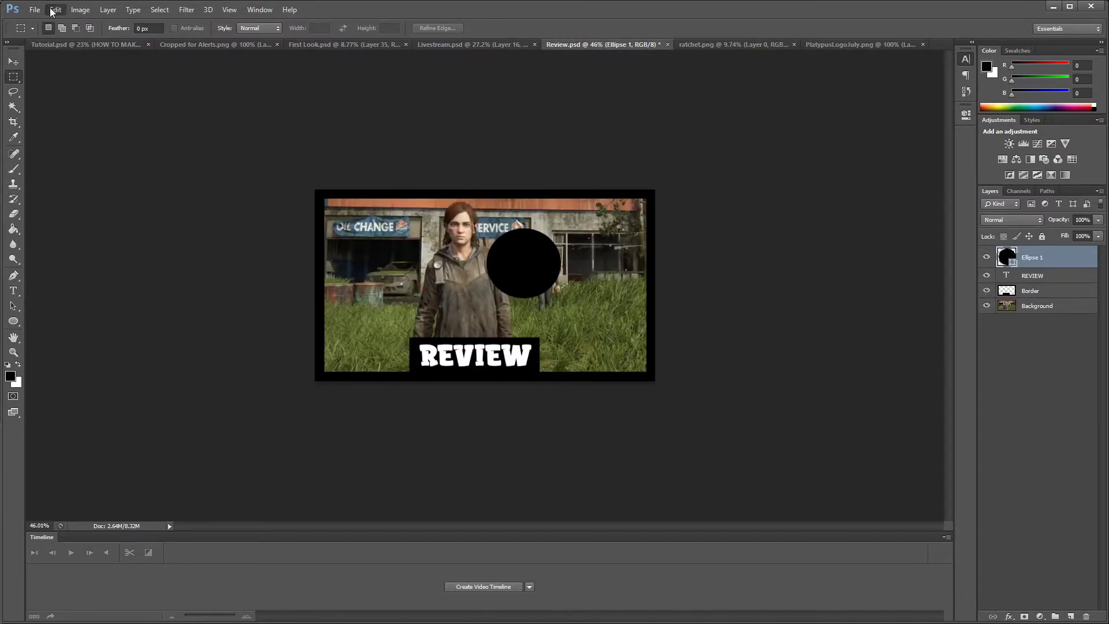
{"action": "key", "text": "ctrl+v"}
Move the pasted logo to the lower-left corner of the thumbnail.
{"action": "left_click_drag", "start_coordinate": [485, 279], "coordinate": [415, 320]}
{"action": "left_click", "coordinate": [394, 272]}
{"action": "left_click", "coordinate": [13, 61]}
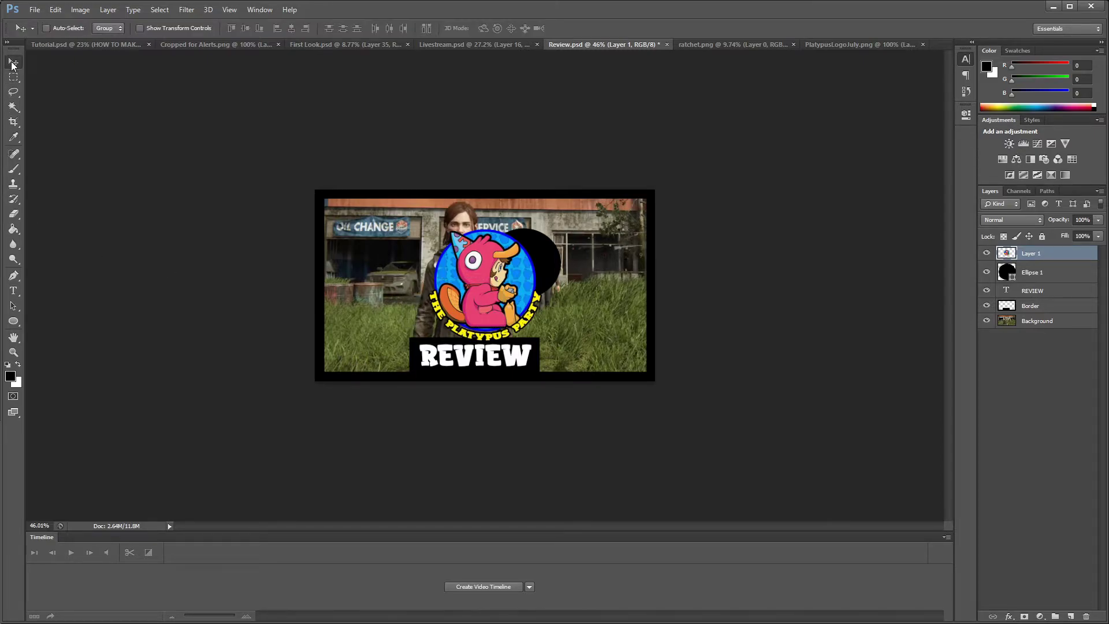
{"action": "left_click_drag", "start_coordinate": [512, 281], "coordinate": [398, 317]}
Scale the logo proportionally to 48.58% and fit it back into the thumbnail's lower-left corner.
{"action": "key", "text": "ctrl+t"}
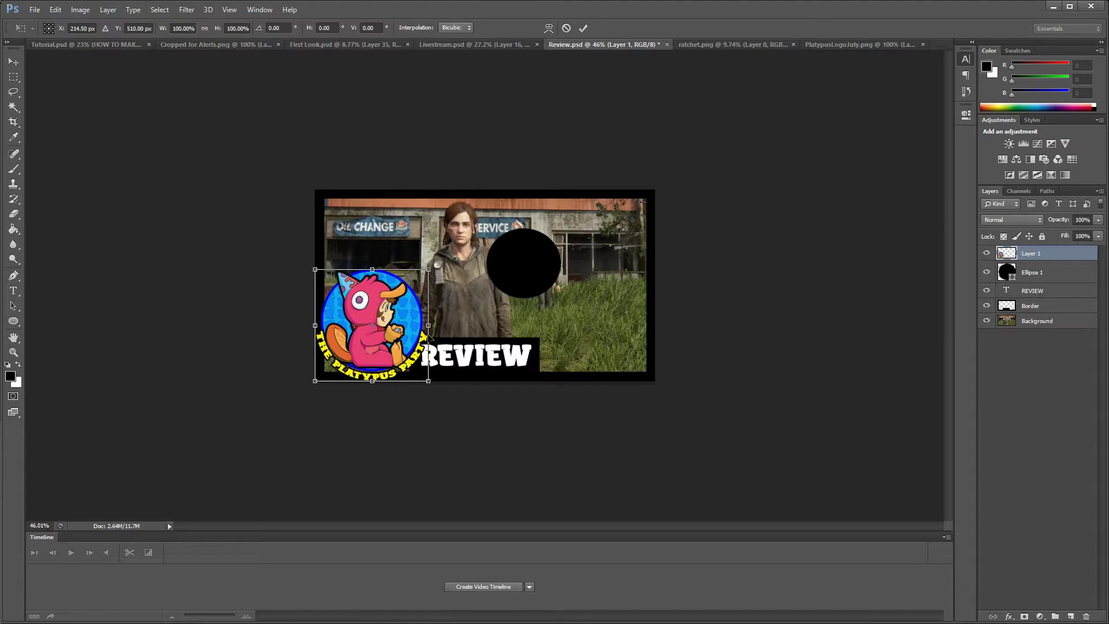
{"action": "left_click_drag", "start_coordinate": [373, 268], "coordinate": [372, 327]}
{"action": "left_click", "coordinate": [238, 27]}
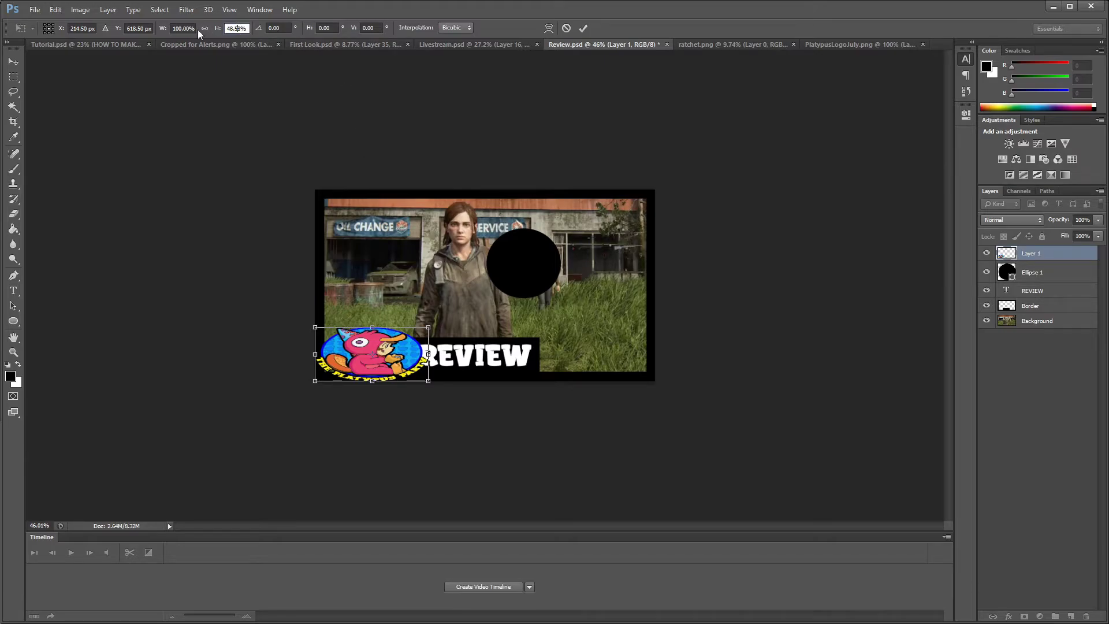
{"action": "left_click", "coordinate": [202, 28]}
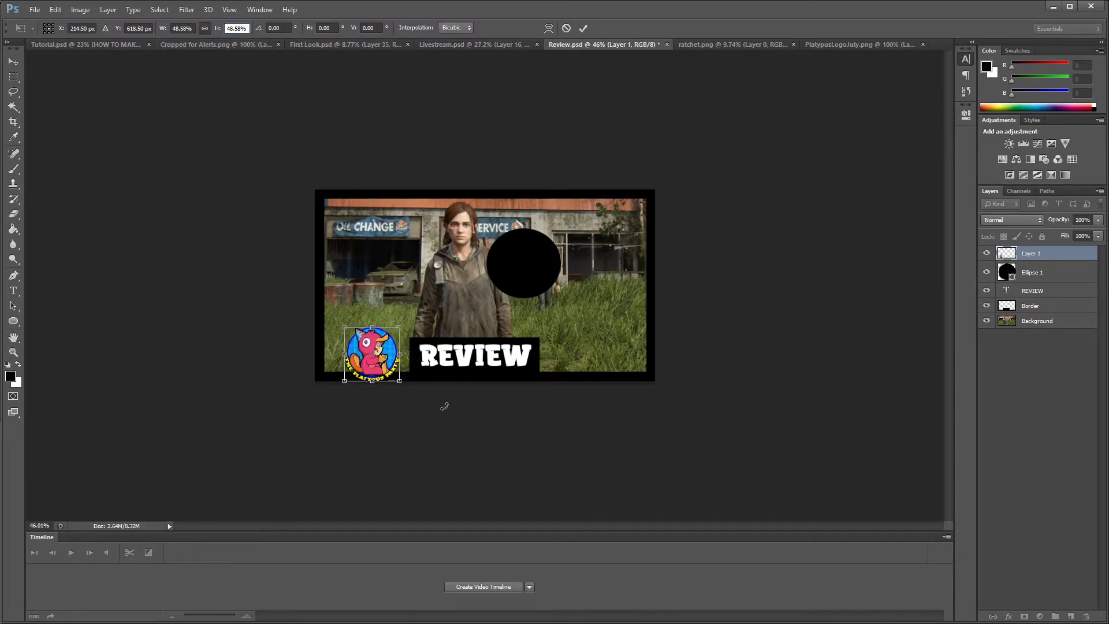
{"action": "left_click_drag", "start_coordinate": [385, 370], "coordinate": [355, 369]}
{"action": "key", "text": "Return"}
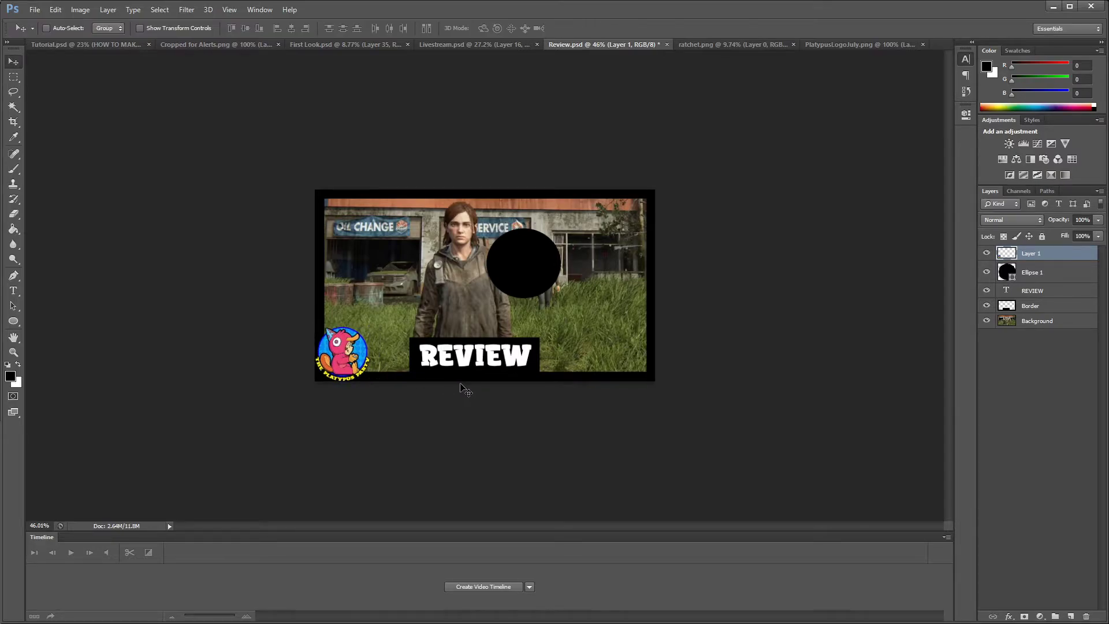
Move the black circle into the lower-left corner behind the logo, with its layer directly beneath the logo layer.
{"action": "key", "text": "Delete"}
{"action": "key", "text": "ctrl+z"}
{"action": "left_click", "coordinate": [1045, 273]}
{"action": "left_click_drag", "start_coordinate": [1047, 273], "coordinate": [1040, 252]}
{"action": "left_click_drag", "start_coordinate": [540, 266], "coordinate": [362, 359]}
{"action": "left_click_drag", "start_coordinate": [1004, 277], "coordinate": [1042, 253]}
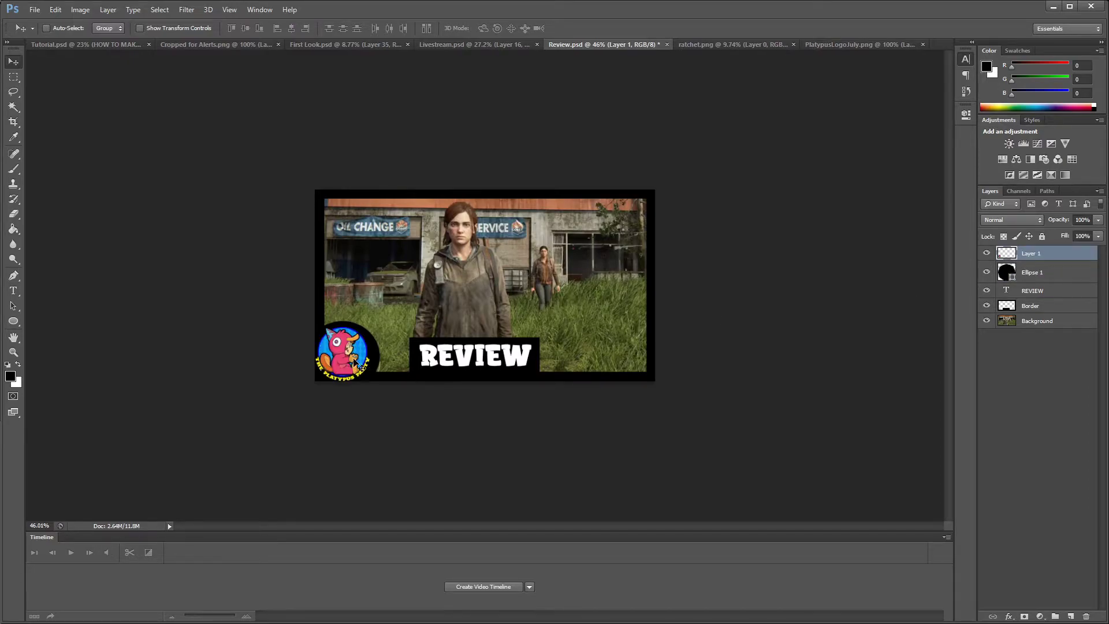
Adjust the logo's horizontal position in small increments so it sits neatly on the black circle.
{"action": "left_click_drag", "start_coordinate": [352, 362], "coordinate": [341, 361]}
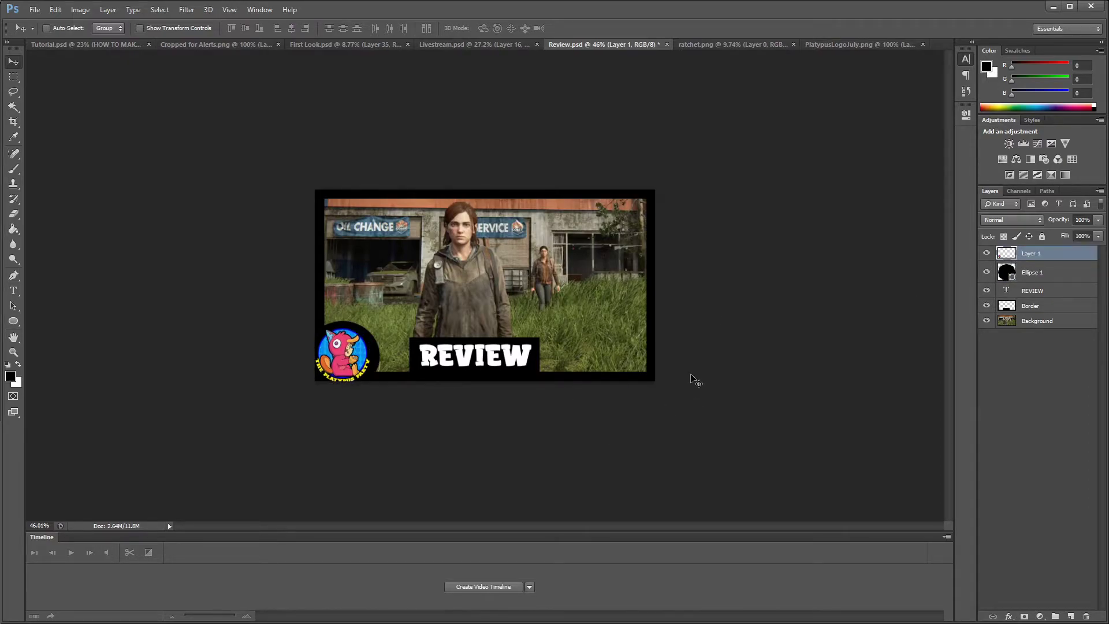
{"action": "key", "text": "Right"}
{"action": "key", "text": "Right"}
{"action": "key", "text": "Right"}
{"action": "key", "text": "Right"}
{"action": "key", "text": "Right"}
{"action": "key", "text": "Right"}
{"action": "key", "text": "Right"}
{"action": "key", "text": "Right"}
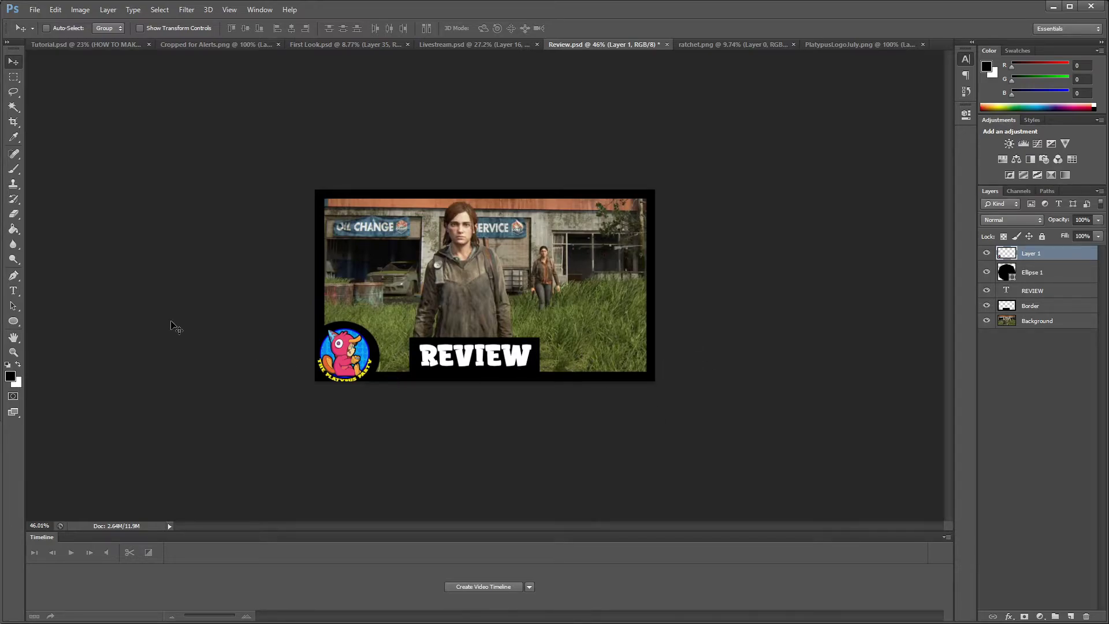
{"action": "key", "text": "Right"}
{"action": "key", "text": "Right"}
{"action": "key", "text": "Right"}
{"action": "key", "text": "Right"}
{"action": "key", "text": "Right"}
{"action": "key", "text": "Right"}
{"action": "key", "text": "Right"}
{"action": "key", "text": "Right"}
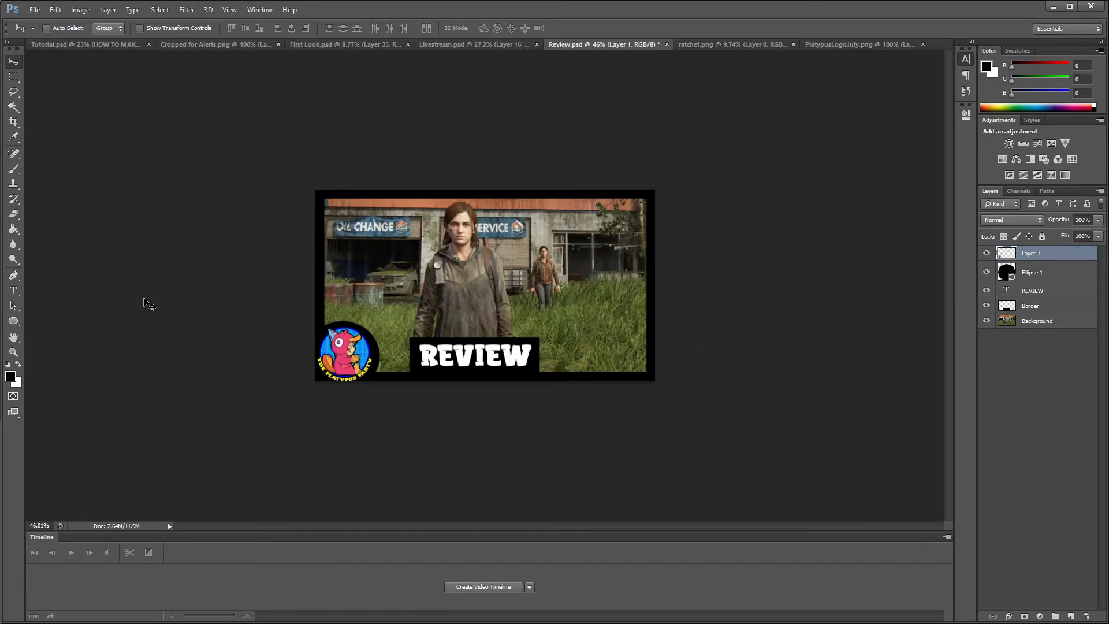
{"action": "key", "text": "Right"}
{"action": "key", "text": "Right"}
{"action": "key", "text": "Right"}
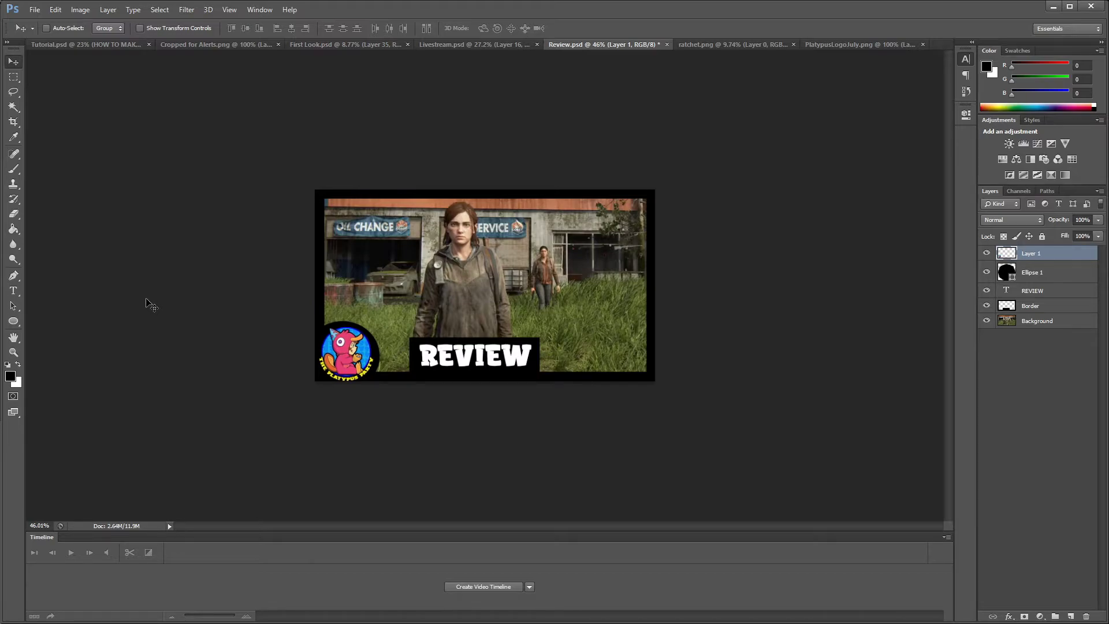
{"action": "key", "text": "Left"}
{"action": "key", "text": "Left"}
{"action": "key", "text": "Left"}
{"action": "key", "text": "Left"}
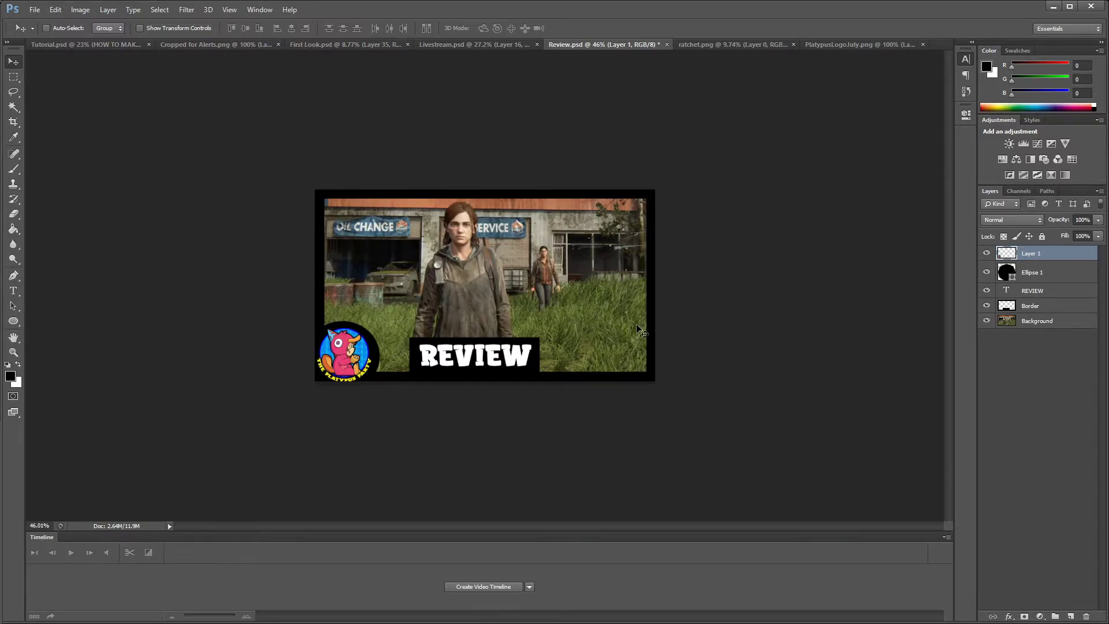
Examine the finished First Look thumbnail in ratchet.png as a reference for the border and logo styling.
{"action": "left_click", "coordinate": [743, 46]}
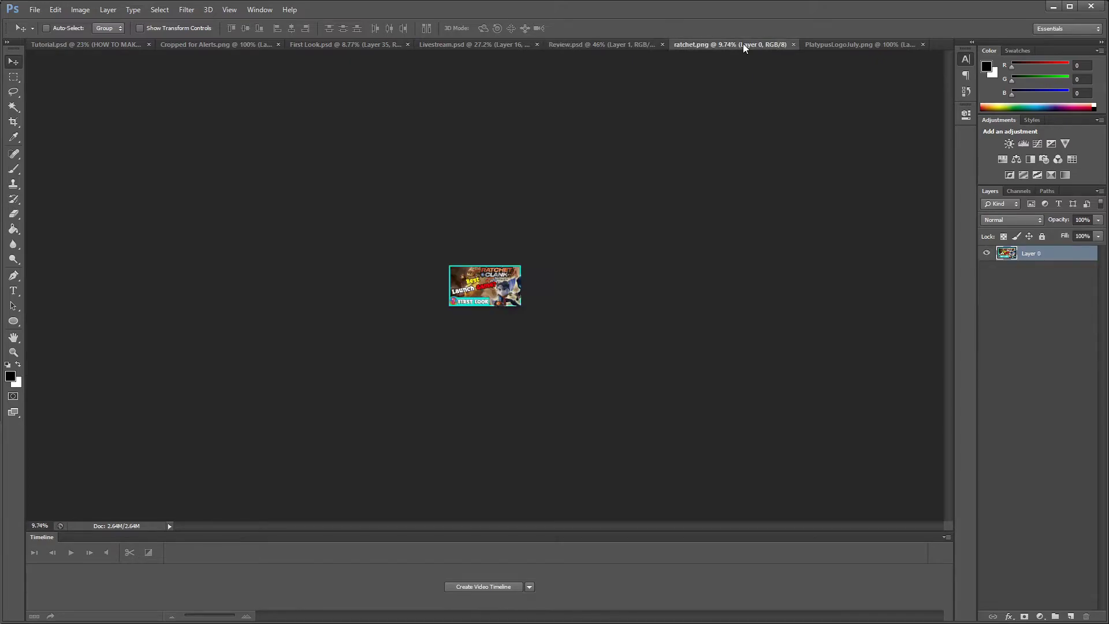
{"action": "left_click", "coordinate": [14, 352]}
{"action": "left_click_drag", "start_coordinate": [547, 277], "coordinate": [604, 268]}
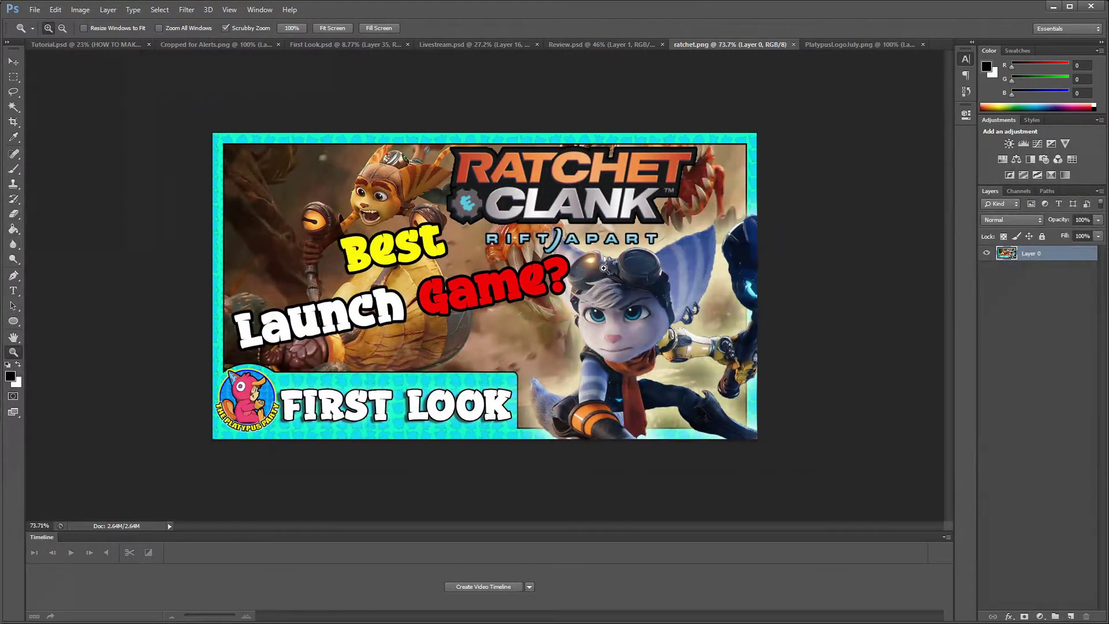
Return to Review.psd and make Border the active layer.
{"action": "left_click", "coordinate": [601, 41]}
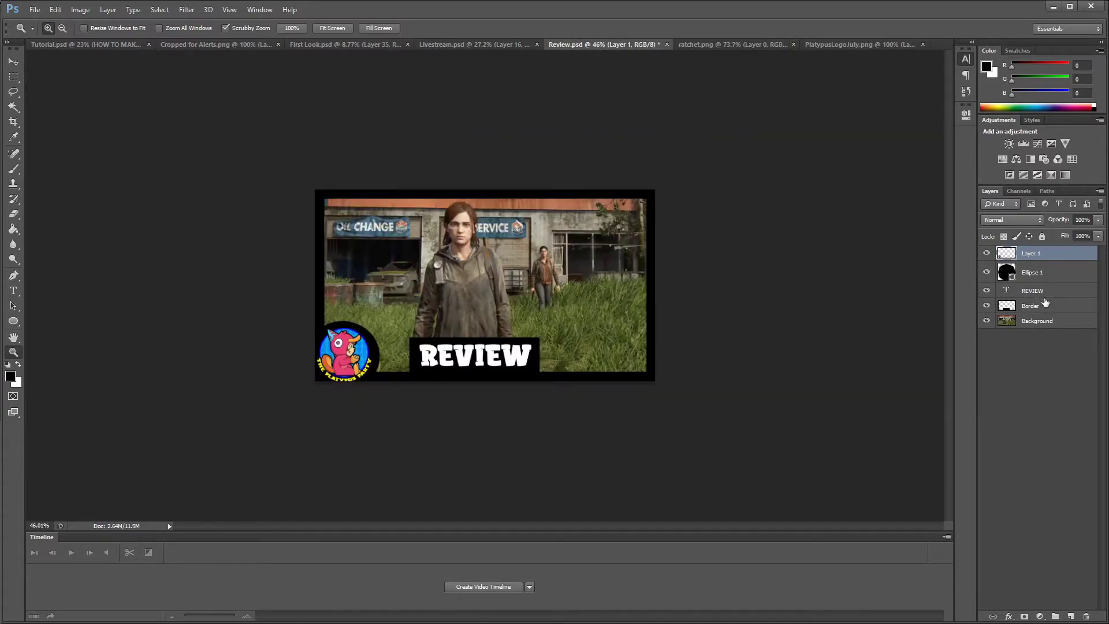
{"action": "left_click", "coordinate": [1032, 307]}
{"action": "left_click", "coordinate": [14, 77]}
{"action": "left_click_drag", "start_coordinate": [595, 300], "coordinate": [391, 371]}
{"action": "left_click", "coordinate": [386, 170]}
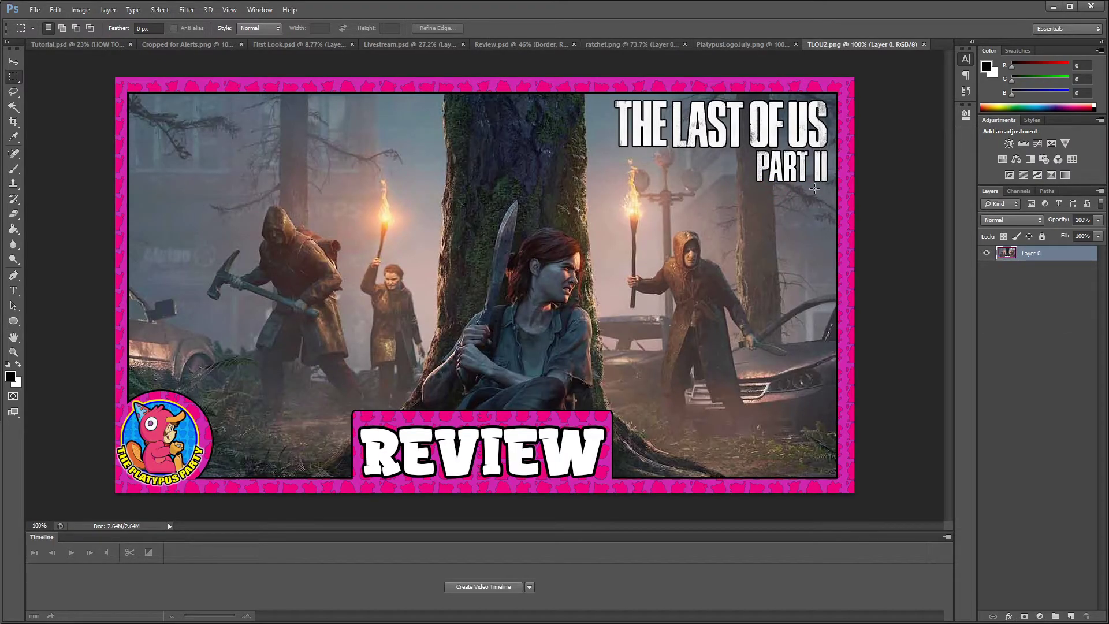
Examine the patterned border and boxed label of the finished TLOU2.png review thumbnail and compare it with ratchet.png.
{"action": "left_click", "coordinate": [13, 352]}
{"action": "left_click_drag", "start_coordinate": [430, 371], "coordinate": [408, 359]}
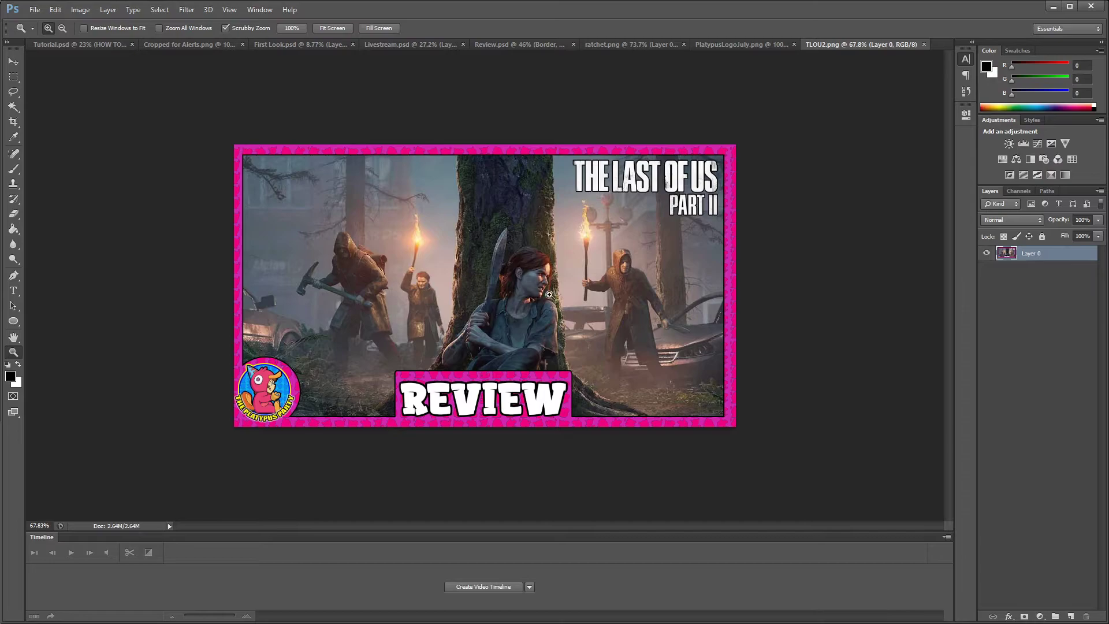
{"action": "left_click", "coordinate": [745, 44]}
{"action": "left_click", "coordinate": [619, 45]}
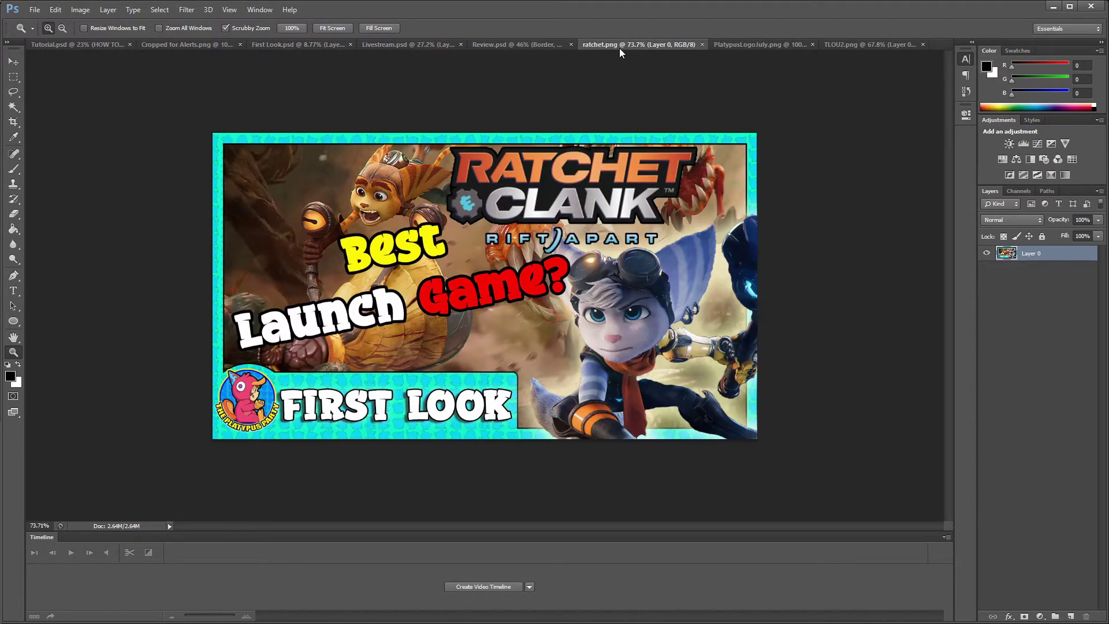
{"action": "left_click", "coordinate": [502, 45]}
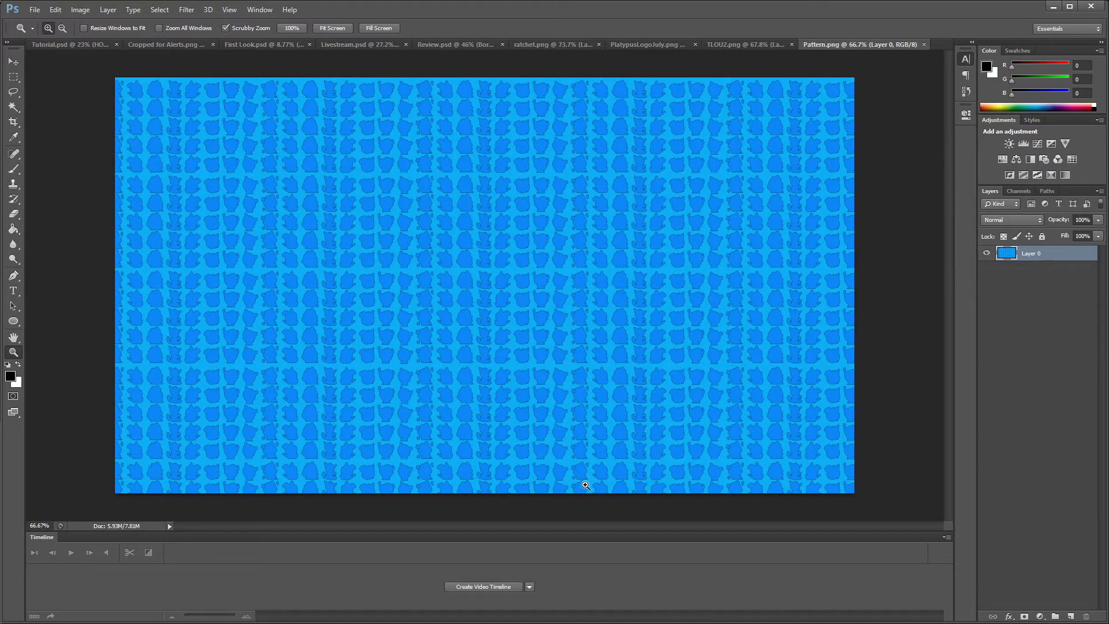
Copy the entire blue pattern from Pattern.png into Review.psd as a new layer directly beneath Border.
{"action": "left_click", "coordinate": [13, 77]}
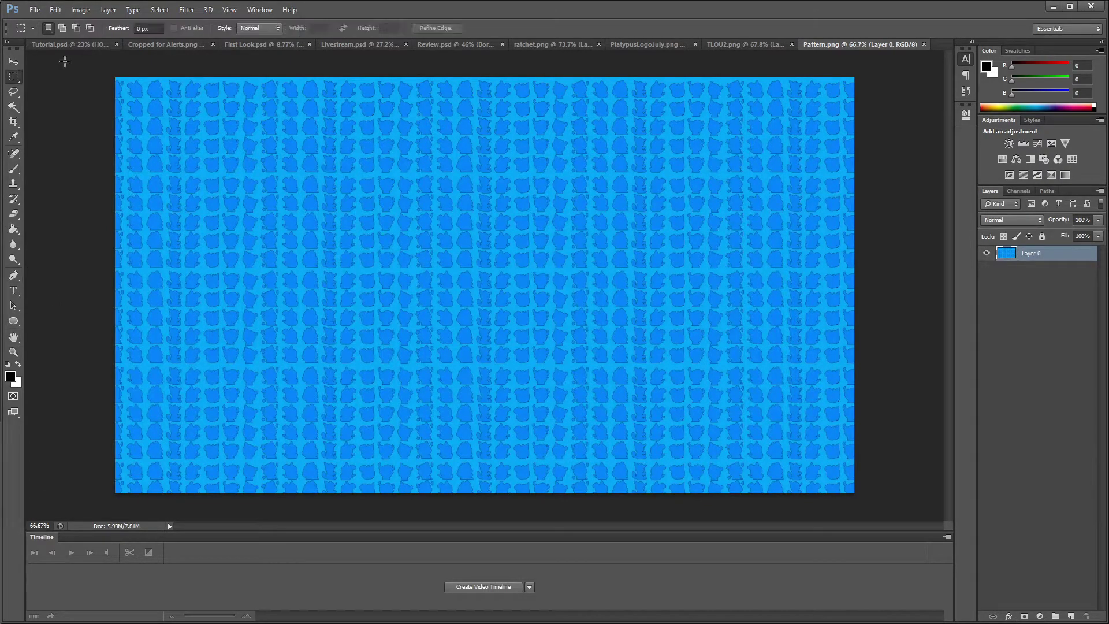
{"action": "key", "text": "ctrl+a"}
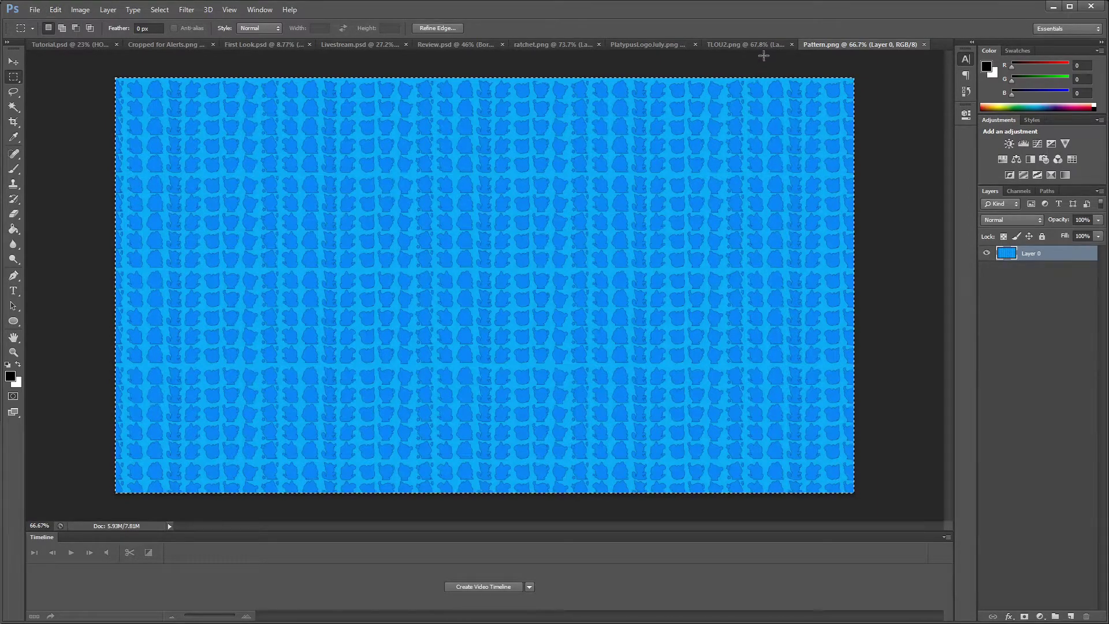
{"action": "left_click", "coordinate": [752, 43]}
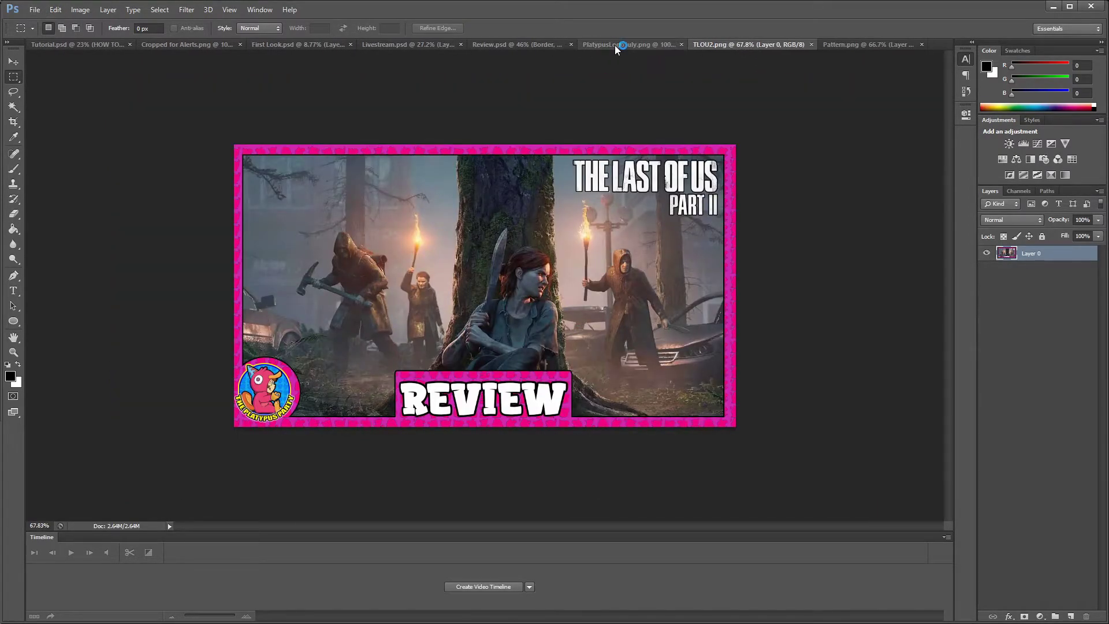
{"action": "left_click", "coordinate": [615, 45]}
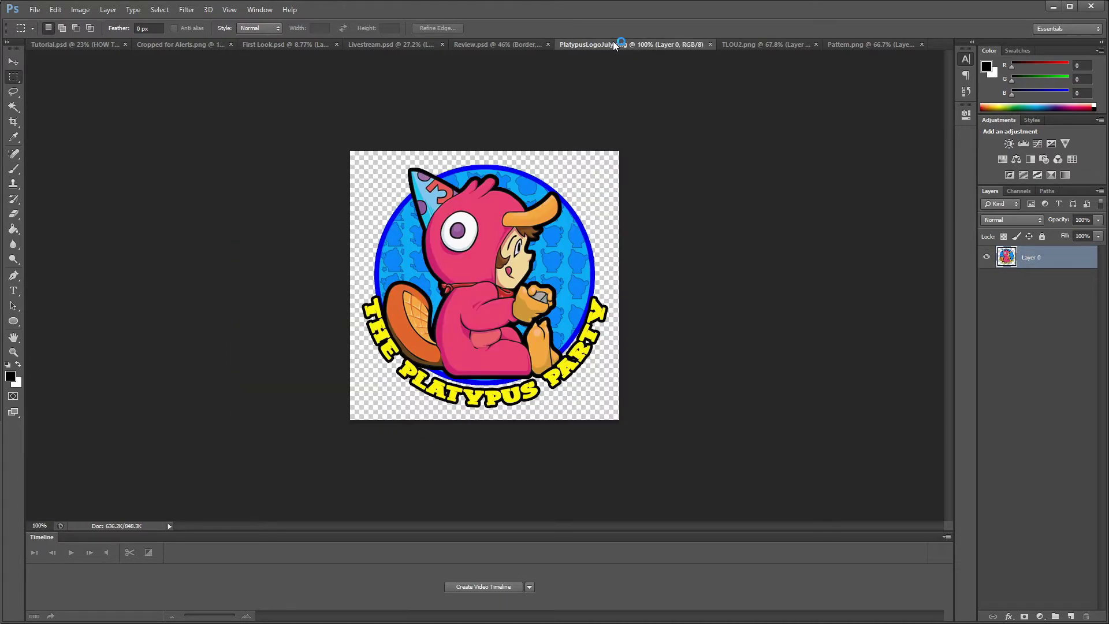
{"action": "left_click", "coordinate": [511, 44]}
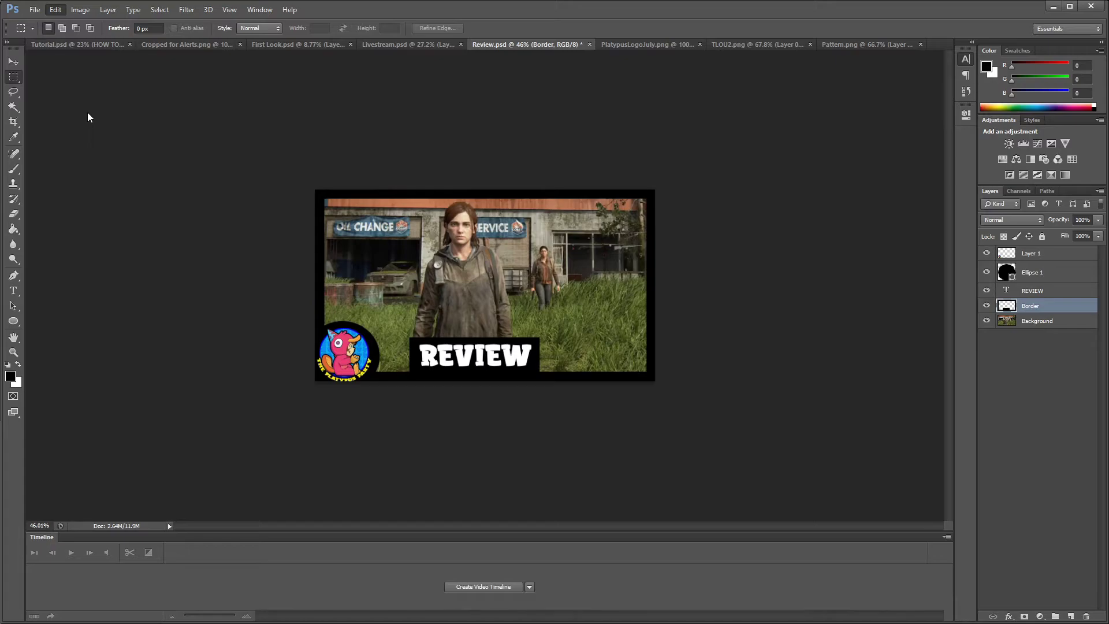
{"action": "key", "text": "ctrl+v"}
{"action": "left_click_drag", "start_coordinate": [1001, 328], "coordinate": [1040, 300]}
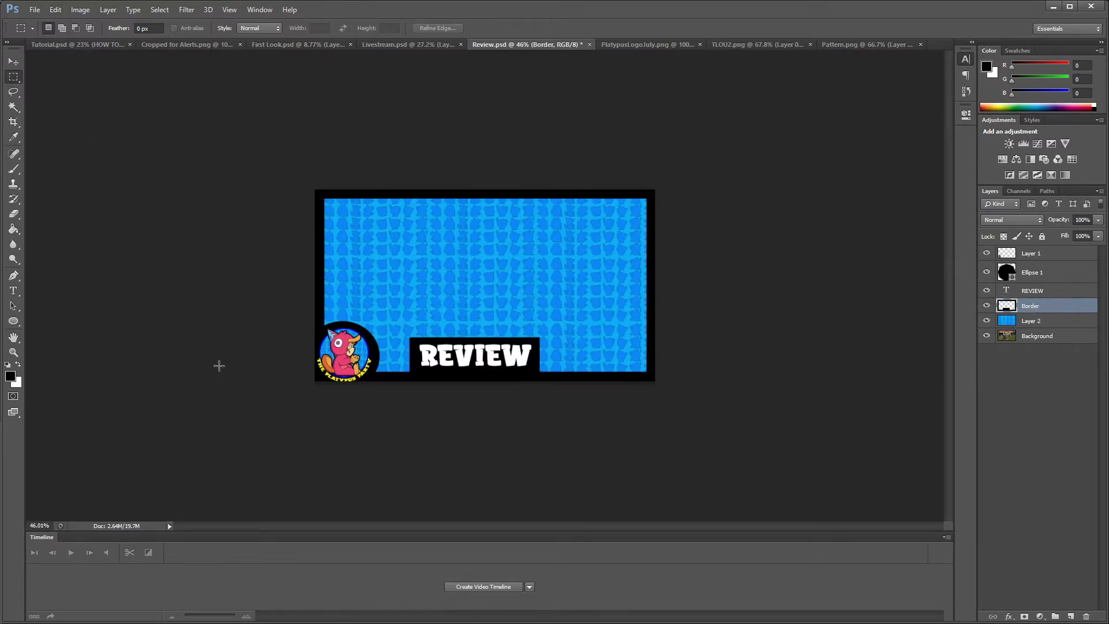
Select the open area inside the Border layer with the Magic Wand and delete it from the pattern layer.
{"action": "left_click", "coordinate": [14, 107]}
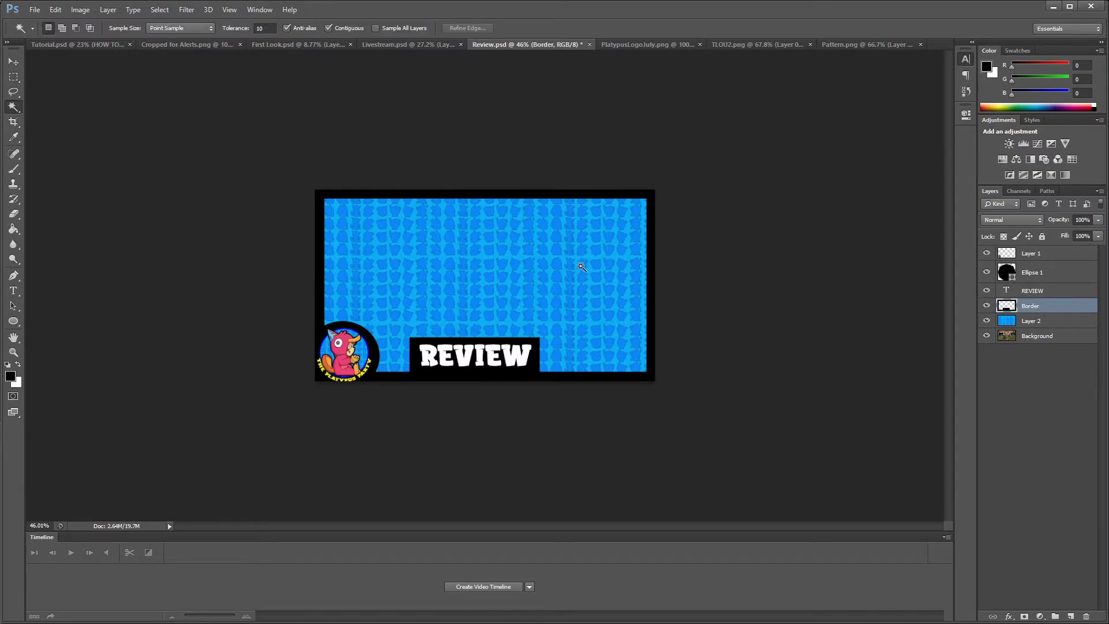
{"action": "left_click", "coordinate": [453, 279]}
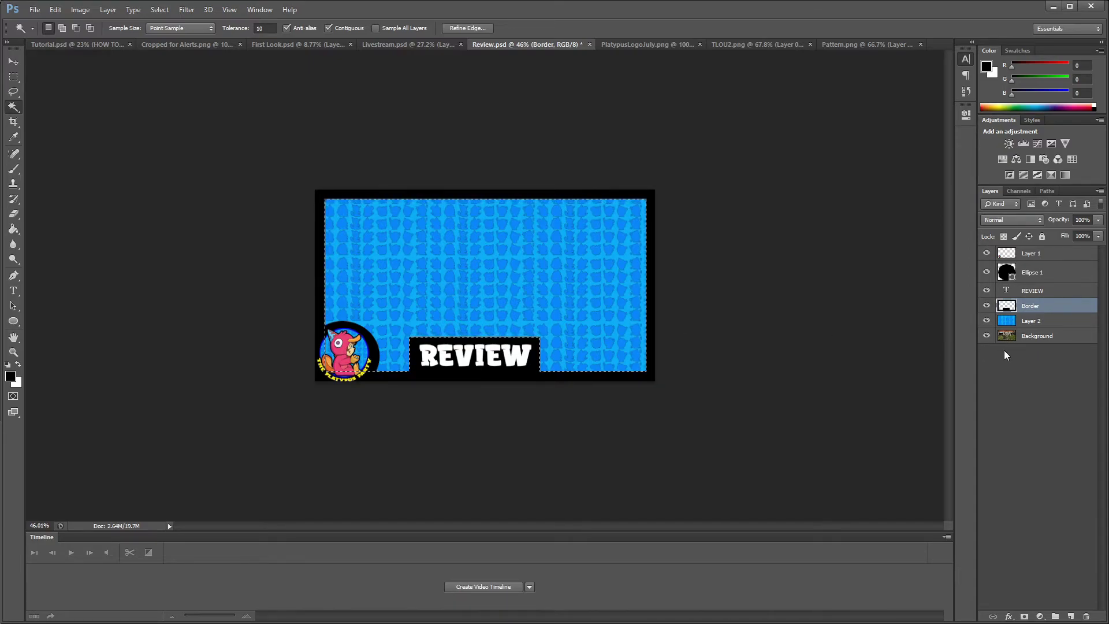
{"action": "left_click", "coordinate": [1022, 324]}
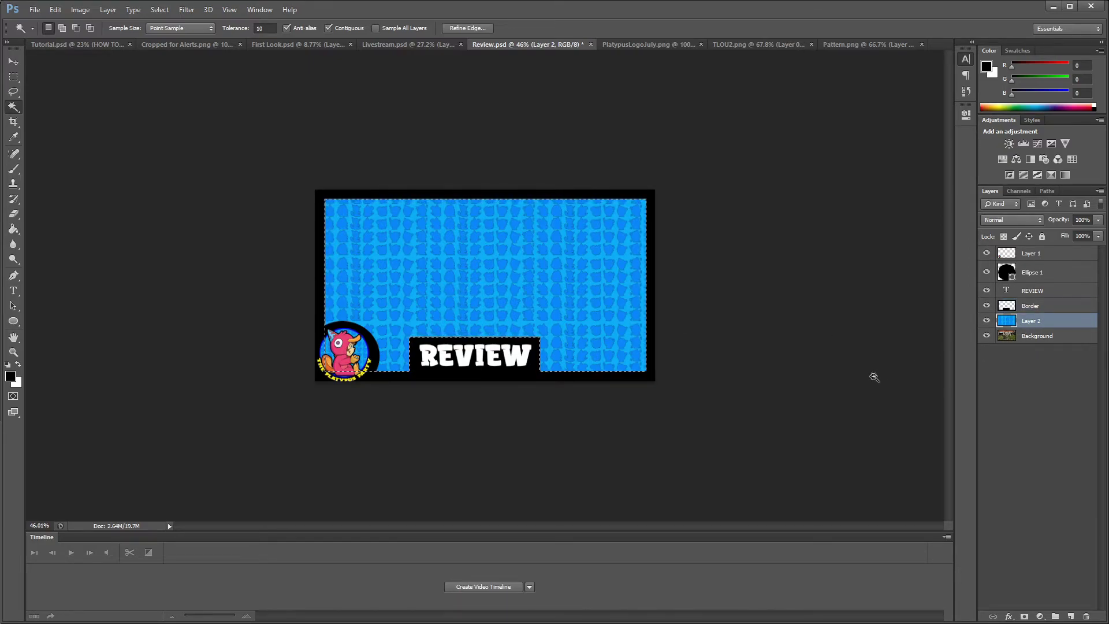
{"action": "left_click", "coordinate": [1052, 306]}
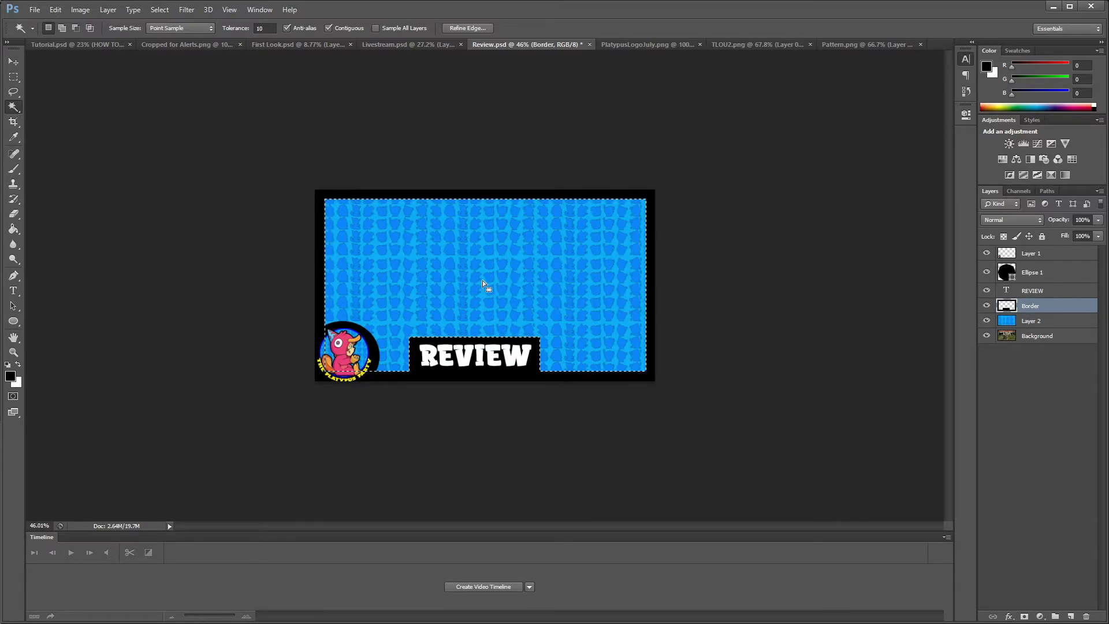
{"action": "left_click", "coordinate": [1078, 327]}
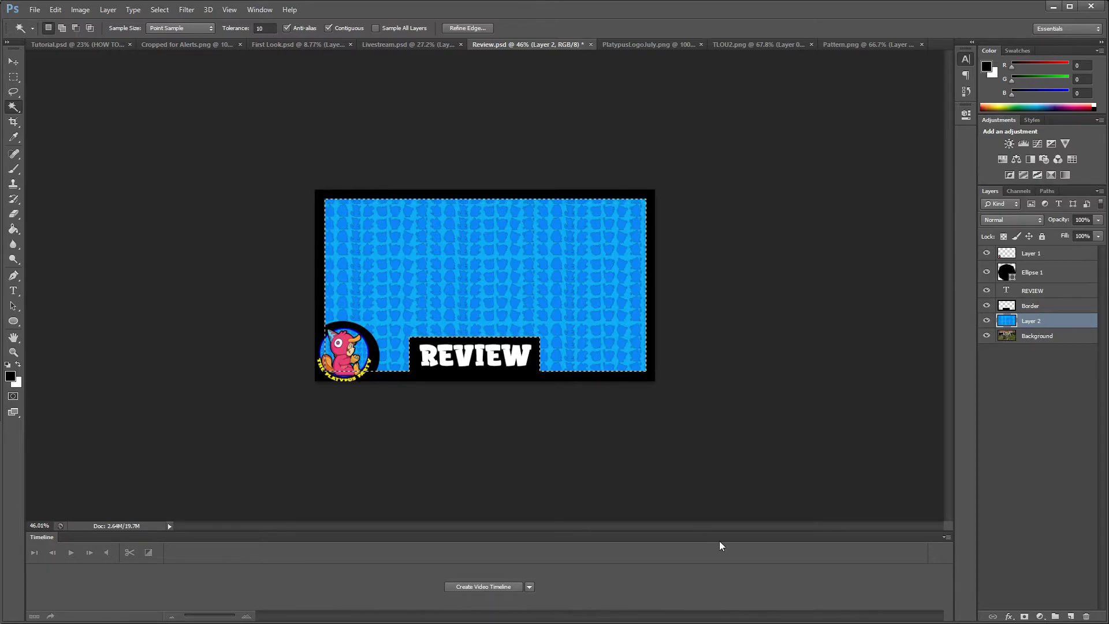
{"action": "key", "text": "Delete"}
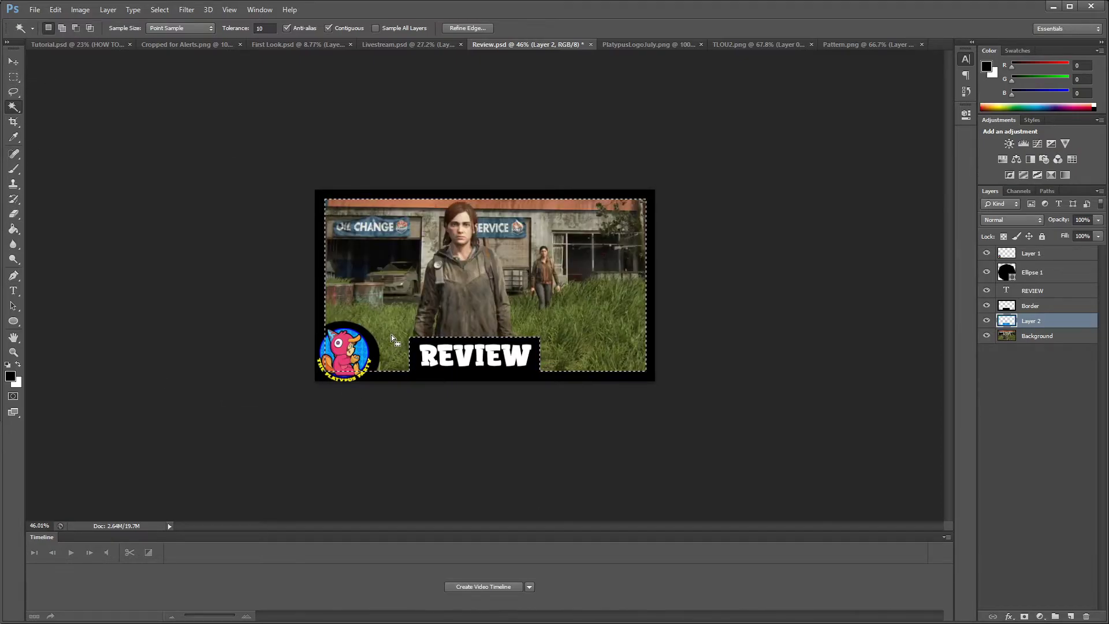
Move the trimmed pattern layer above Border, hide the black Border layer and clear the selection.
{"action": "left_click_drag", "start_coordinate": [1068, 322], "coordinate": [1067, 304]}
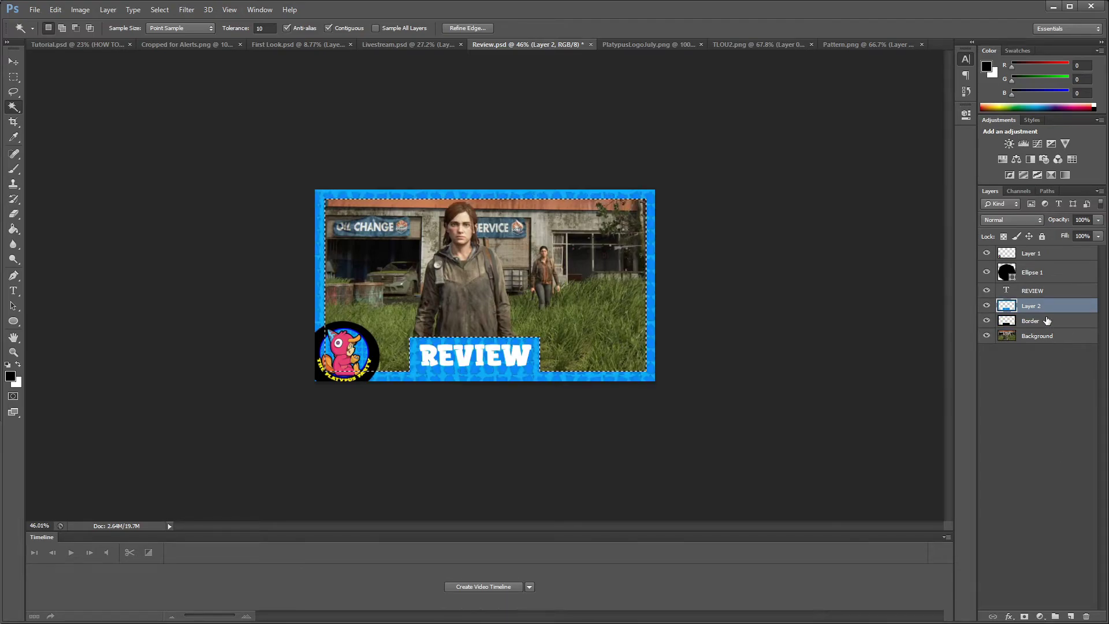
{"action": "left_click", "coordinate": [1047, 320]}
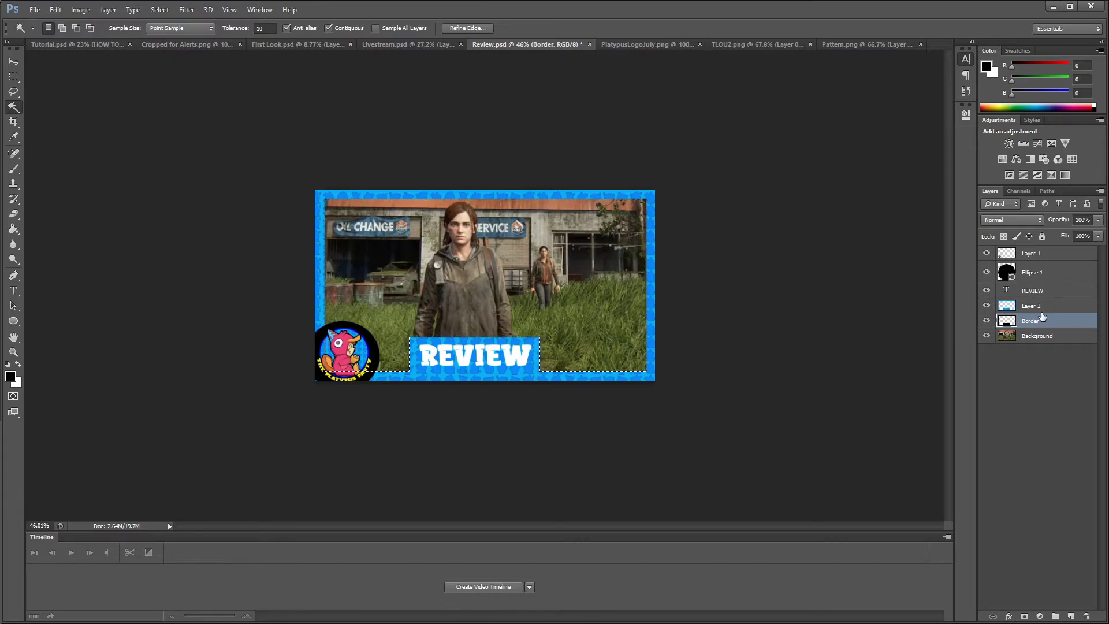
{"action": "left_click", "coordinate": [987, 322]}
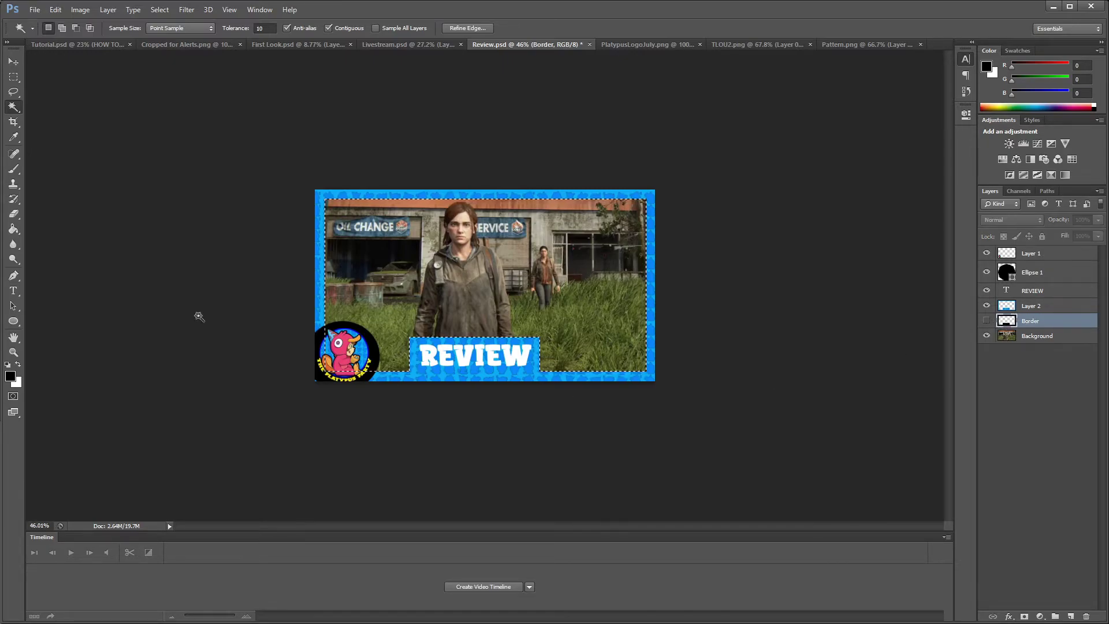
{"action": "left_click", "coordinate": [13, 76]}
{"action": "left_click", "coordinate": [222, 140]}
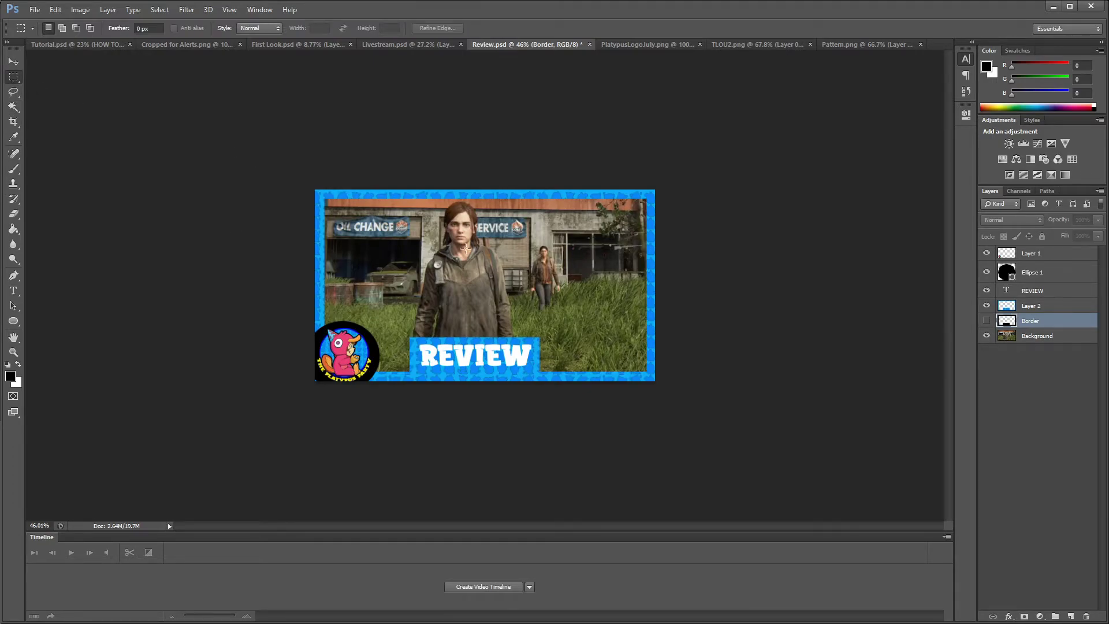
Try to reshape the black circle behind the logo with Free Transform, narrowing it to 91.04% width.
{"action": "left_click", "coordinate": [1052, 272]}
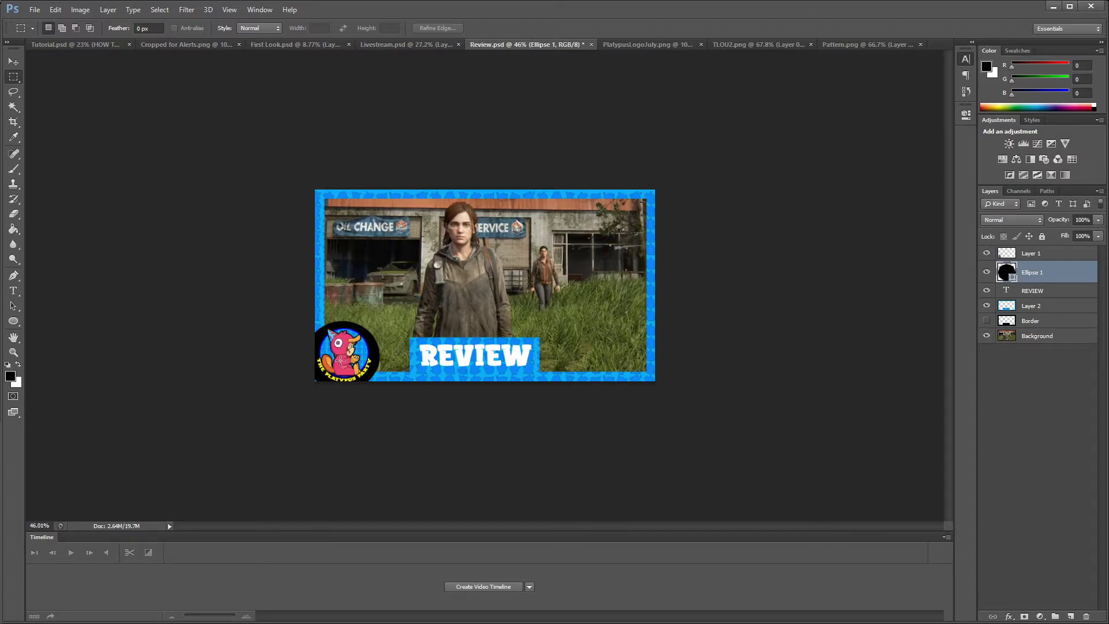
{"action": "left_click", "coordinate": [14, 61]}
{"action": "left_click_drag", "start_coordinate": [348, 350], "coordinate": [348, 356]}
{"action": "key", "text": "ctrl+z"}
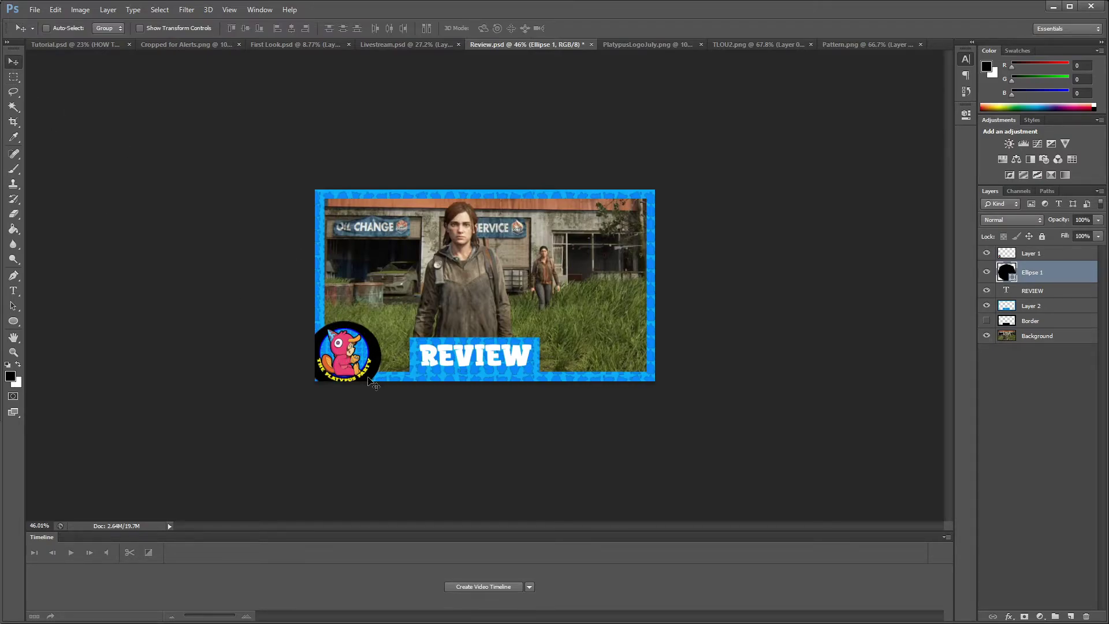
{"action": "key", "text": "ctrl+t"}
{"action": "left_click_drag", "start_coordinate": [380, 356], "coordinate": [358, 378]}
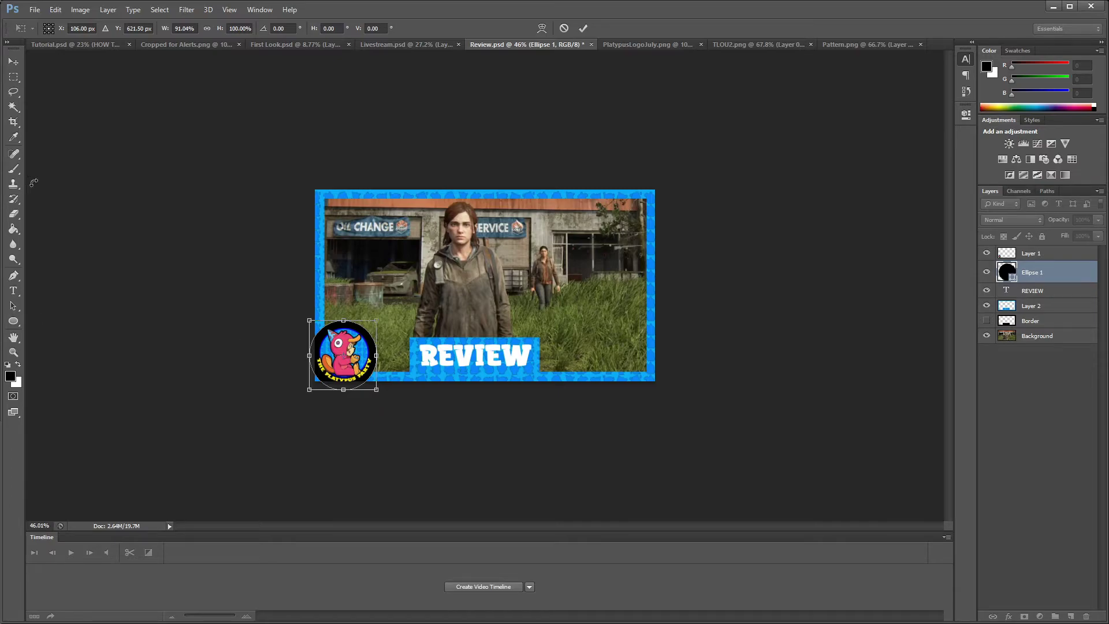
{"action": "key", "text": "Return"}
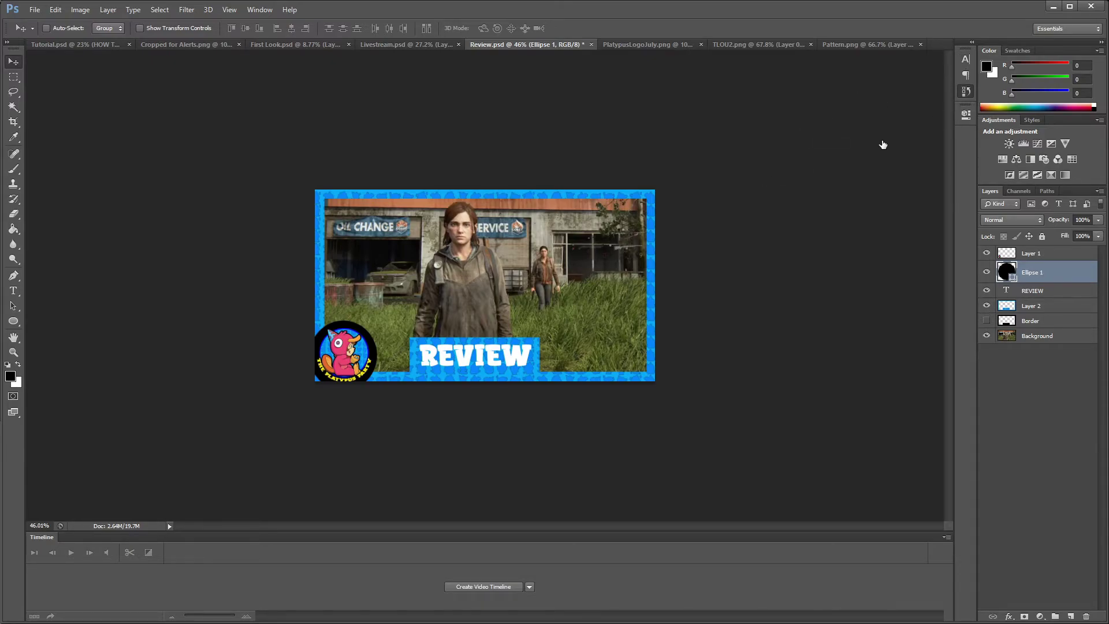
Undo the circle, layer order and pattern trimming changes, back to the full pattern layer beneath Border.
{"action": "key", "text": "alt+["}
{"action": "key", "text": "alt+["}
{"action": "key", "text": "alt+["}
{"action": "key", "text": "alt+]"}
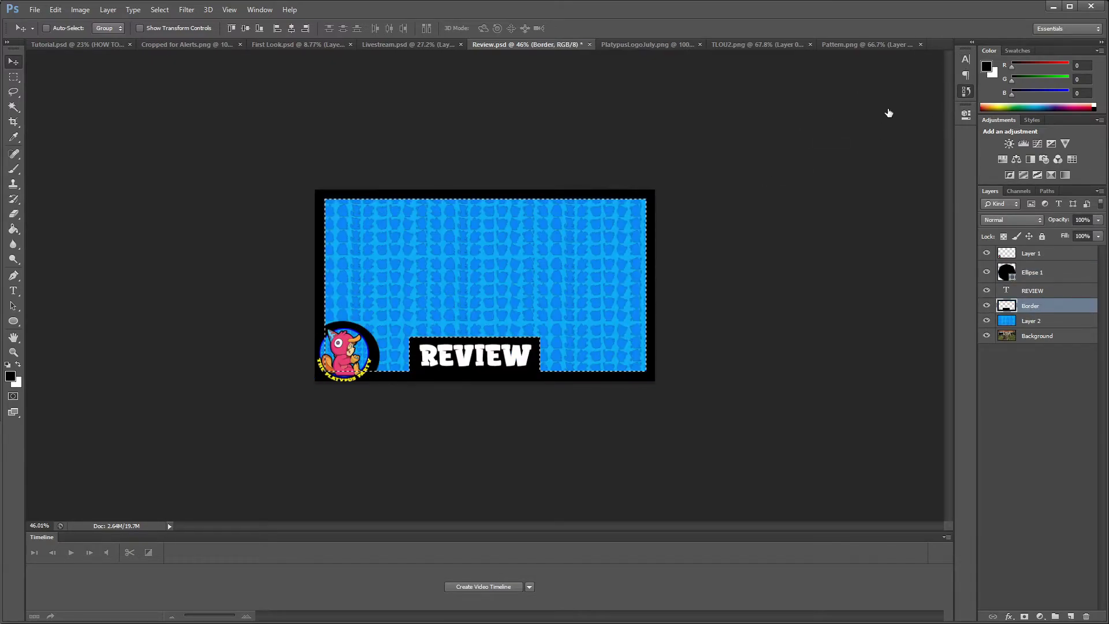
Move the Ellipse 1 layer below the REVIEW text and merge it with the Border layer.
{"action": "left_click", "coordinate": [1034, 295]}
{"action": "left_click", "coordinate": [1046, 277]}
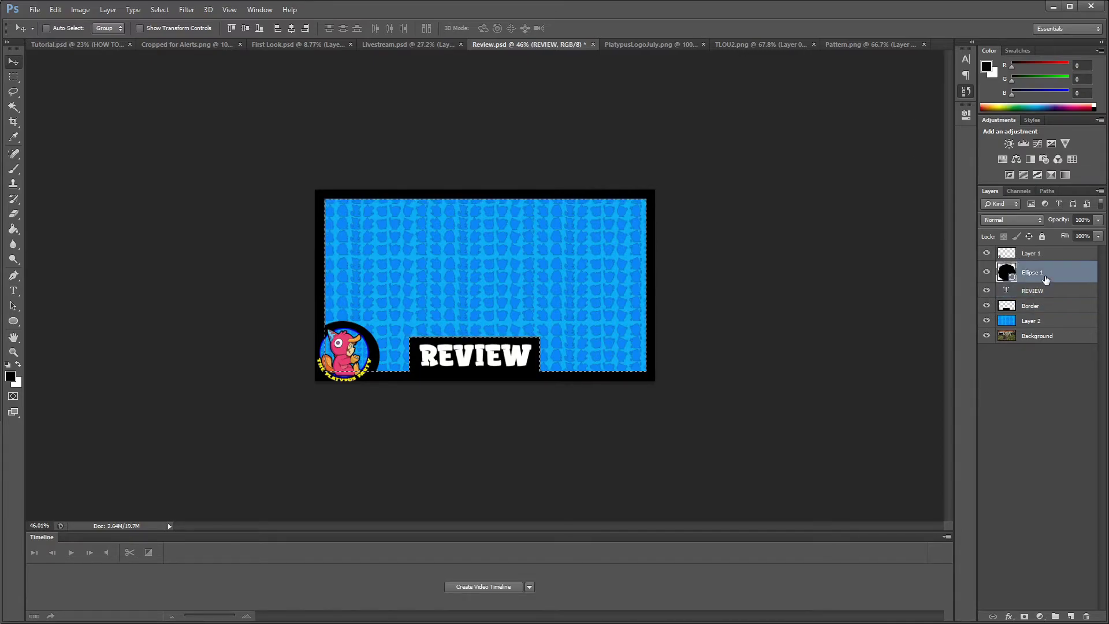
{"action": "left_click_drag", "start_coordinate": [1044, 295], "coordinate": [1043, 298]}
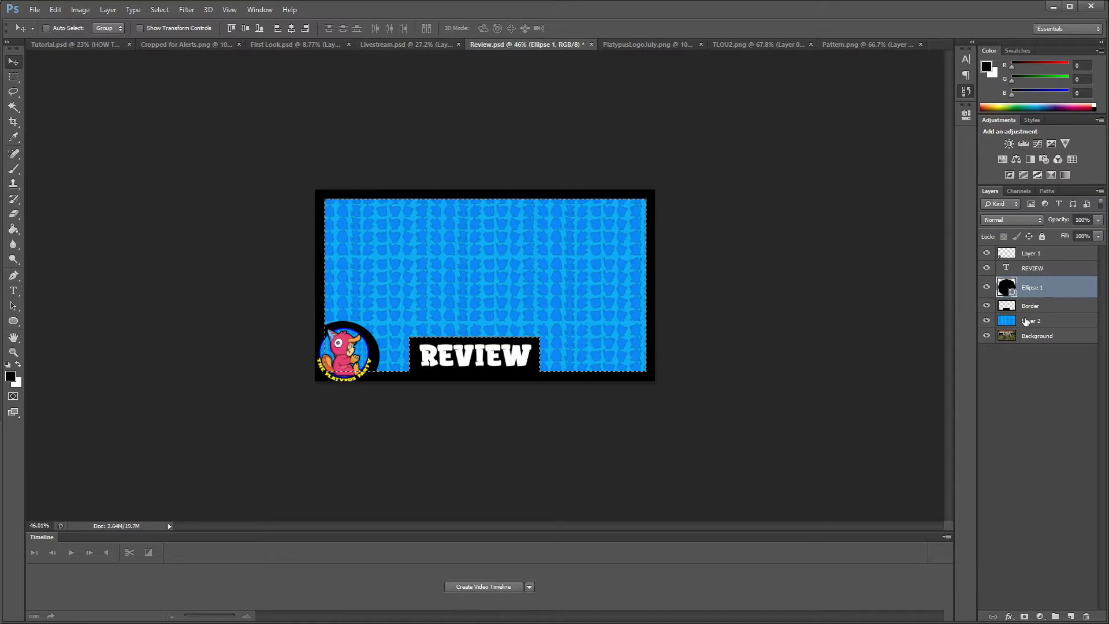
{"action": "left_click", "coordinate": [1046, 311], "text": "shift"}
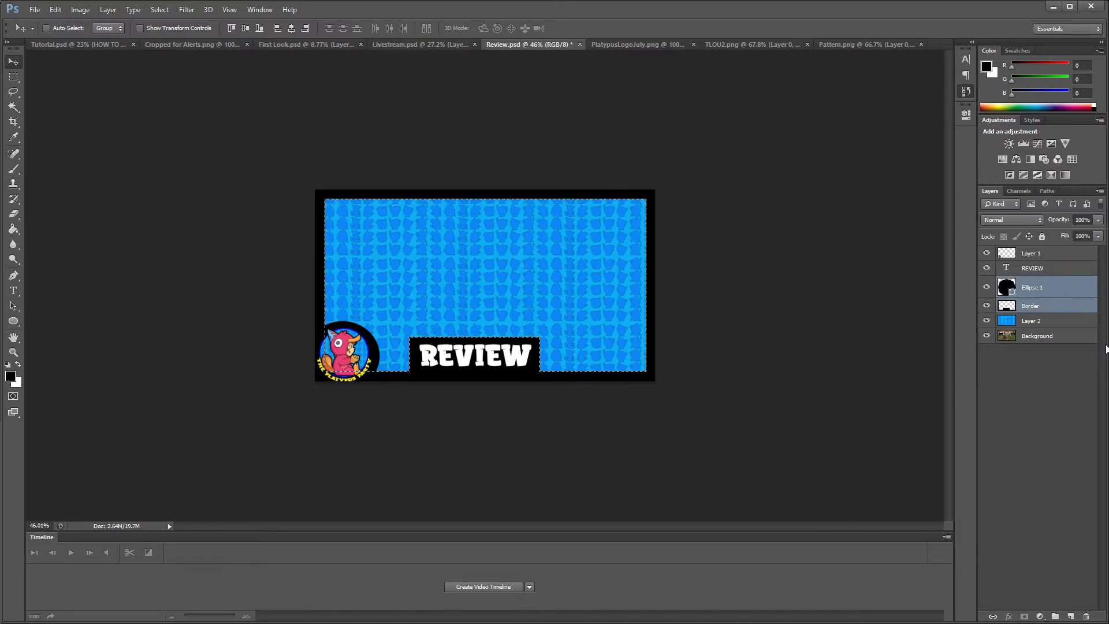
{"action": "key", "text": "ctrl+e"}
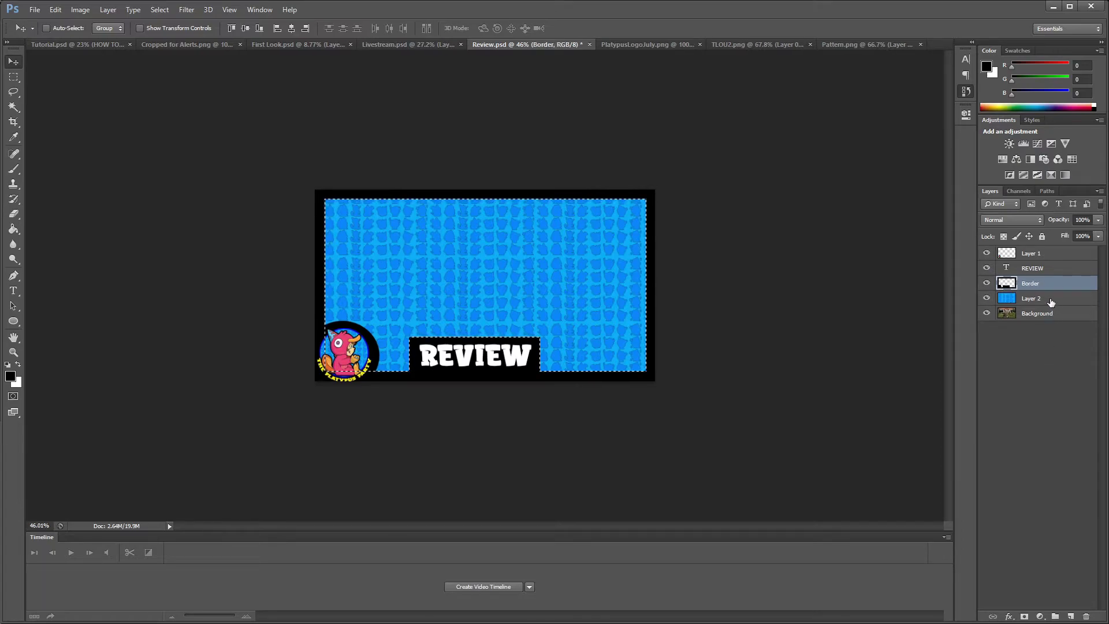
Select the open area of the merged Border with the Magic Wand and delete it from the pattern on Layer 2.
{"action": "left_click", "coordinate": [14, 107]}
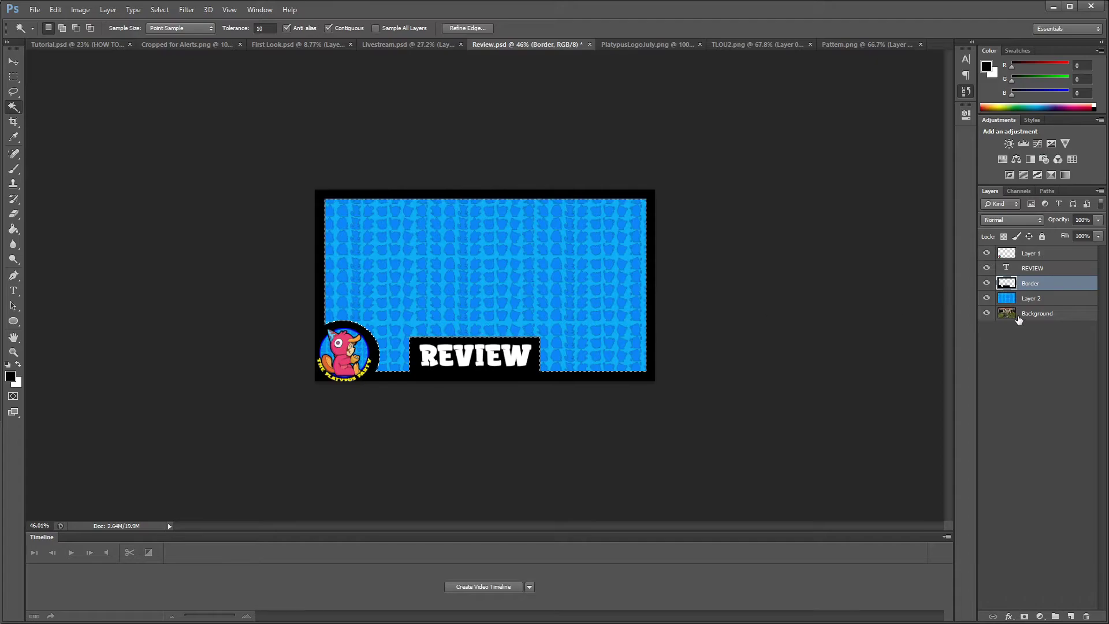
{"action": "left_click", "coordinate": [1031, 302]}
{"action": "key", "text": "Delete"}
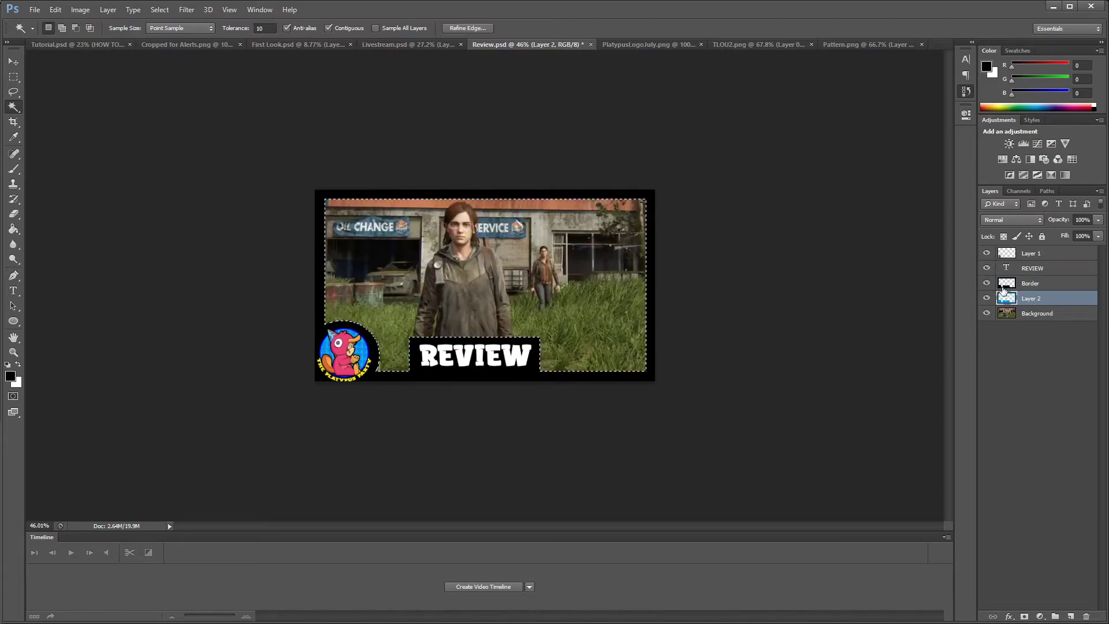
Hide the black Border layer to expose the patterned frame and clear the selection.
{"action": "left_click", "coordinate": [987, 283]}
{"action": "left_click", "coordinate": [14, 83]}
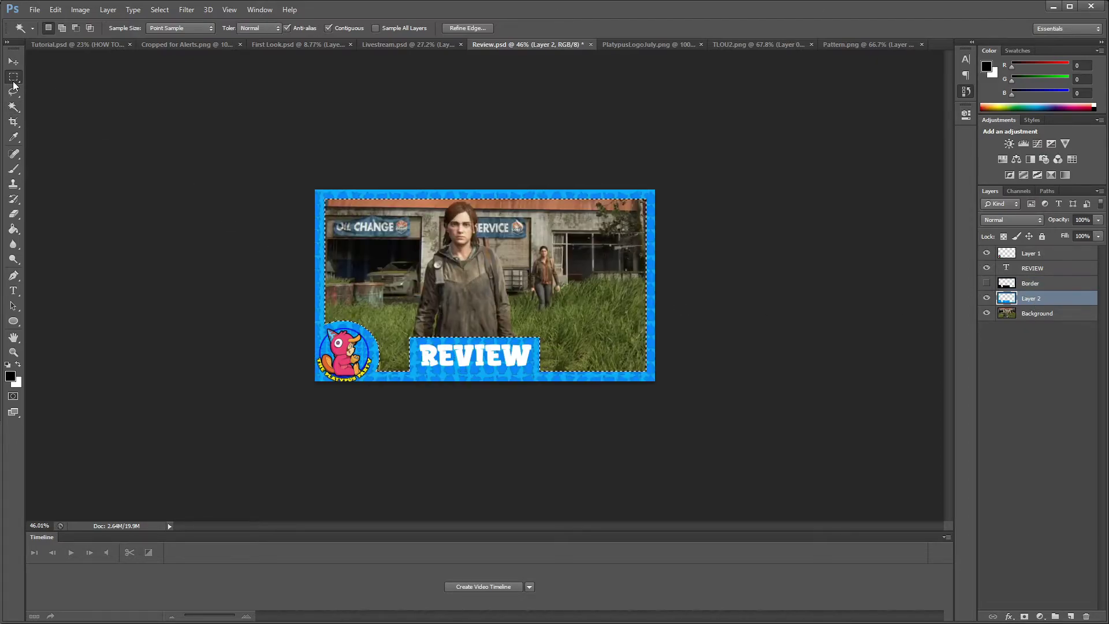
{"action": "left_click", "coordinate": [425, 281]}
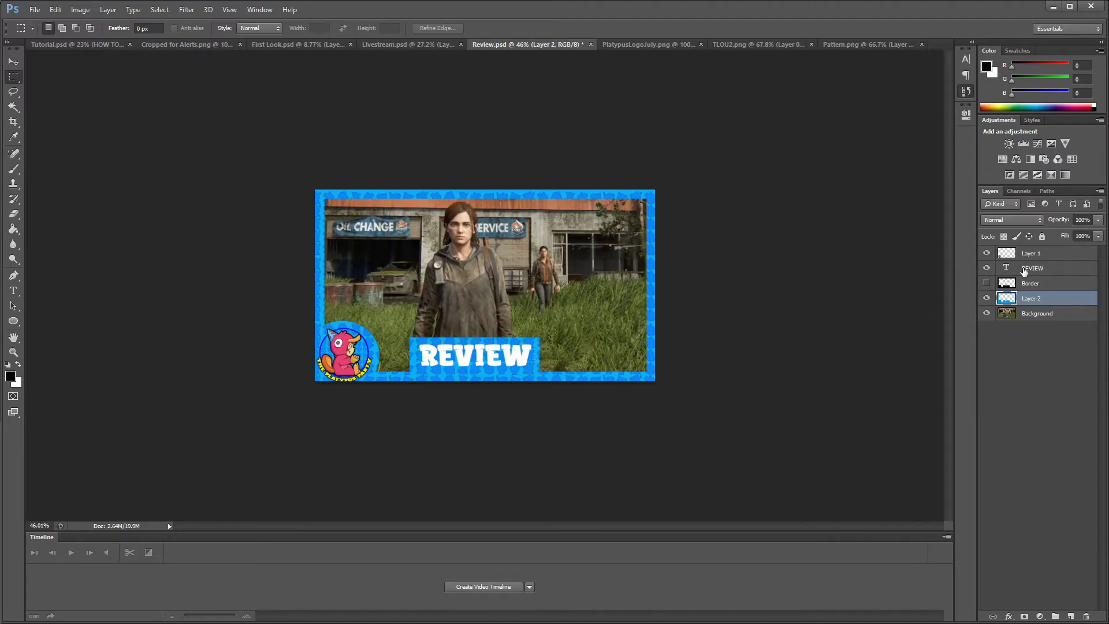
Give the REVIEW text an 8 px black outside stroke and a drop shadow with distance 23 px, spread 29% and size 5 px.
{"action": "double_click", "coordinate": [1058, 270]}
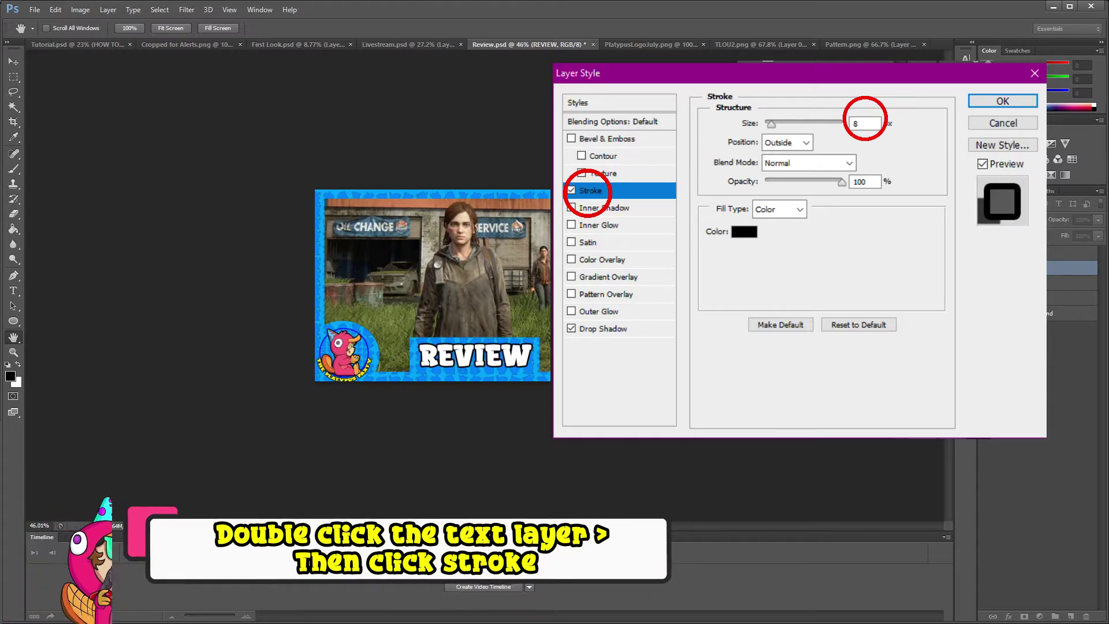
{"action": "left_click", "coordinate": [1002, 101]}
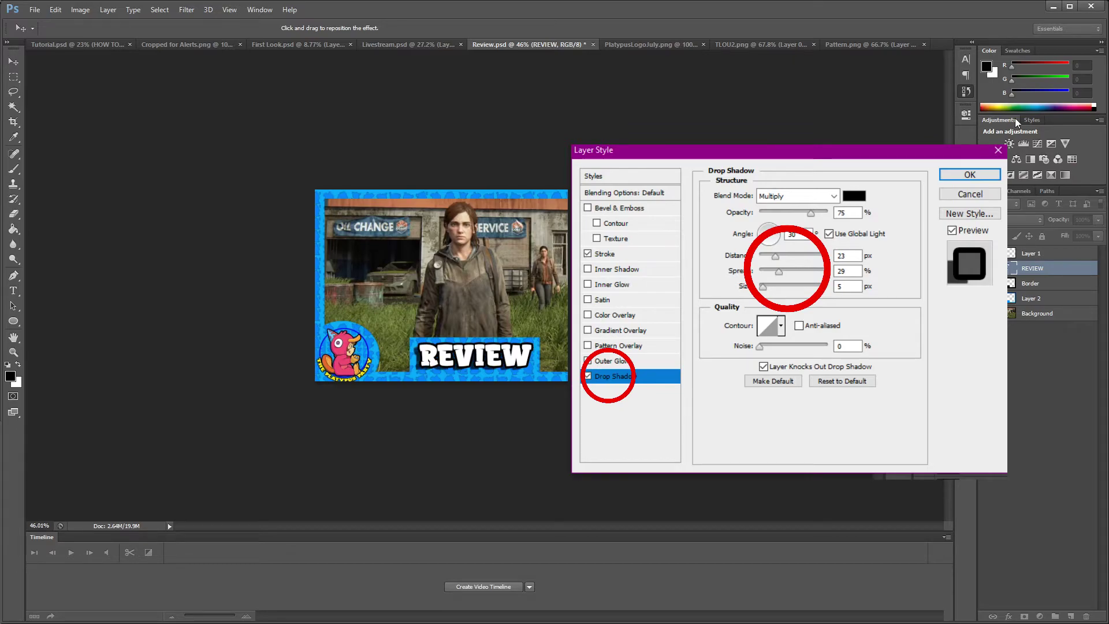
{"action": "key", "text": "Return"}
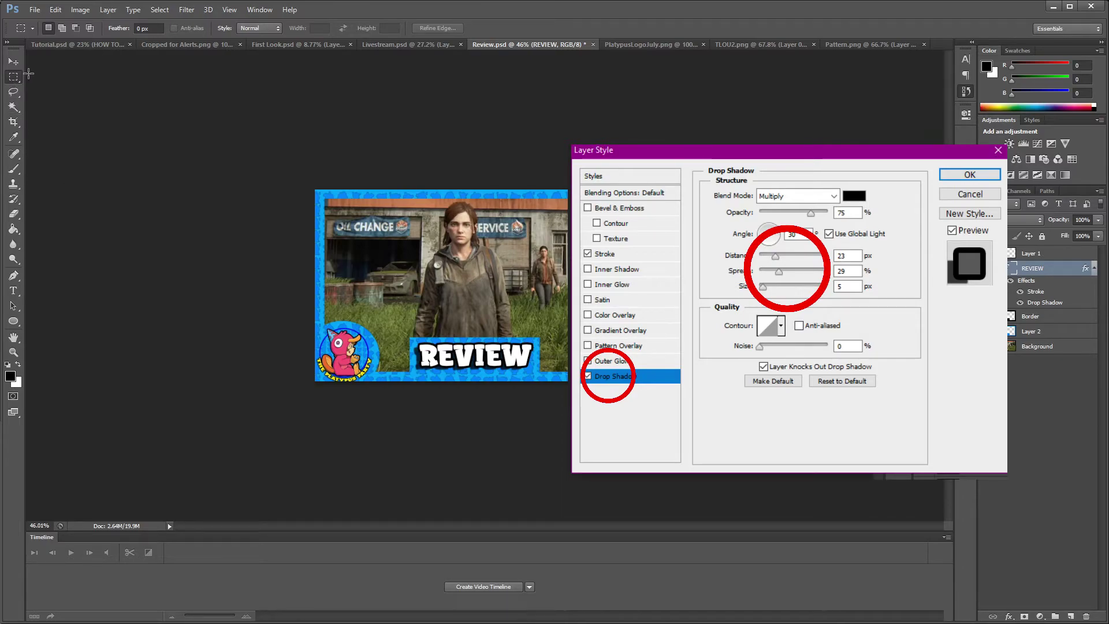
{"action": "key", "text": "Return"}
Add a yellow stroke to the patterned border on Layer 2.
{"action": "left_click", "coordinate": [1078, 339]}
{"action": "key", "text": "h"}
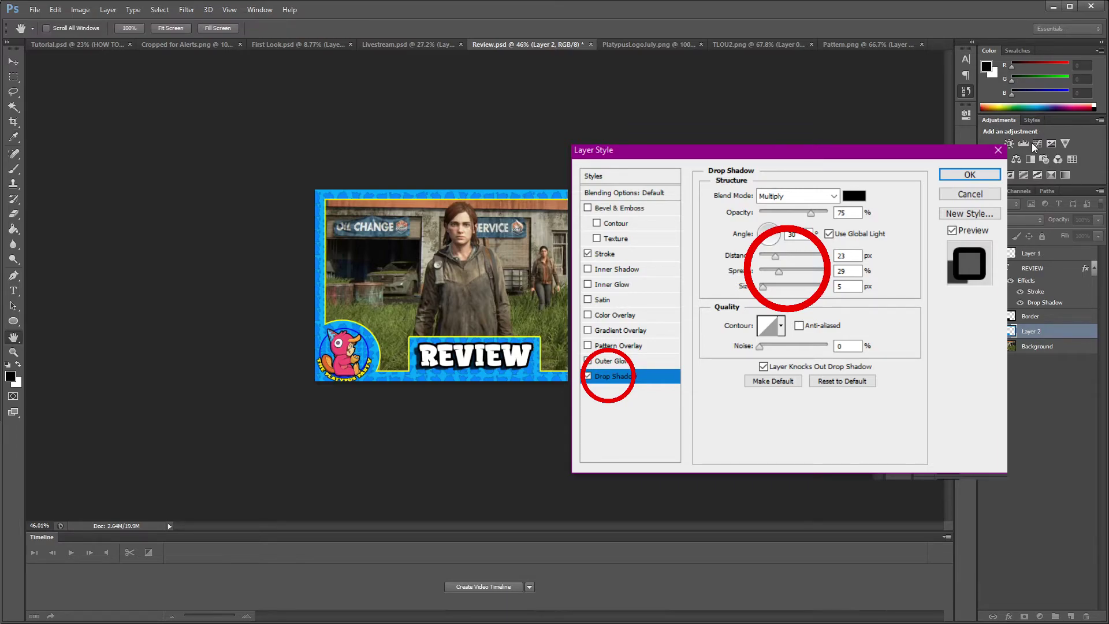
{"action": "key", "text": "Return"}
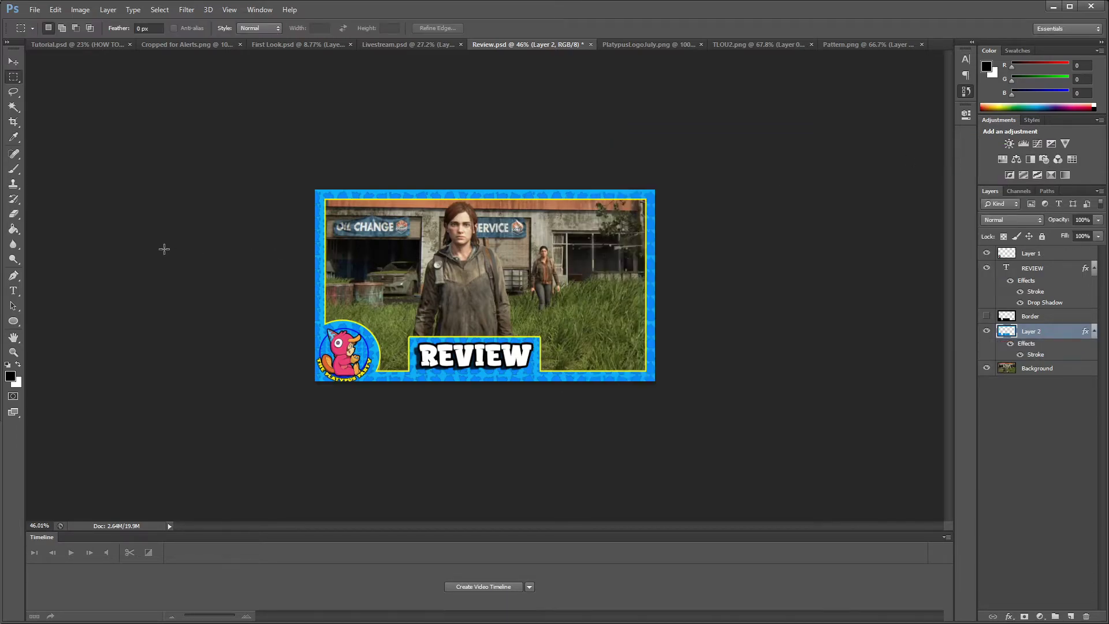
Add a two-line LOCKDOWN title at 110 pt over the screenshot, reading "TLOU2" and "PS$ REVIEW".
{"action": "left_click", "coordinate": [13, 290]}
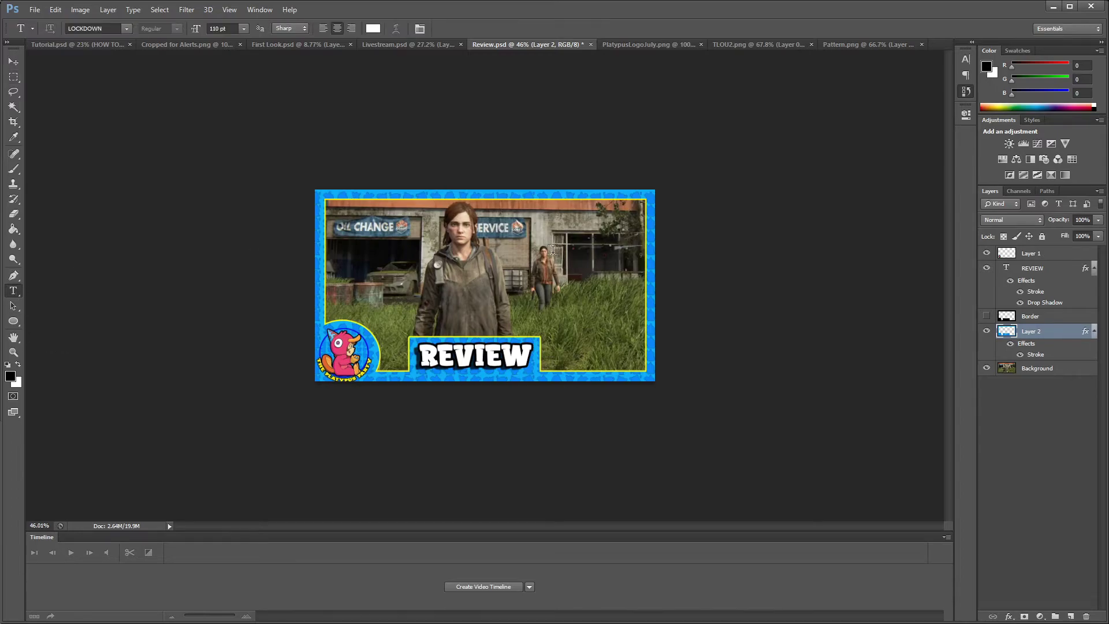
{"action": "left_click", "coordinate": [360, 249]}
{"action": "type", "text": "TLOU@"}
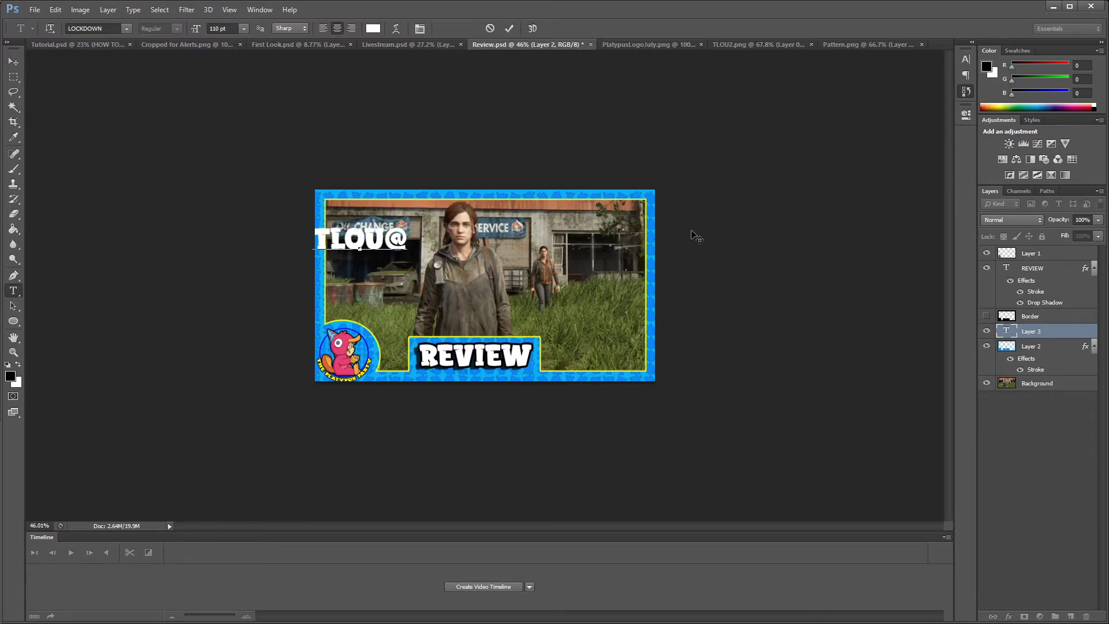
{"action": "key", "text": "BackSpace"}
{"action": "type", "text": "2"}
{"action": "key", "text": "Return"}
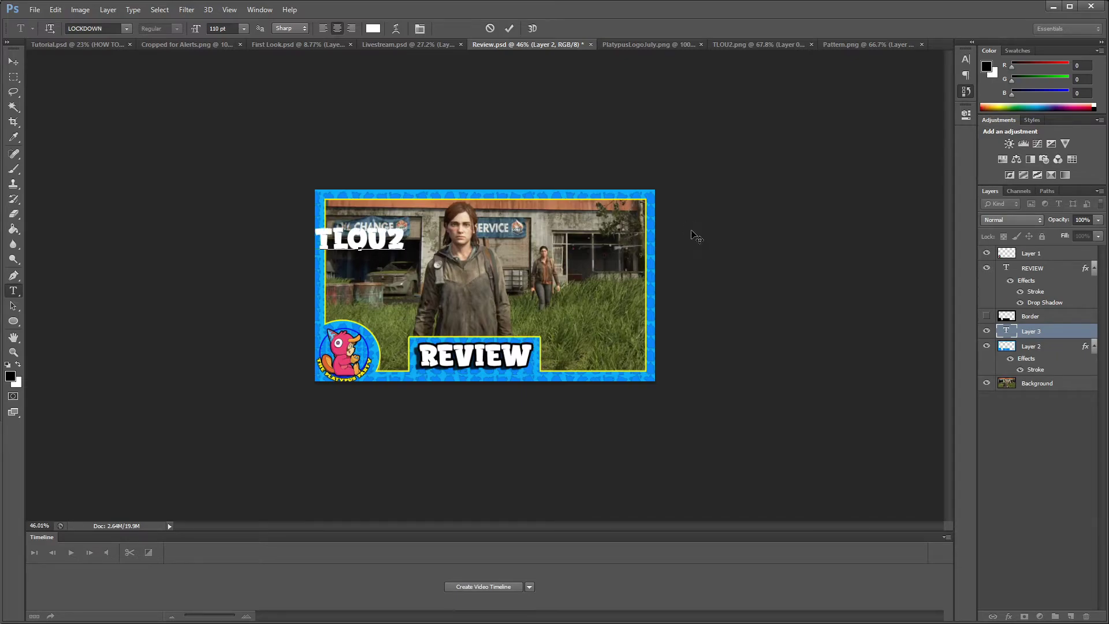
{"action": "type", "text": "PS$"}
{"action": "type", "text": " REVIEW"}
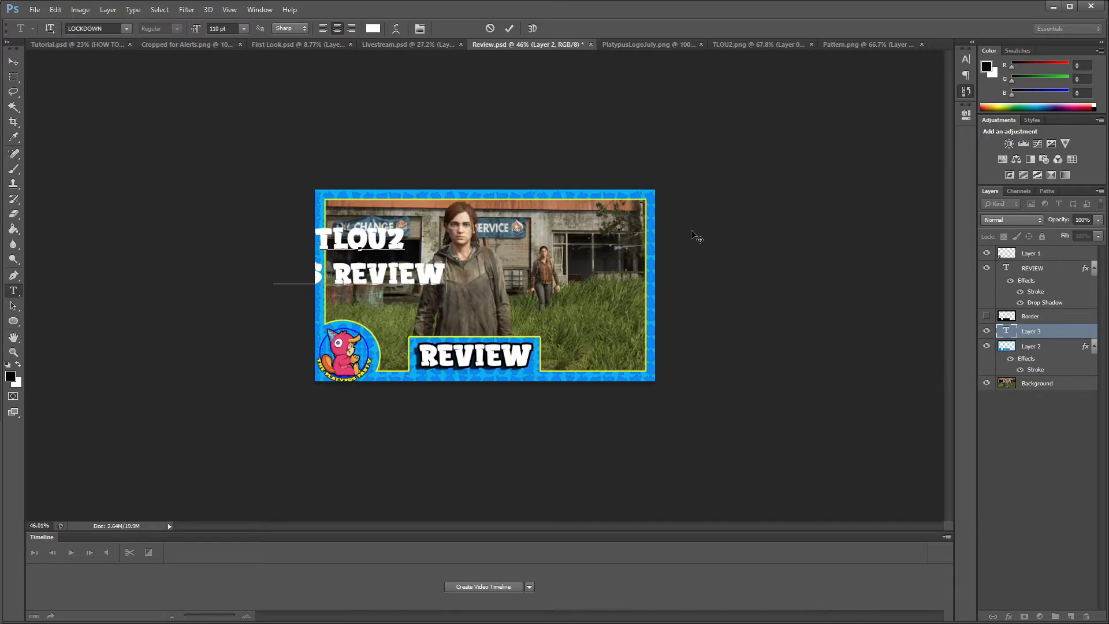
Move the title above the REVIEW label and rotate it about 13 degrees counterclockwise.
{"action": "left_click", "coordinate": [21, 63]}
{"action": "left_click_drag", "start_coordinate": [391, 274], "coordinate": [530, 304]}
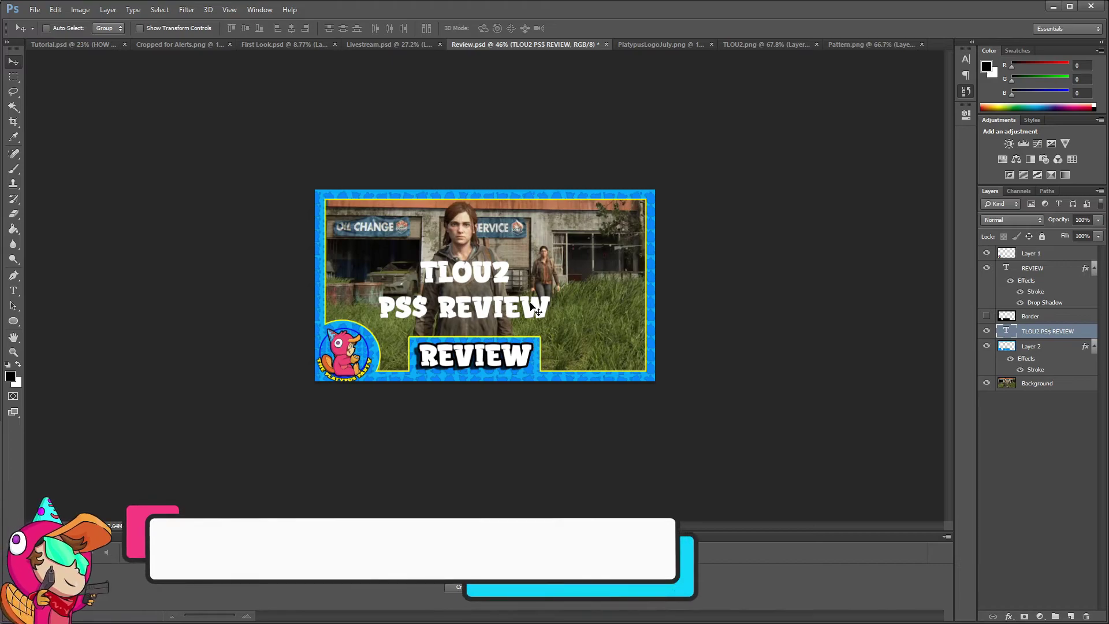
{"action": "key", "text": "ctrl+t"}
{"action": "left_click_drag", "start_coordinate": [601, 289], "coordinate": [596, 258]}
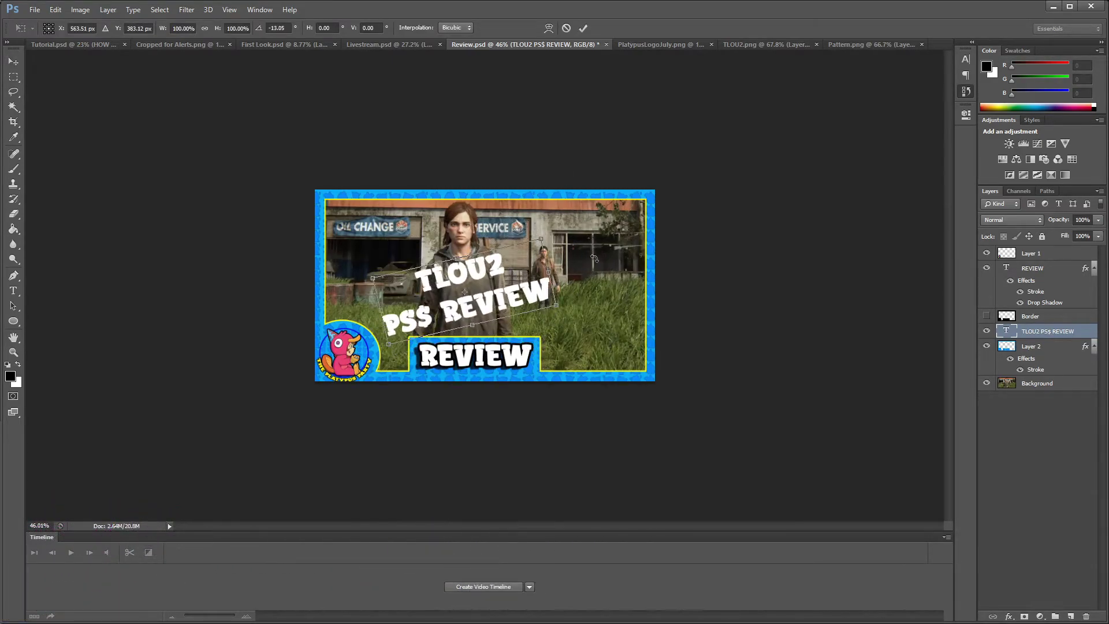
{"action": "mouse_move", "coordinate": [486, 308]}
{"action": "left_mouse_down"}
{"action": "mouse_move", "coordinate": [471, 306]}
{"action": "mouse_move", "coordinate": [487, 297]}
{"action": "left_mouse_up"}
{"action": "key", "text": "Return"}
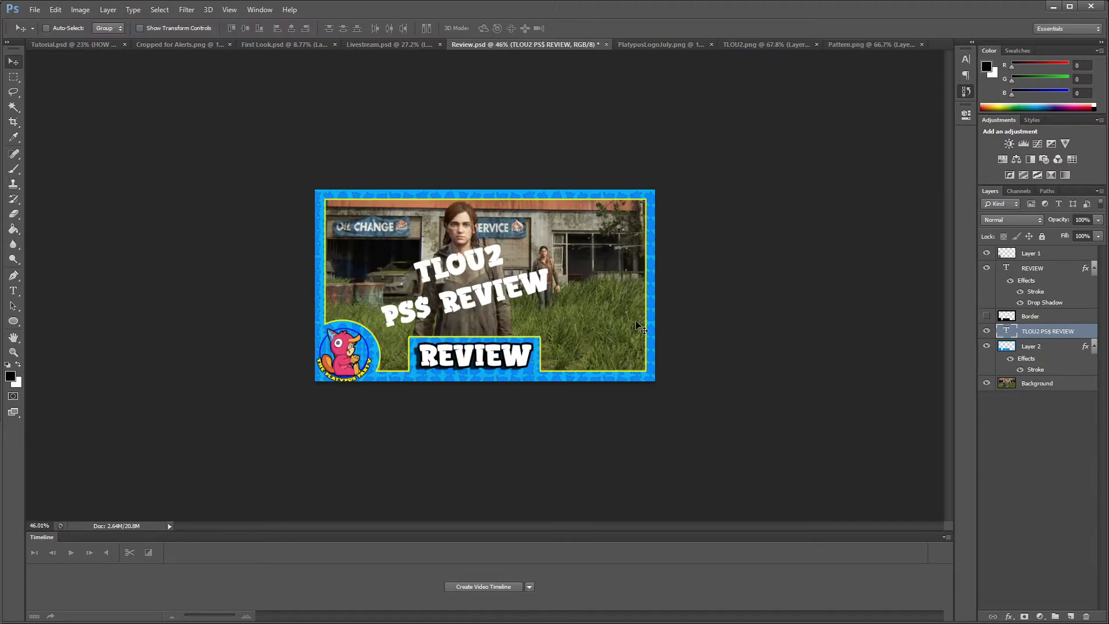
Replace the dollar sign in the title so its second line reads "PS4 REVIEW".
{"action": "key", "text": "t"}
{"action": "left_click_drag", "start_coordinate": [418, 304], "coordinate": [432, 301]}
{"action": "type", "text": "4"}
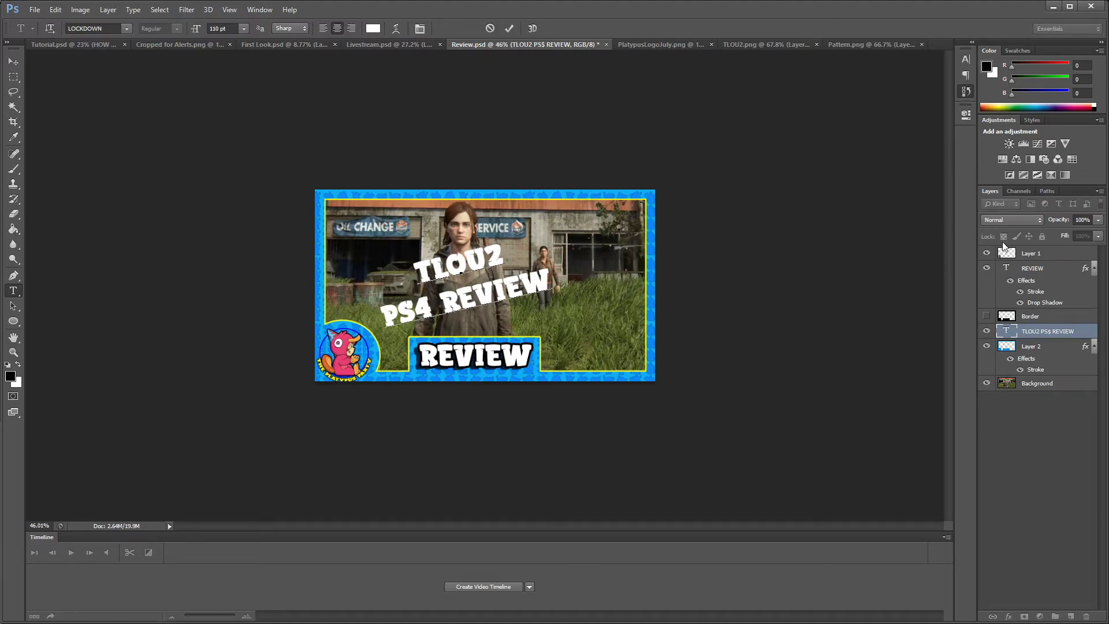
{"action": "left_click", "coordinate": [1069, 255]}
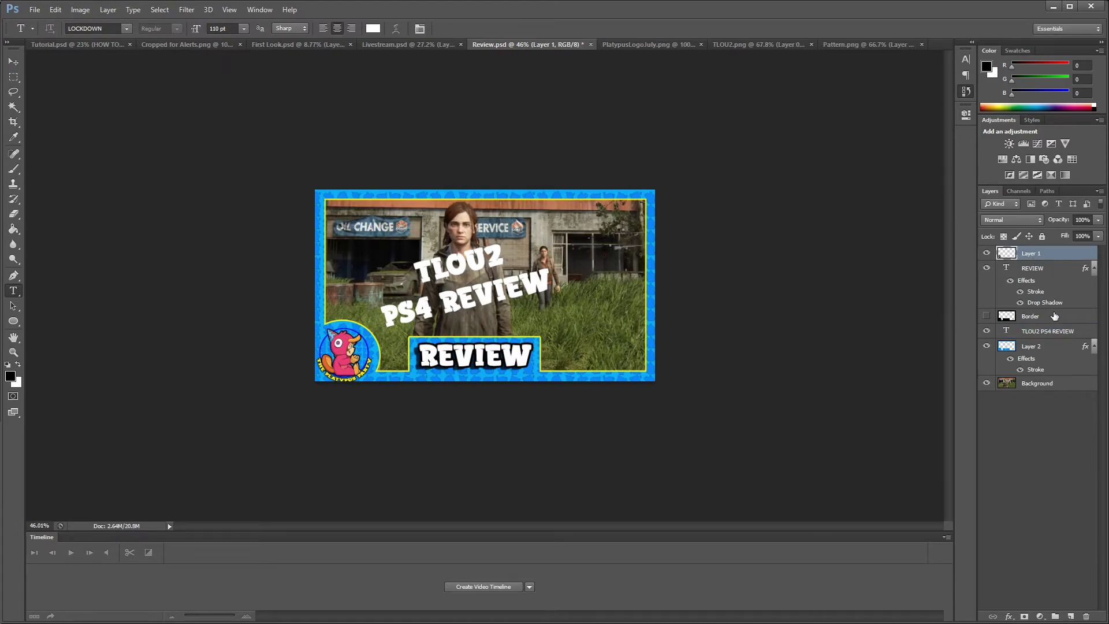
Give the TLOU2 PS4 REVIEW title an 8 px black outside stroke.
{"action": "double_click", "coordinate": [1057, 332]}
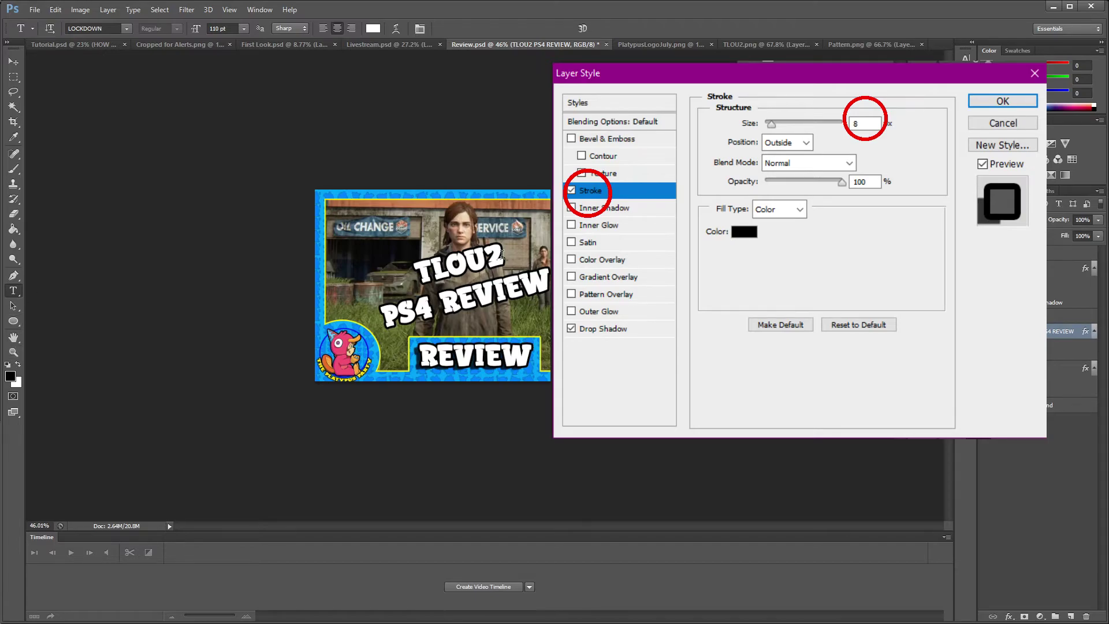
{"action": "key", "text": "Return"}
Color the word TLOU2 yellow and the title's word REVIEW red.
{"action": "double_click", "coordinate": [470, 256]}
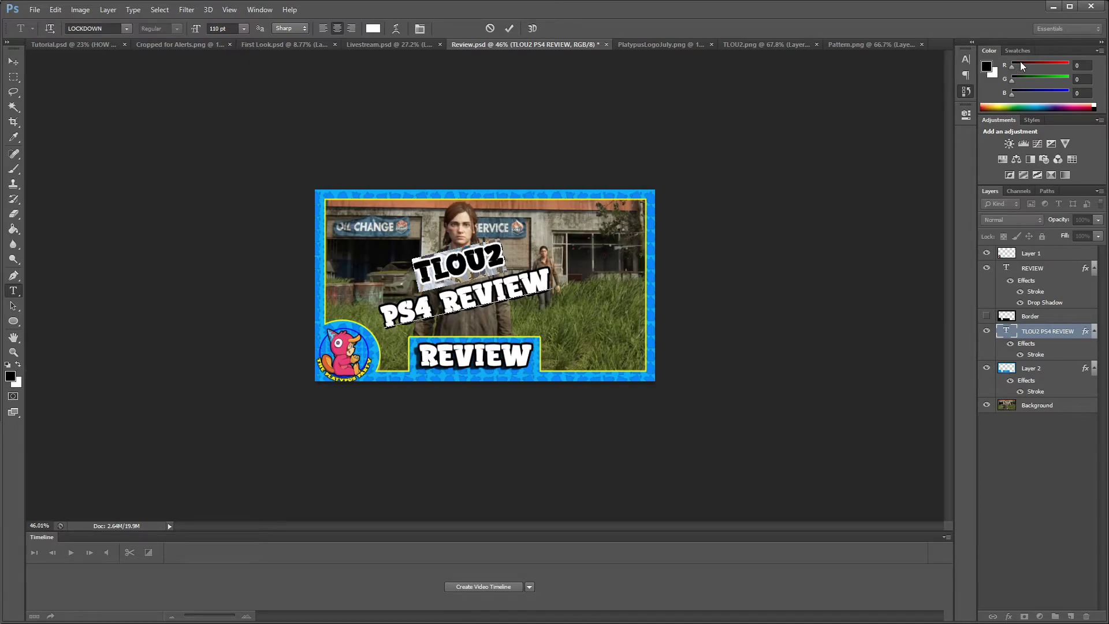
{"action": "left_click", "coordinate": [996, 107]}
{"action": "left_click", "coordinate": [506, 273]}
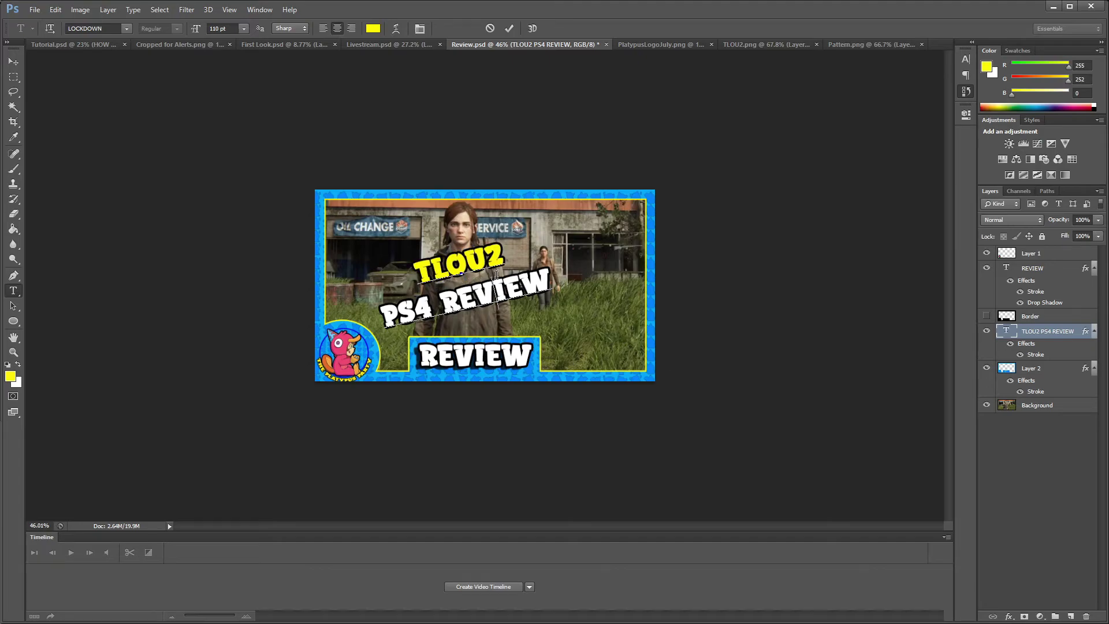
{"action": "double_click", "coordinate": [449, 309]}
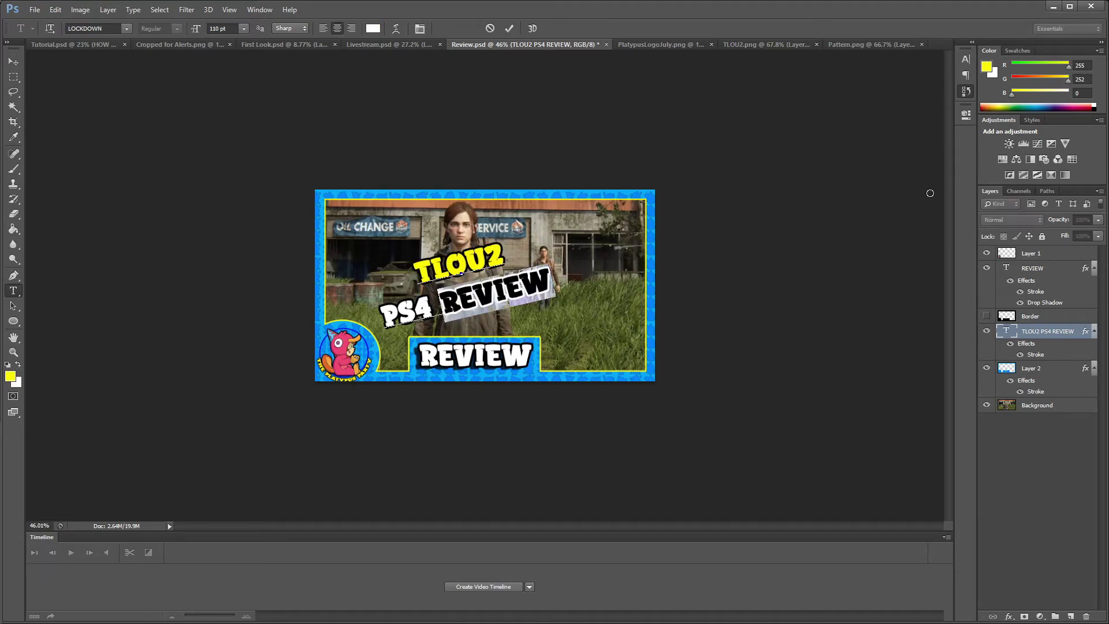
{"action": "left_click", "coordinate": [1091, 107]}
Rotate the title clockwise to a shallower upward tilt and shift it slightly toward the logo side.
{"action": "left_click", "coordinate": [10, 62]}
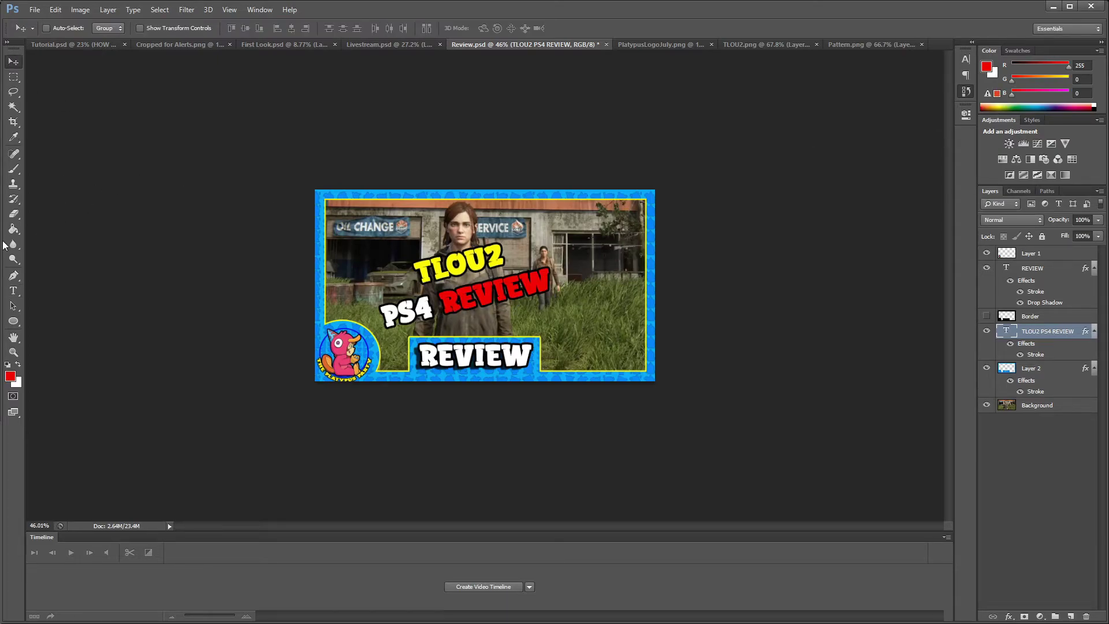
{"action": "key", "text": "ctrl+t"}
{"action": "left_click_drag", "start_coordinate": [369, 333], "coordinate": [436, 292]}
{"action": "key", "text": "Return"}
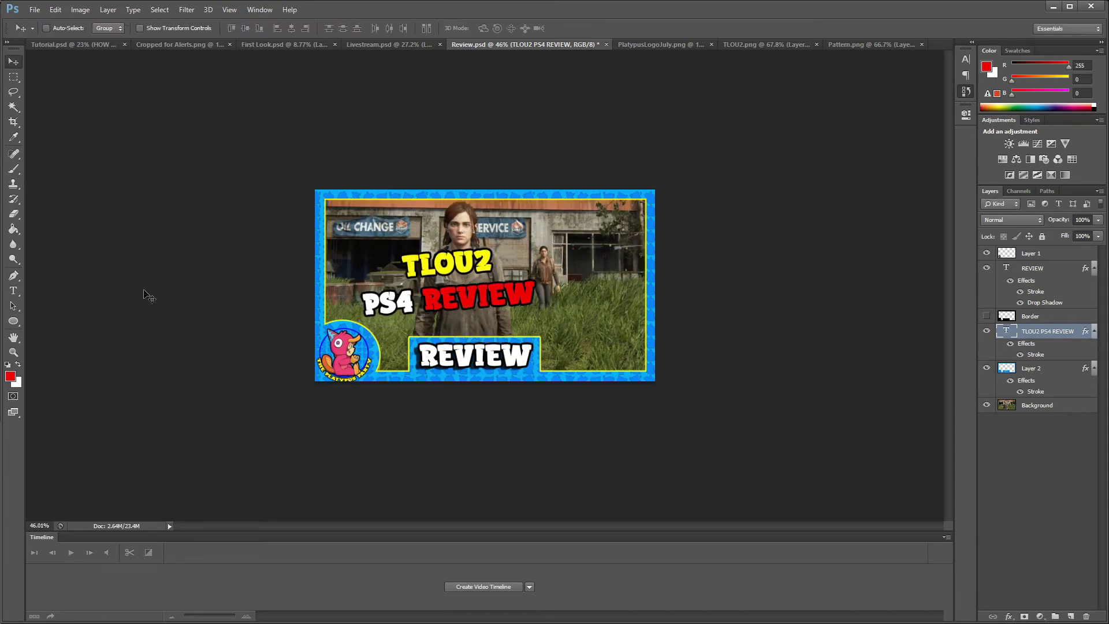
Enlarge all of the title text to 150 pt and move it clear of the corner logo.
{"action": "left_click", "coordinate": [13, 290]}
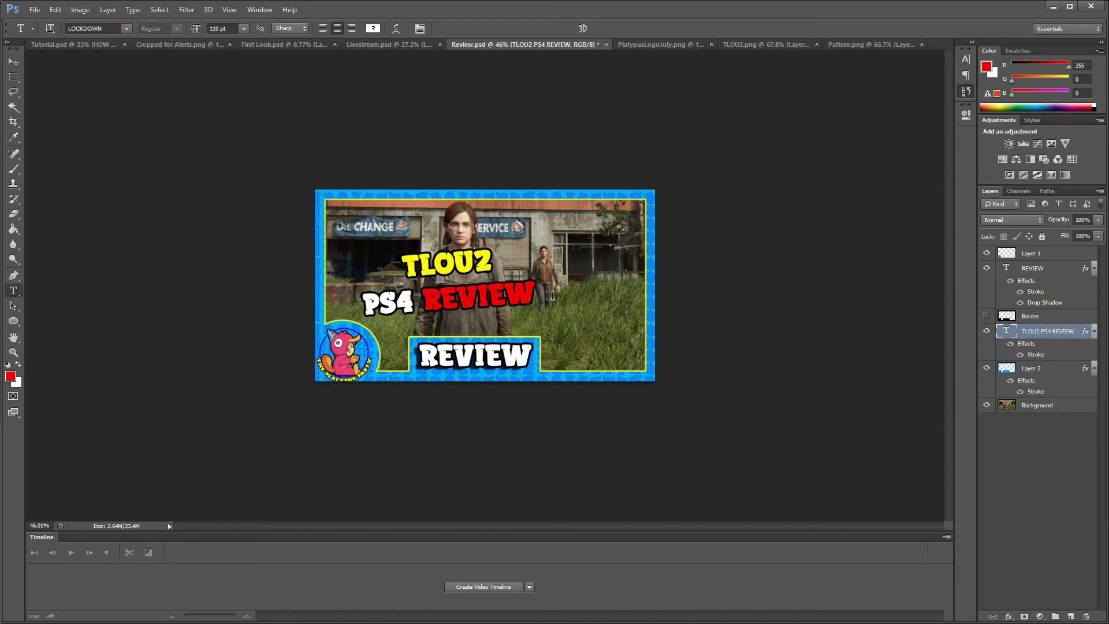
{"action": "left_click", "coordinate": [532, 289]}
{"action": "key", "text": "ctrl+a"}
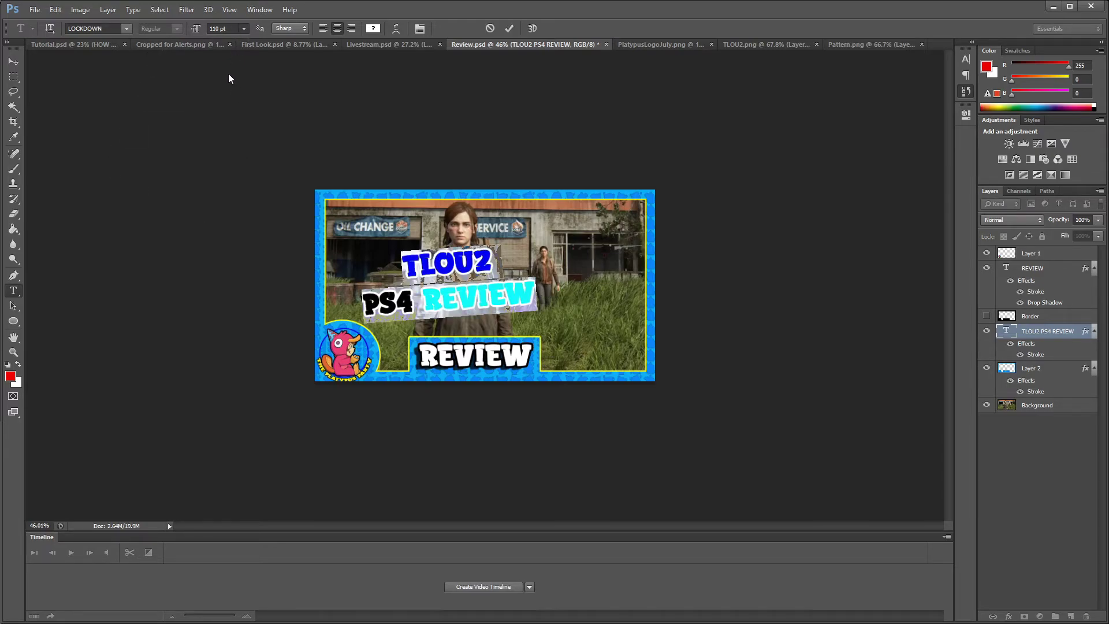
{"action": "left_click", "coordinate": [220, 29]}
{"action": "type", "text": "150"}
{"action": "key", "text": "Return"}
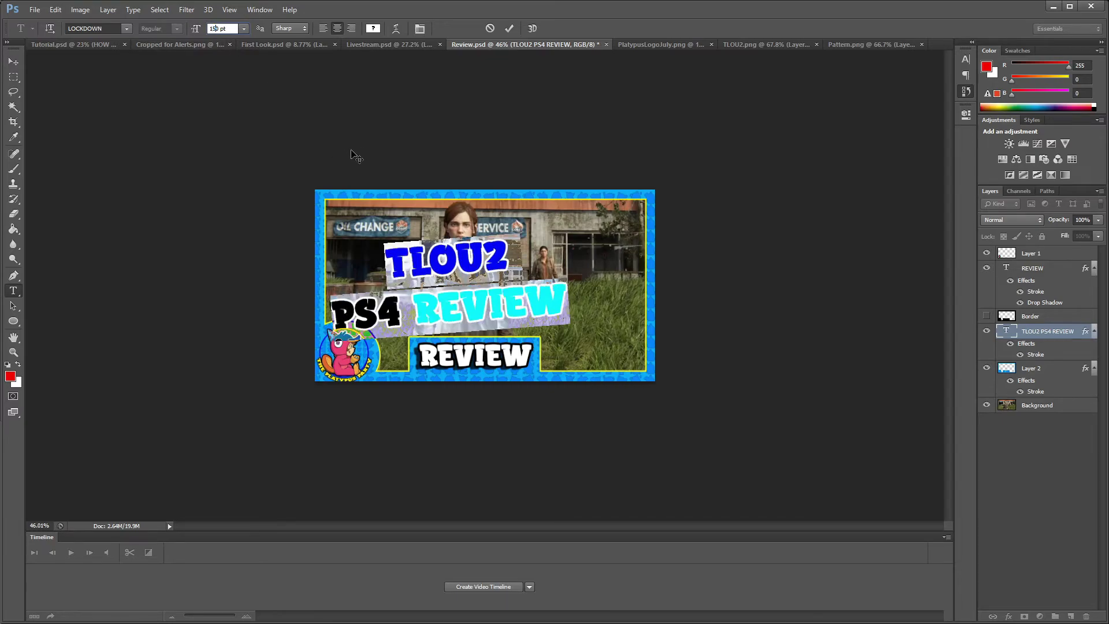
{"action": "left_click", "coordinate": [14, 62]}
{"action": "left_click_drag", "start_coordinate": [502, 306], "coordinate": [535, 303]}
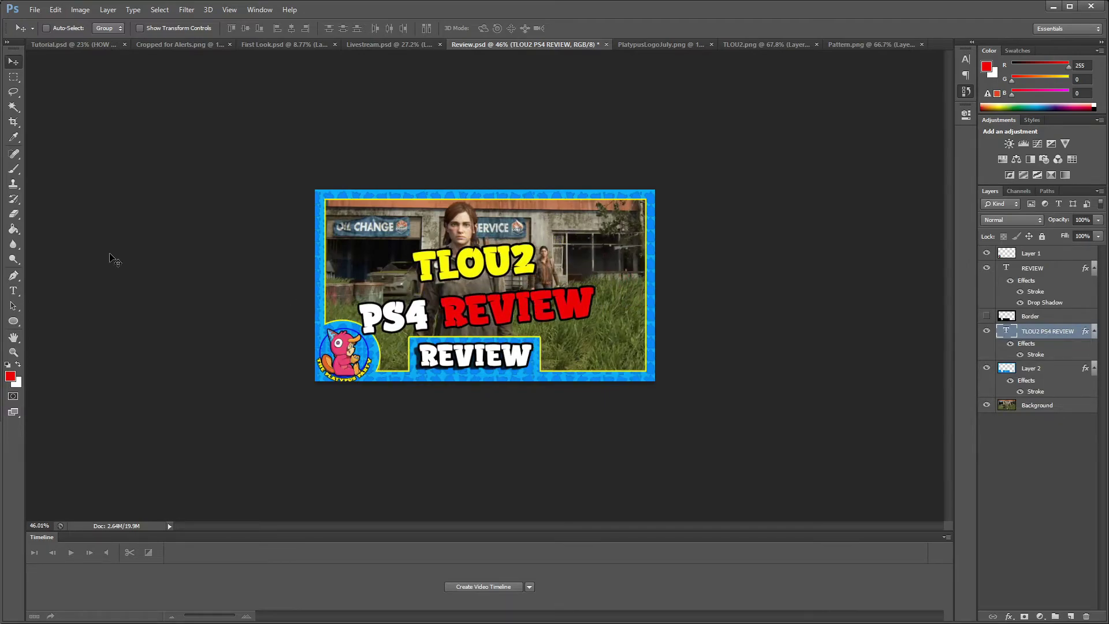
Reduce all of the title text to 120 pt and center it above the REVIEW label.
{"action": "left_click", "coordinate": [13, 290]}
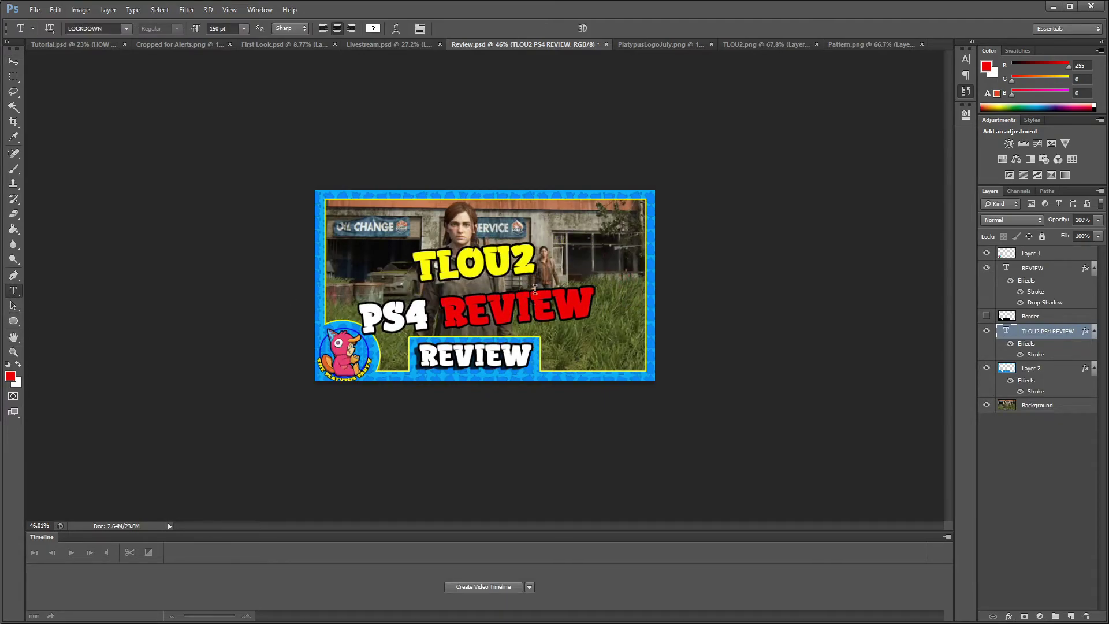
{"action": "left_click", "coordinate": [595, 298]}
{"action": "key", "text": "ctrl+a"}
{"action": "double_click", "coordinate": [216, 28]}
{"action": "type", "text": "130"}
{"action": "key", "text": "Return"}
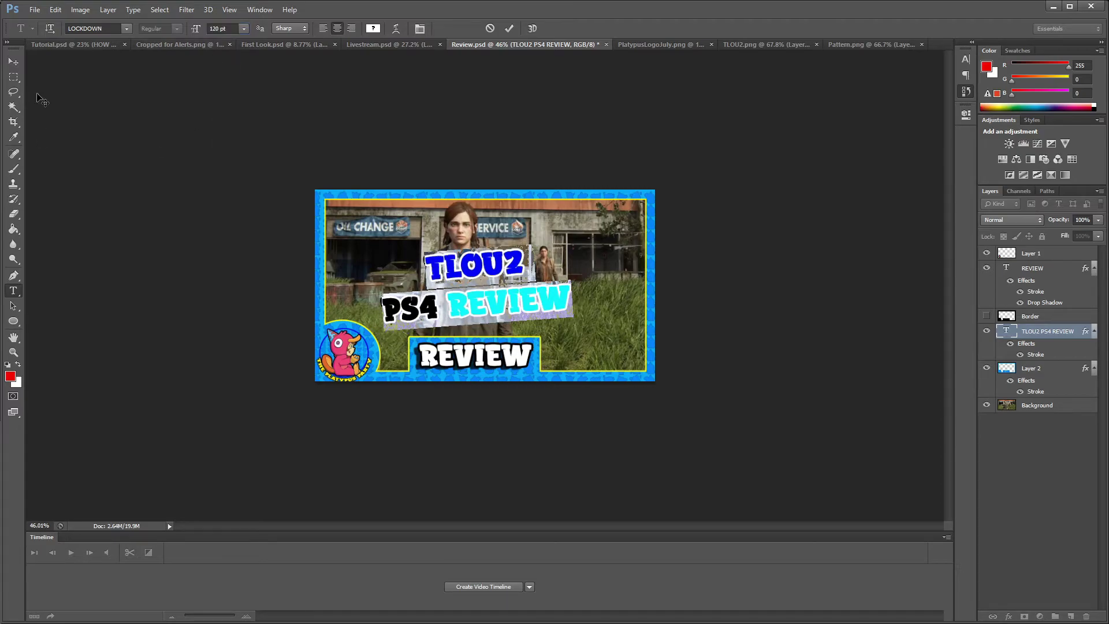
{"action": "left_click", "coordinate": [11, 62]}
{"action": "left_click_drag", "start_coordinate": [474, 292], "coordinate": [466, 297]}
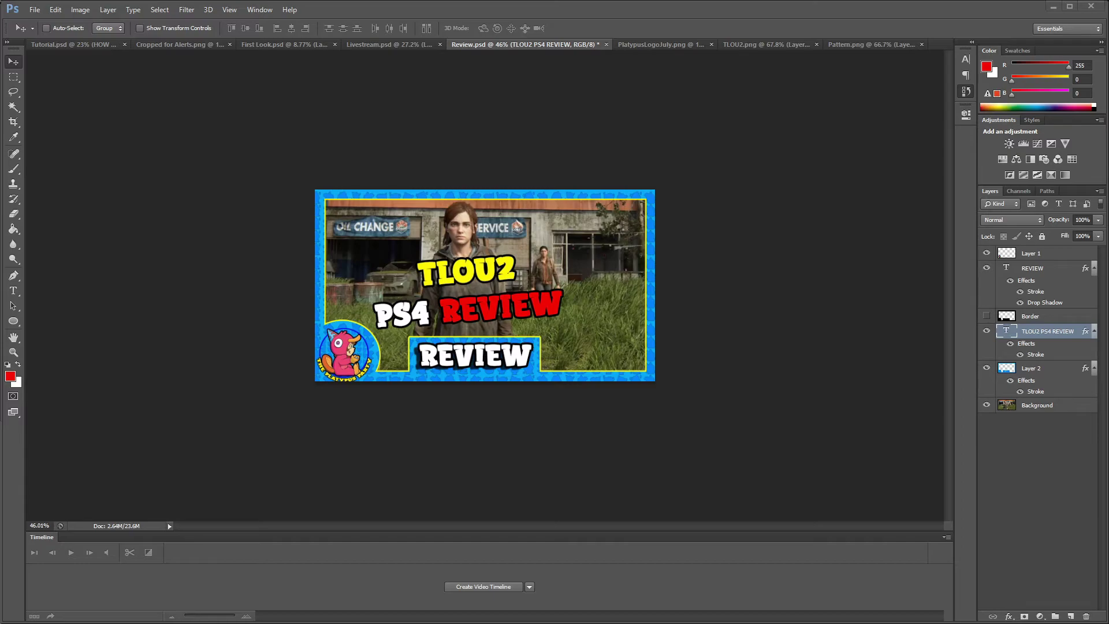
Select and copy the whole Jesse_Seattle_Profile.png image, and close Pattern.png.
{"action": "key", "text": "m"}
{"action": "key", "text": "ctrl+a"}
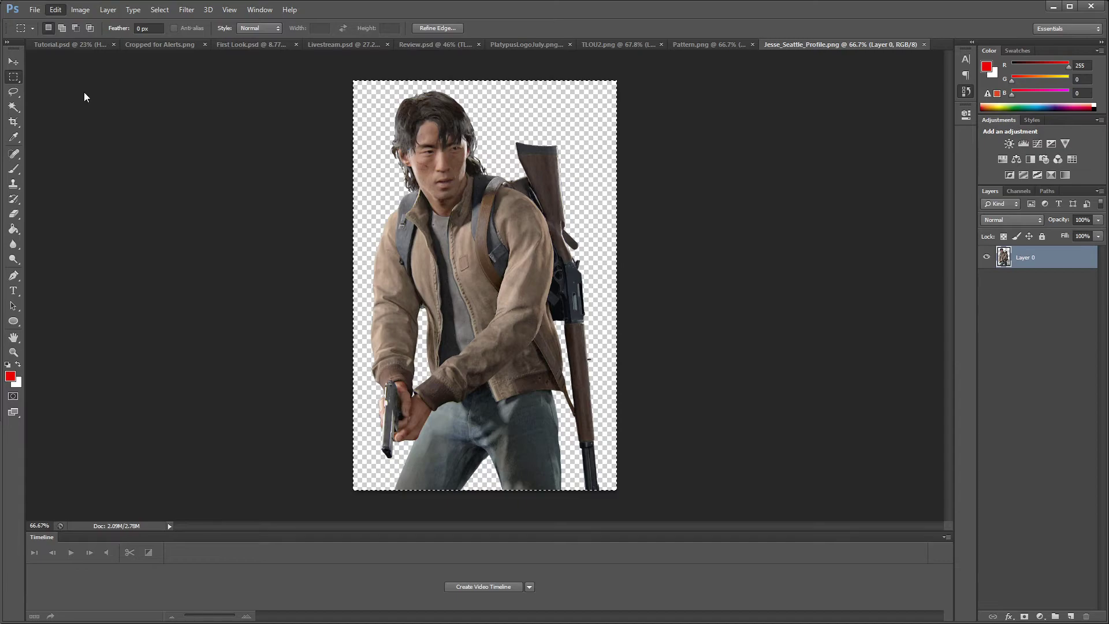
{"action": "left_click", "coordinate": [681, 46]}
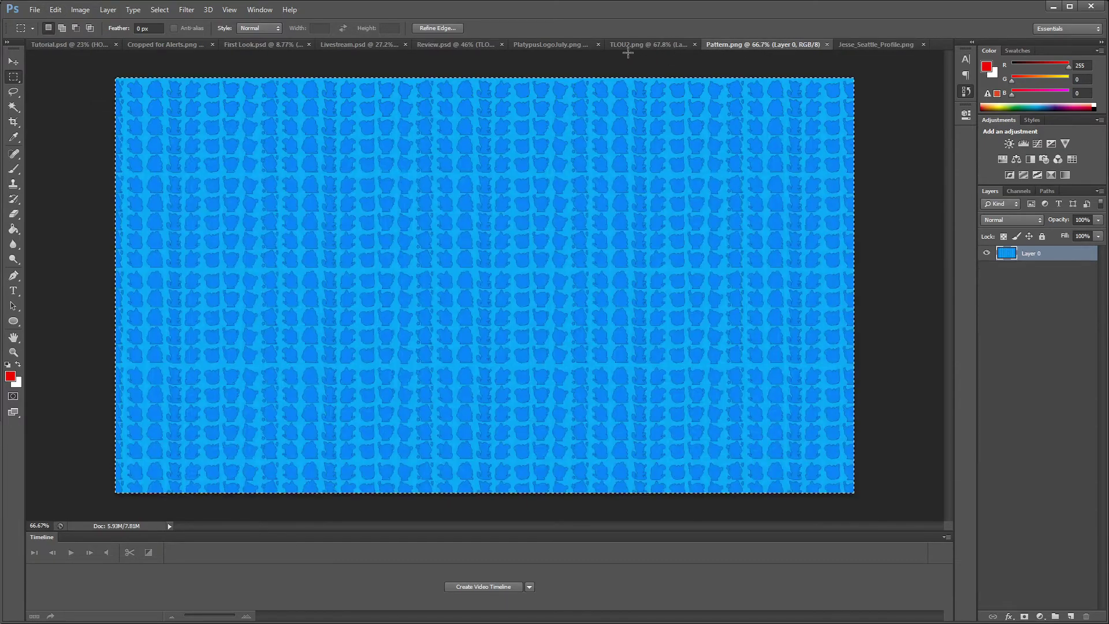
{"action": "left_click", "coordinate": [827, 46]}
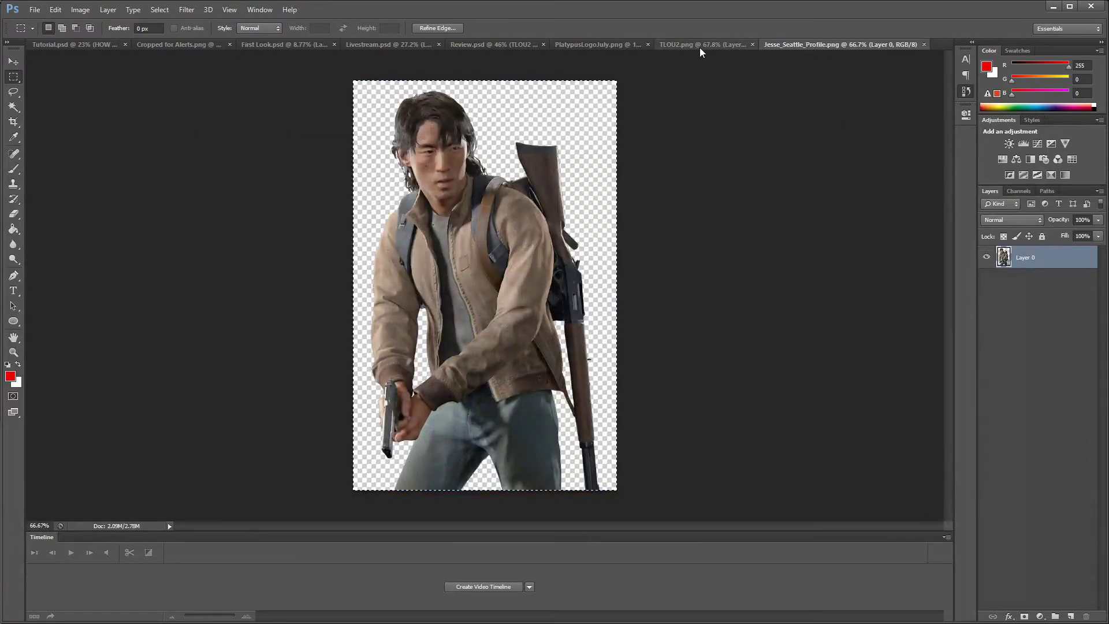
Paste the character into Review.psd at the lower right corner and move the TLOU2 PS4 REVIEW layer to the top of the stack.
{"action": "left_click", "coordinate": [696, 47]}
{"action": "left_click", "coordinate": [628, 42]}
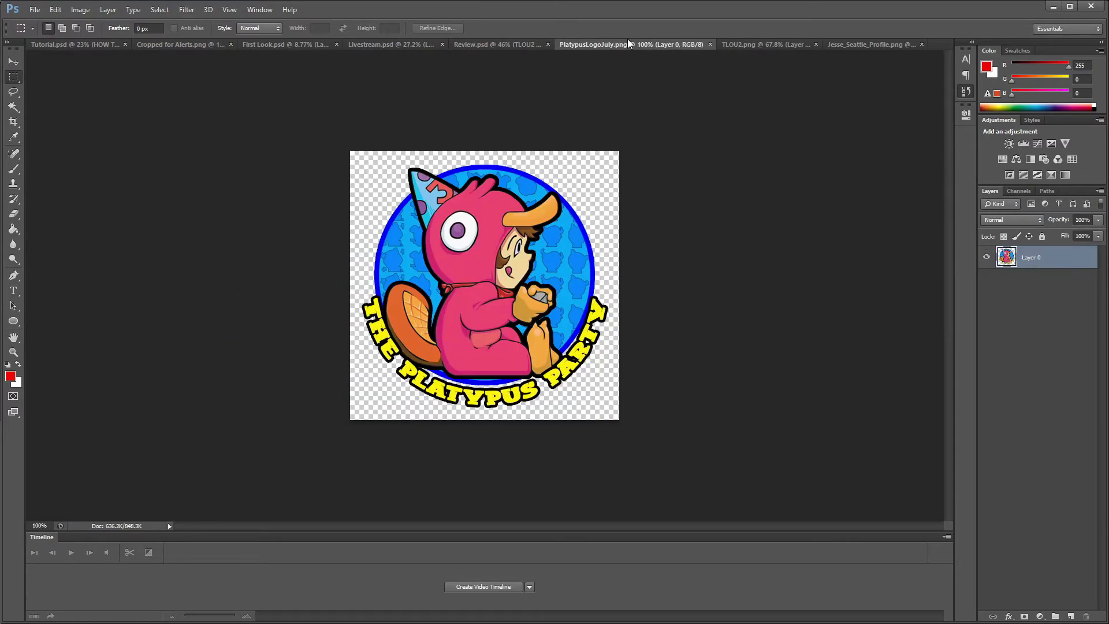
{"action": "left_click", "coordinate": [510, 44]}
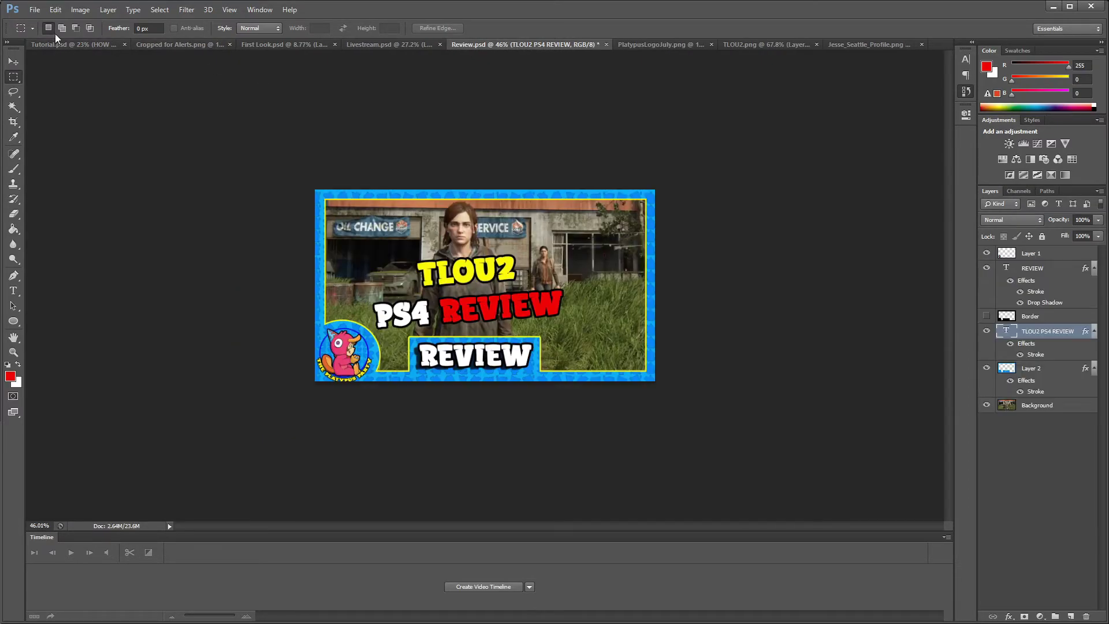
{"action": "key", "text": "ctrl+v"}
{"action": "key", "text": "v"}
{"action": "left_click_drag", "start_coordinate": [479, 280], "coordinate": [612, 298]}
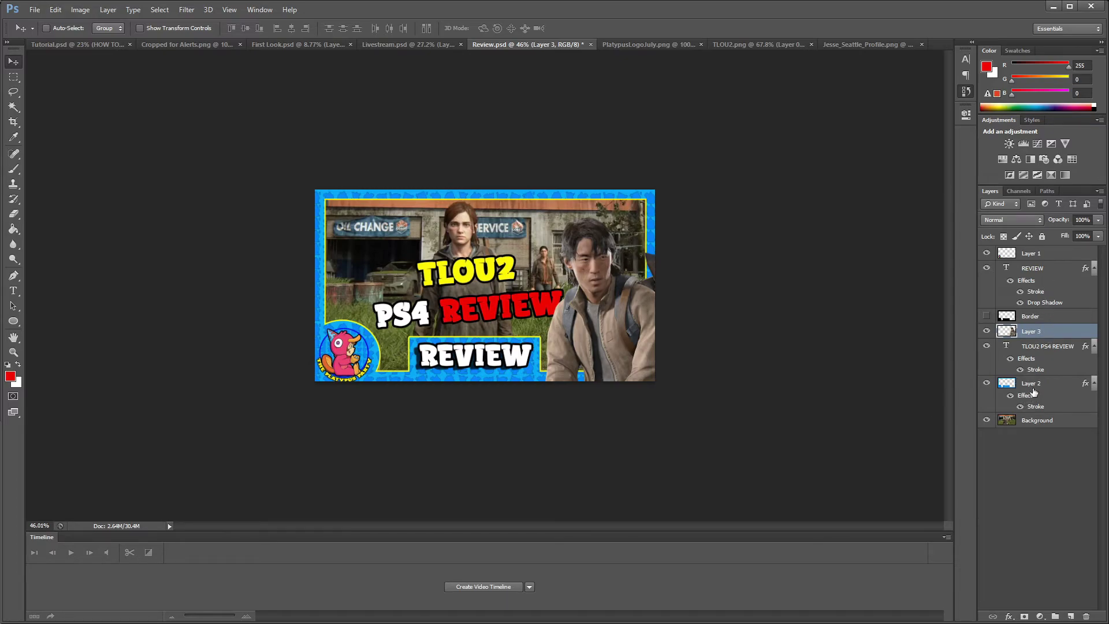
{"action": "left_click_drag", "start_coordinate": [1006, 397], "coordinate": [1057, 245]}
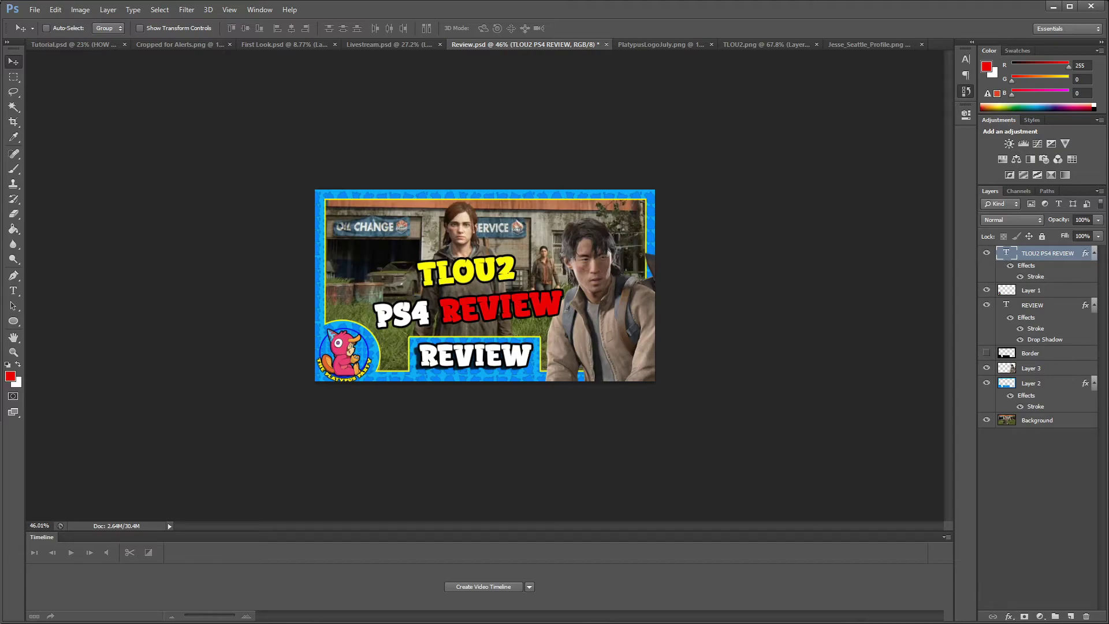
Add an outer glow to the character cutout on Layer 3.
{"action": "left_click", "coordinate": [1063, 370]}
{"action": "key", "text": "h"}
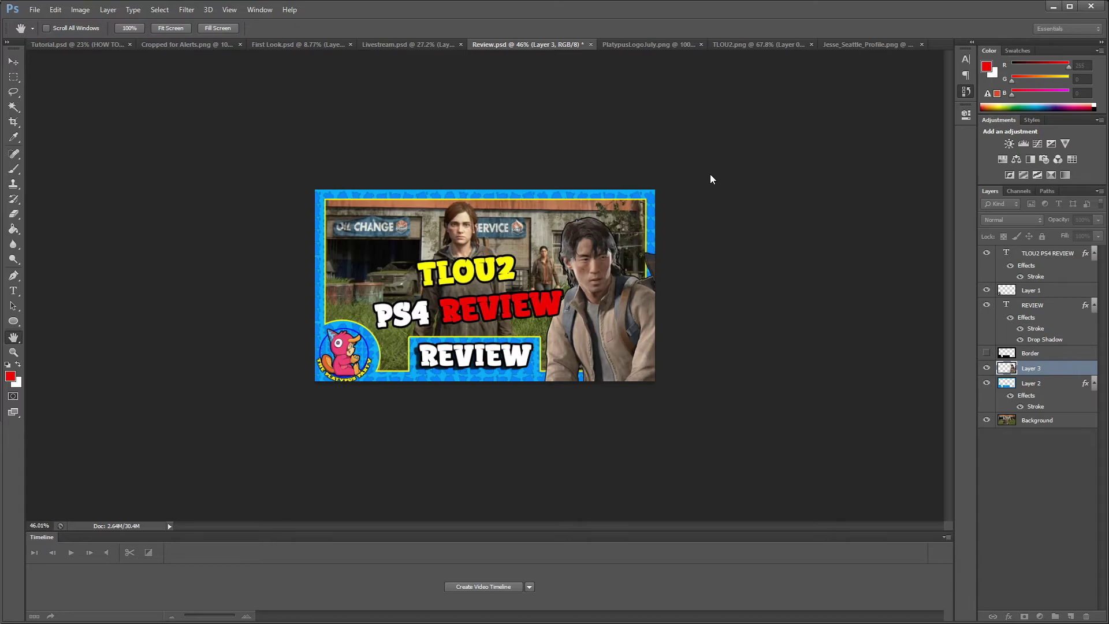
{"action": "key", "text": "v"}
{"action": "key", "text": "h"}
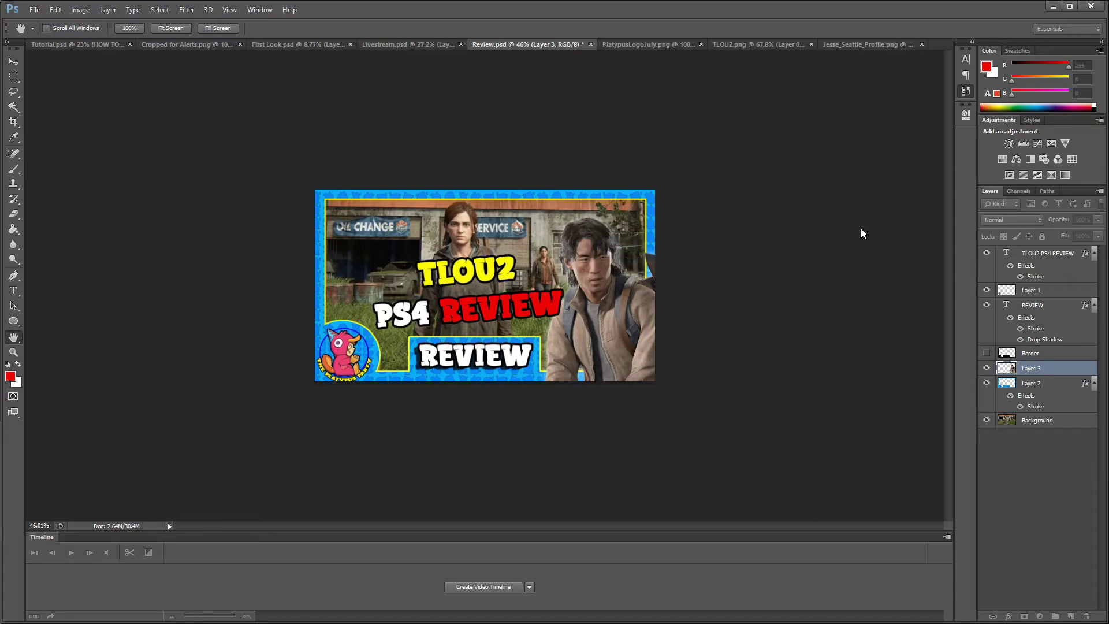
{"action": "key", "text": "i"}
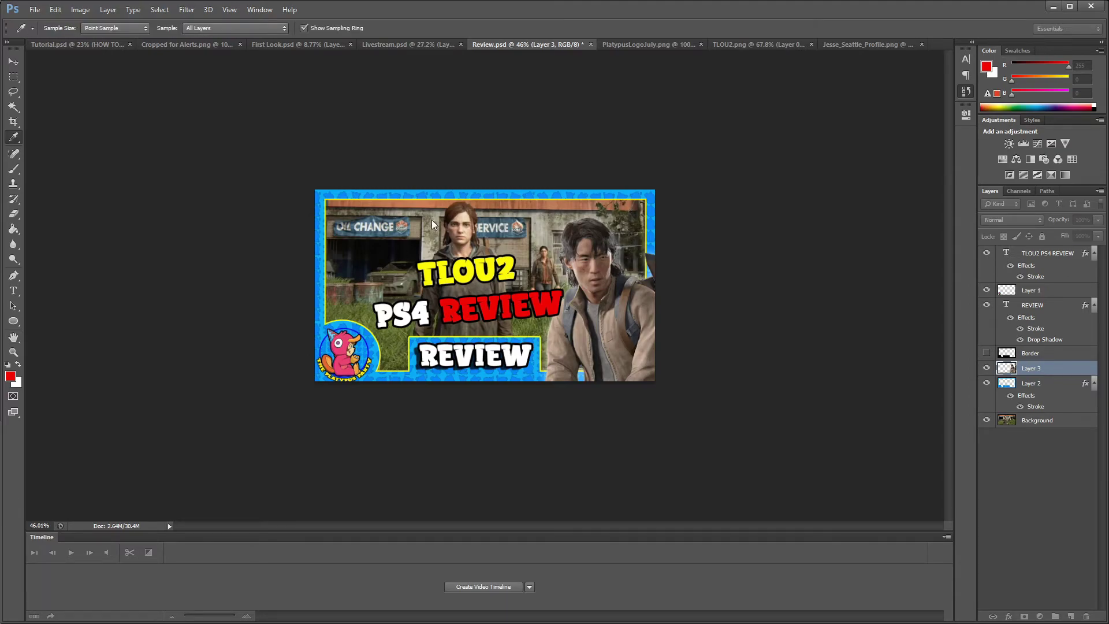
{"action": "key", "text": "h"}
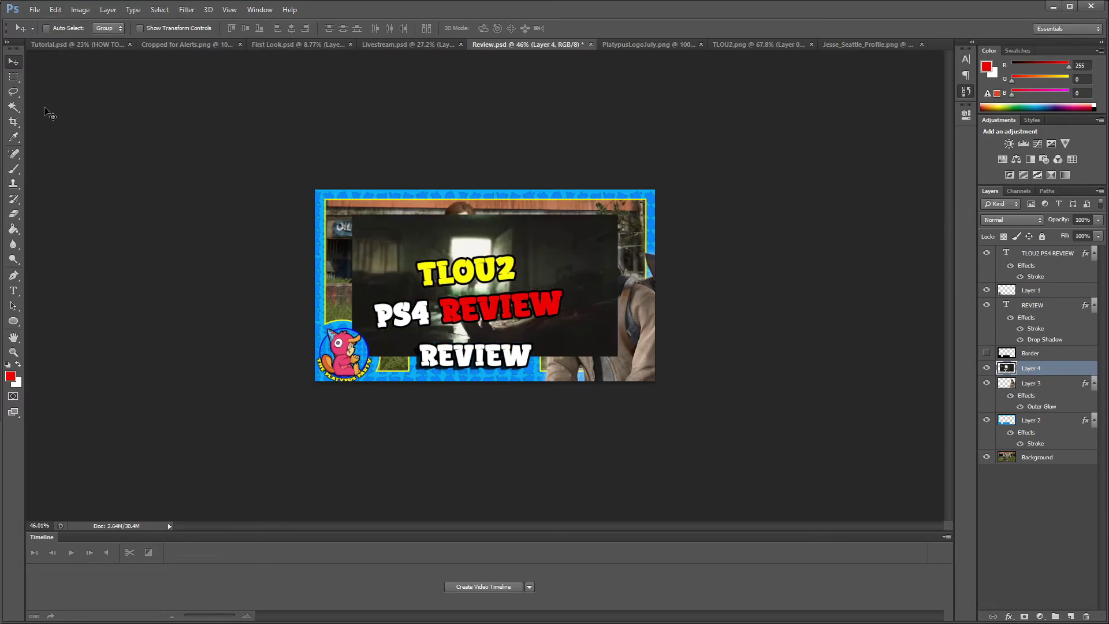
Scale the background image on Layer 4 proportionally to 135.27% so it covers the whole canvas.
{"action": "key", "text": "ctrl+t"}
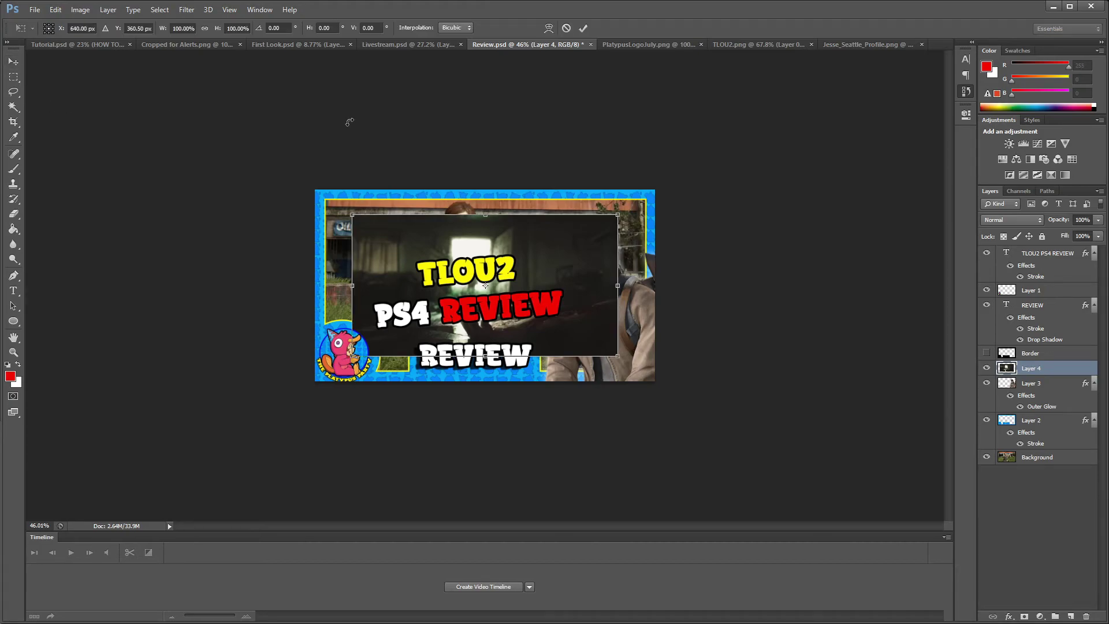
{"action": "left_click_drag", "start_coordinate": [485, 215], "coordinate": [485, 189]}
{"action": "left_click_drag", "start_coordinate": [486, 356], "coordinate": [511, 382]}
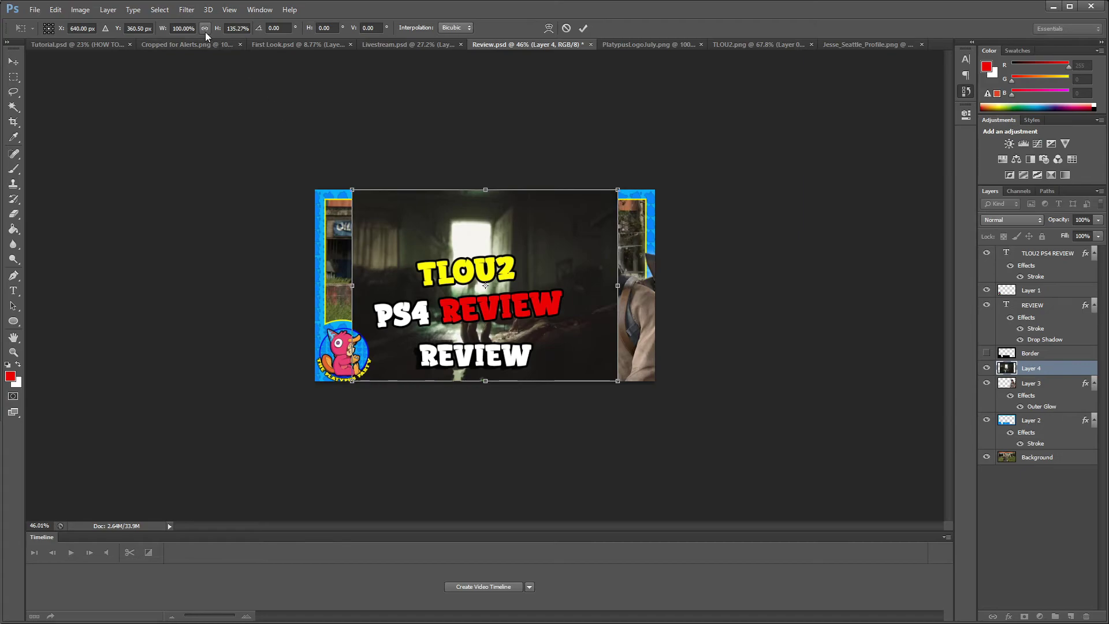
{"action": "left_click", "coordinate": [236, 27]}
{"action": "left_click", "coordinate": [206, 28]}
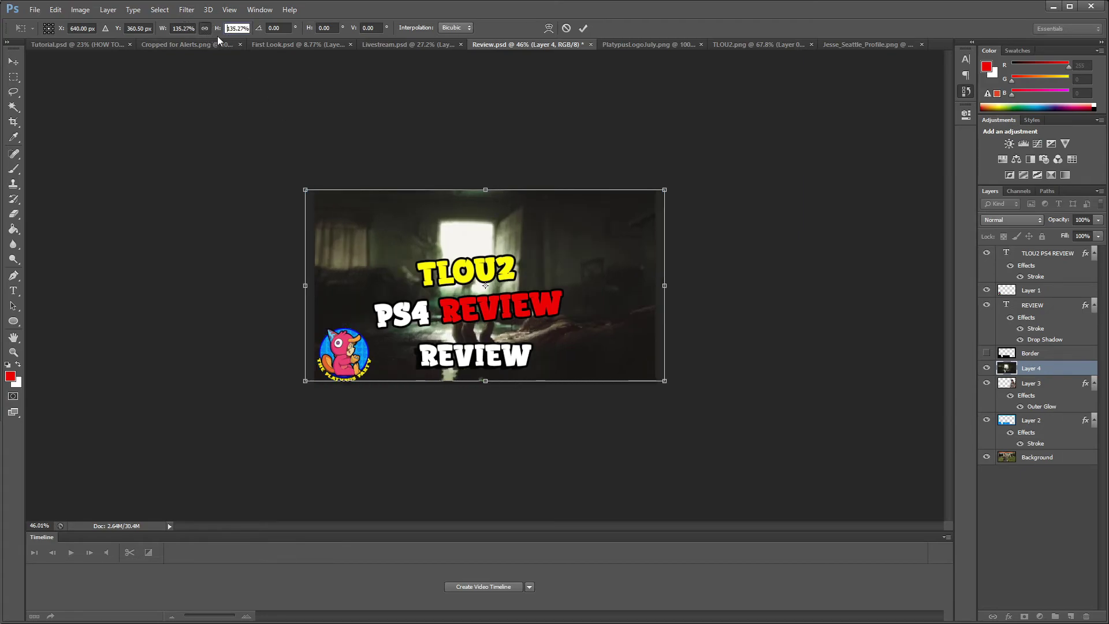
{"action": "key", "text": "Return"}
Move Layer 4 directly above the Background layer and shift its image slightly up and to the left.
{"action": "left_click_drag", "start_coordinate": [1048, 370], "coordinate": [1048, 446]}
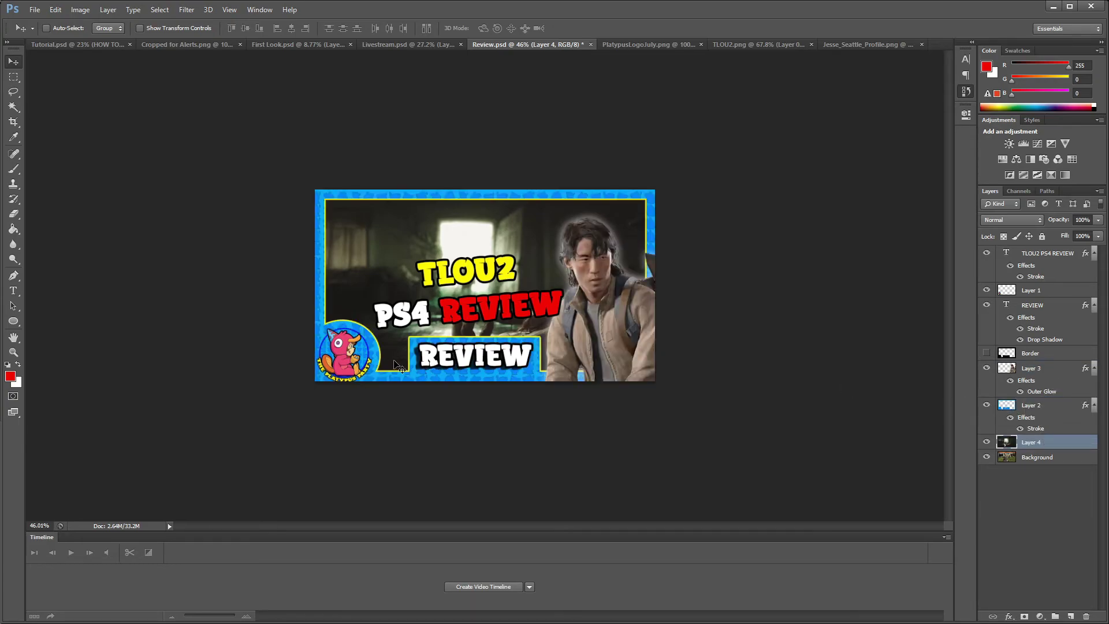
{"action": "mouse_move", "coordinate": [498, 222]}
{"action": "left_mouse_down"}
{"action": "mouse_move", "coordinate": [469, 201]}
{"action": "mouse_move", "coordinate": [478, 214]}
{"action": "left_mouse_up"}
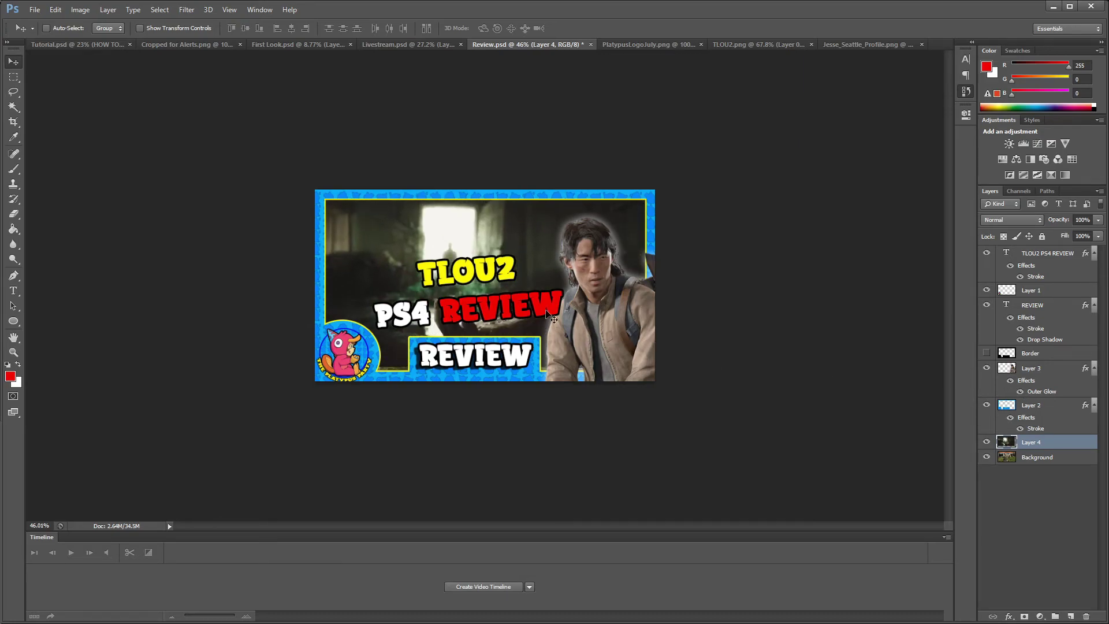
{"action": "left_click_drag", "start_coordinate": [559, 319], "coordinate": [535, 304]}
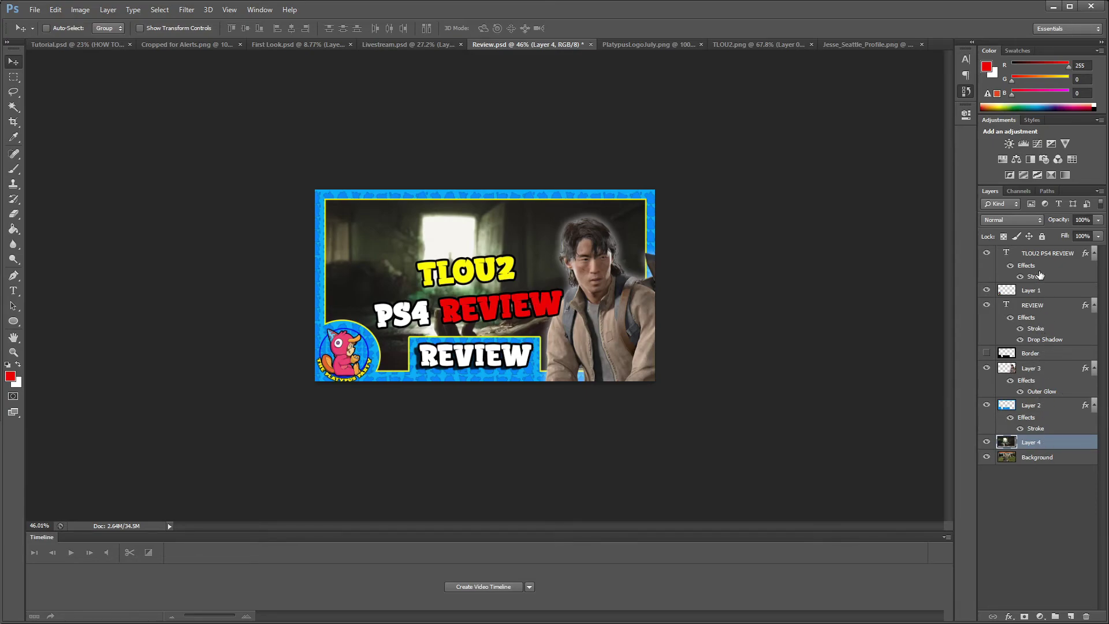
Reposition the TLOU2 PS4 REVIEW title higher and further left, clear of the character cutout.
{"action": "left_click", "coordinate": [1046, 254]}
{"action": "left_click_drag", "start_coordinate": [439, 357], "coordinate": [418, 285]}
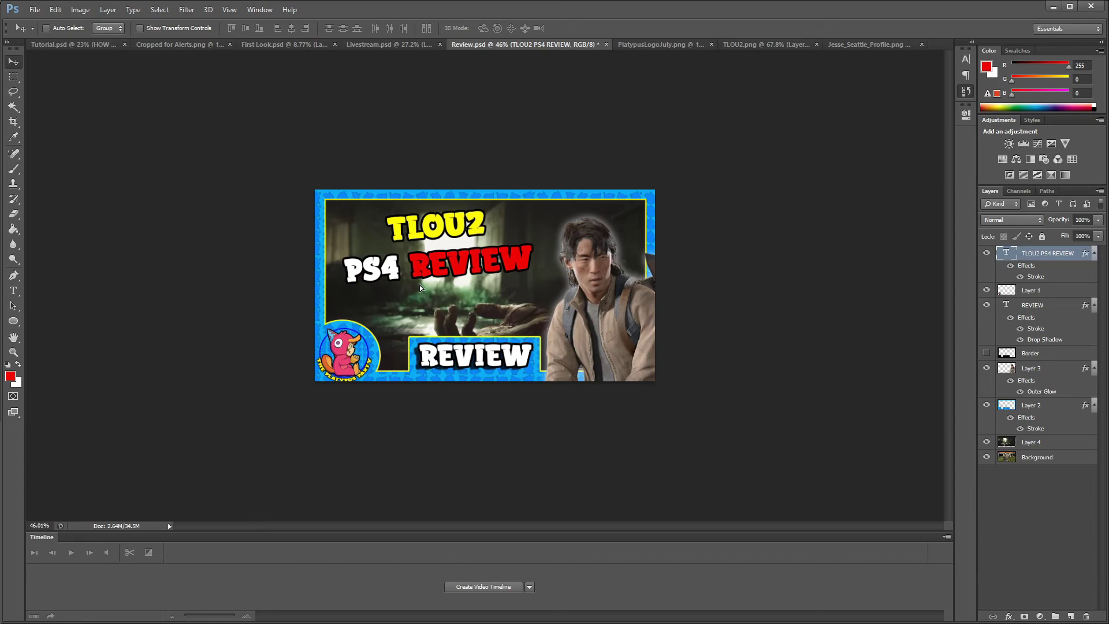
{"action": "left_click_drag", "start_coordinate": [473, 258], "coordinate": [470, 270]}
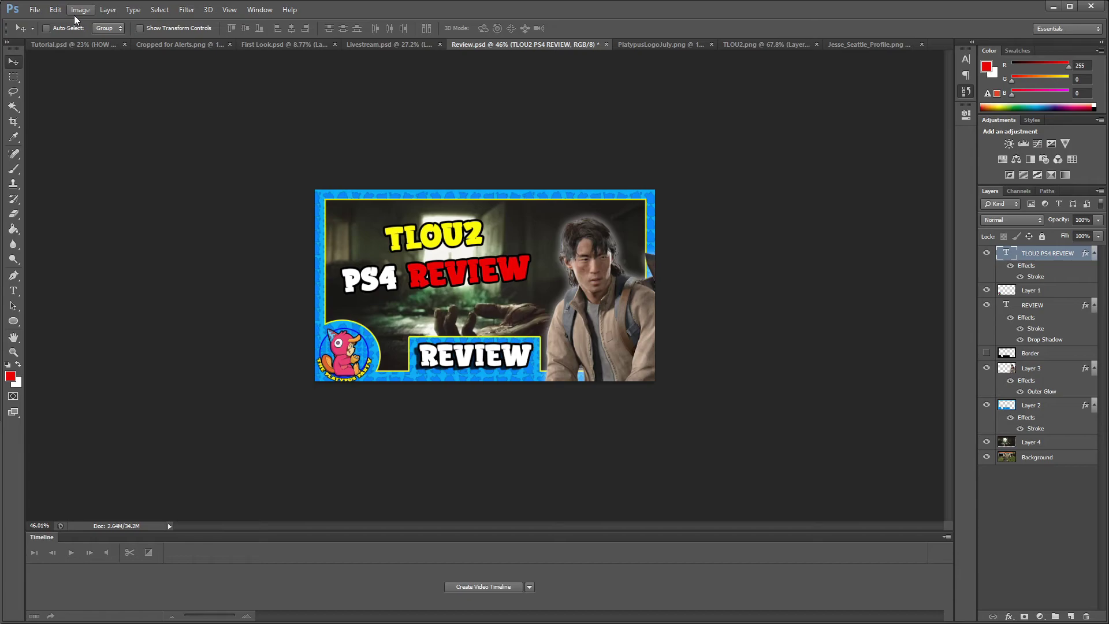
Rename Layer 2, which holds the patterned frame, as Border.
{"action": "left_click", "coordinate": [1036, 407]}
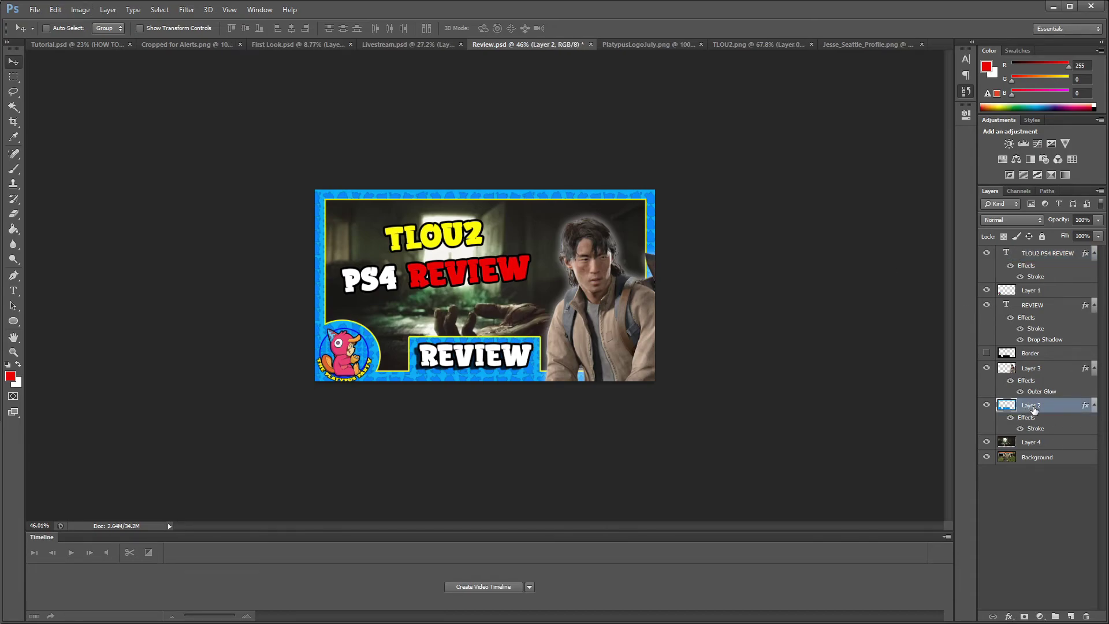
{"action": "double_click", "coordinate": [1034, 406]}
{"action": "type", "text": "Border"}
{"action": "key", "text": "Return"}
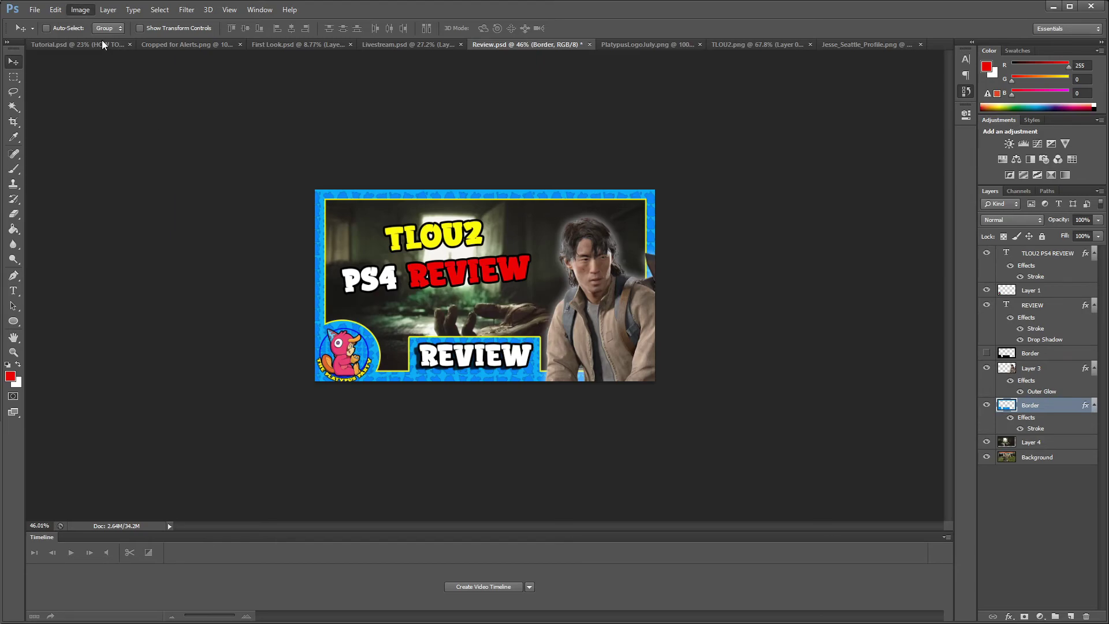
Use Replace Color on the patterned Border layer to change its sampled light blue to pink fa0a92.
{"action": "left_click", "coordinate": [79, 11]}
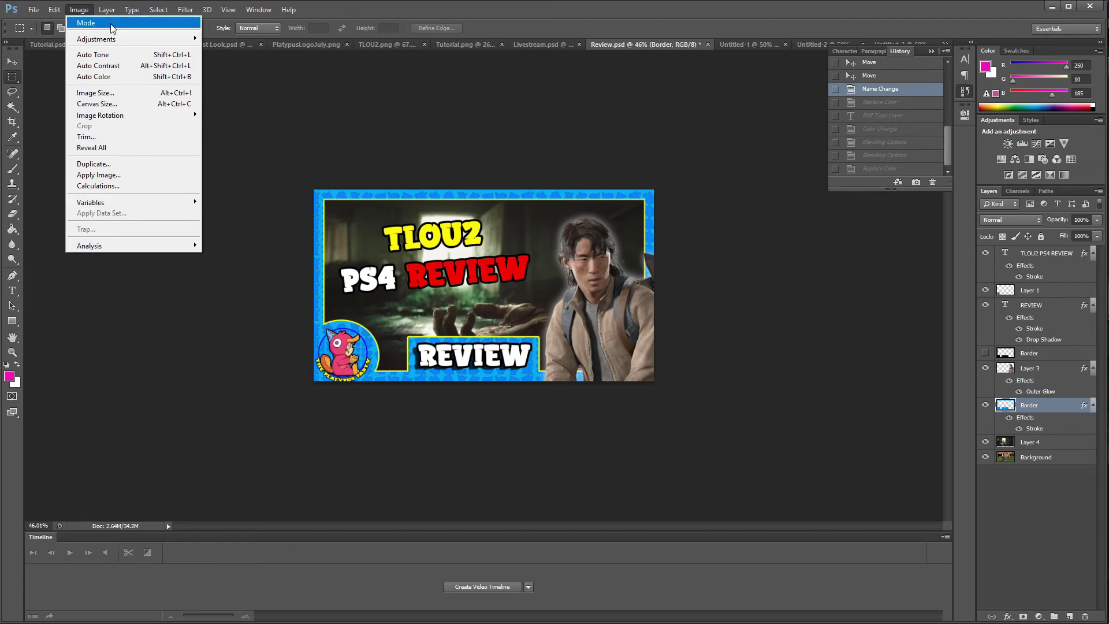
{"action": "mouse_move", "coordinate": [113, 41]}
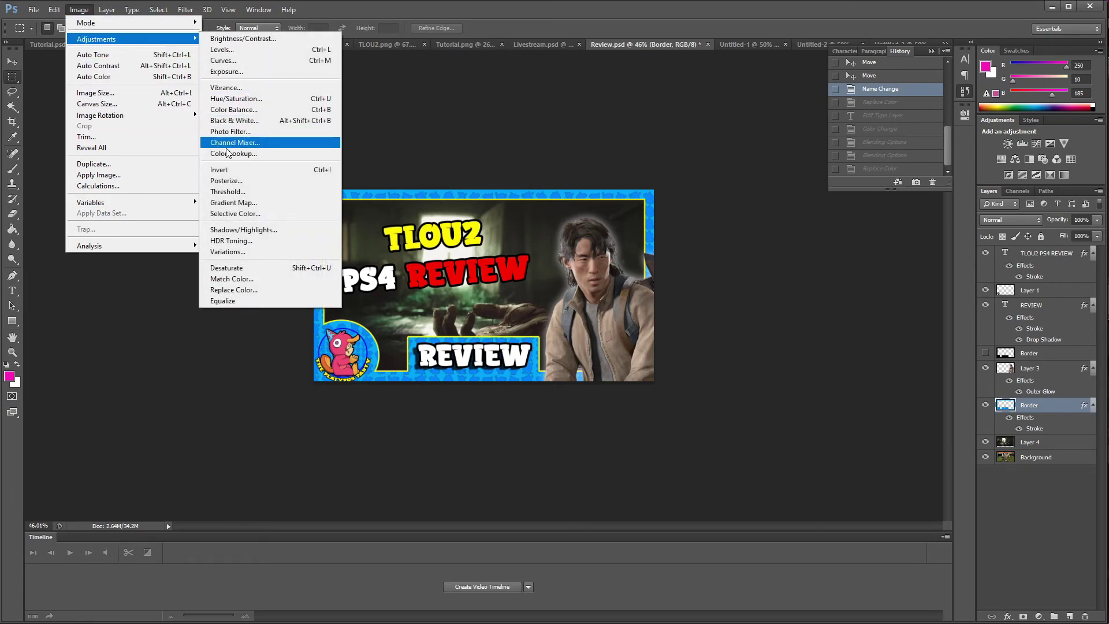
{"action": "left_click", "coordinate": [254, 290]}
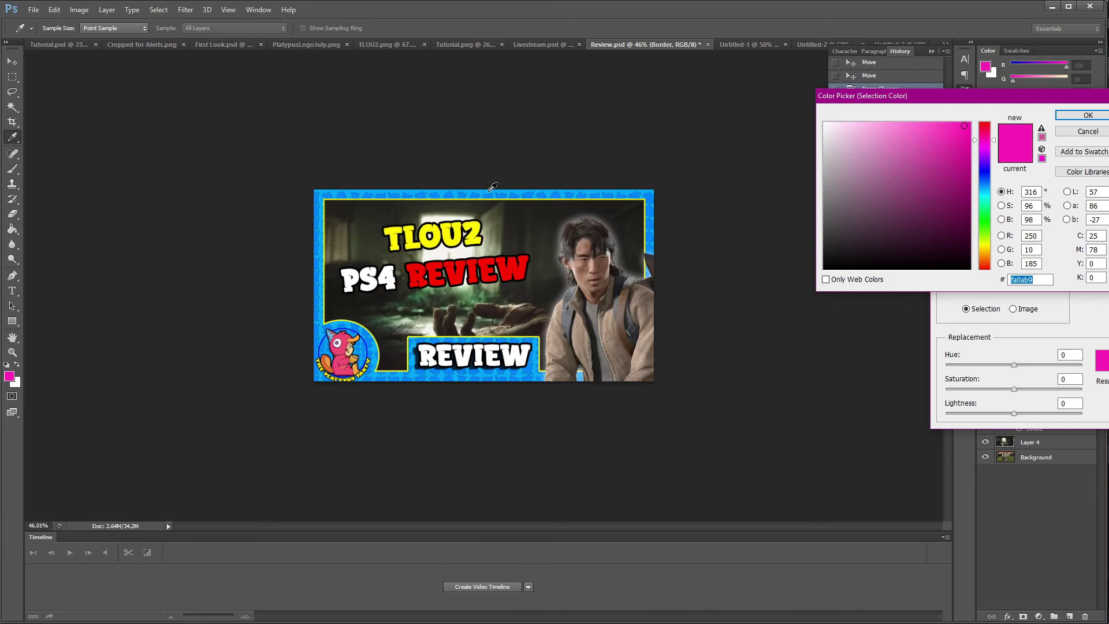
{"action": "left_click", "coordinate": [493, 191]}
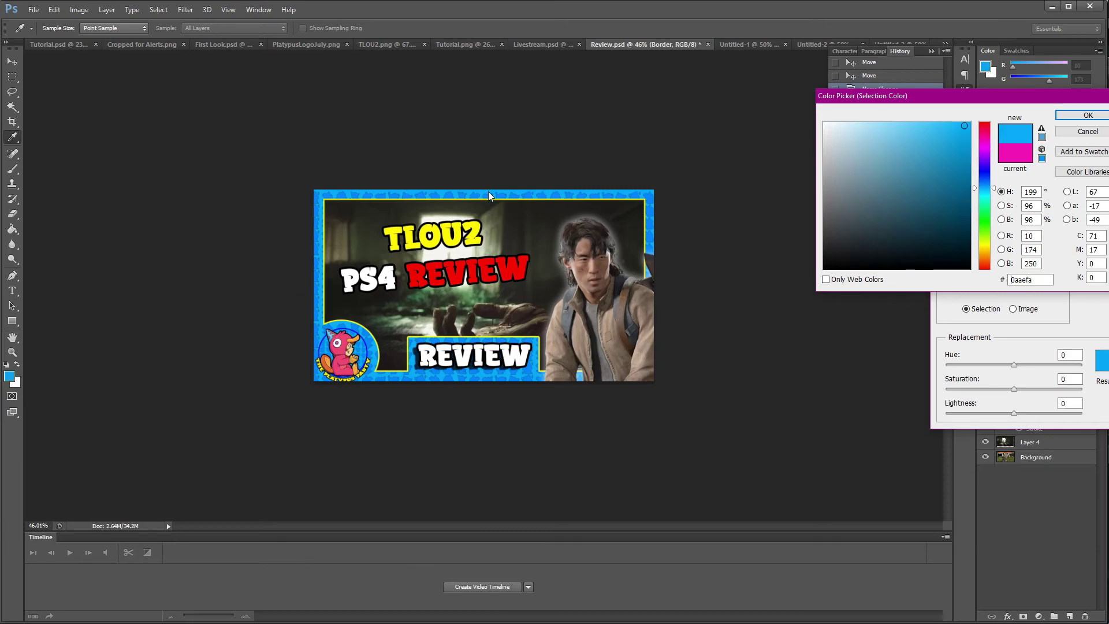
{"action": "left_click", "coordinate": [1087, 115]}
{"action": "left_click", "coordinate": [1103, 369]}
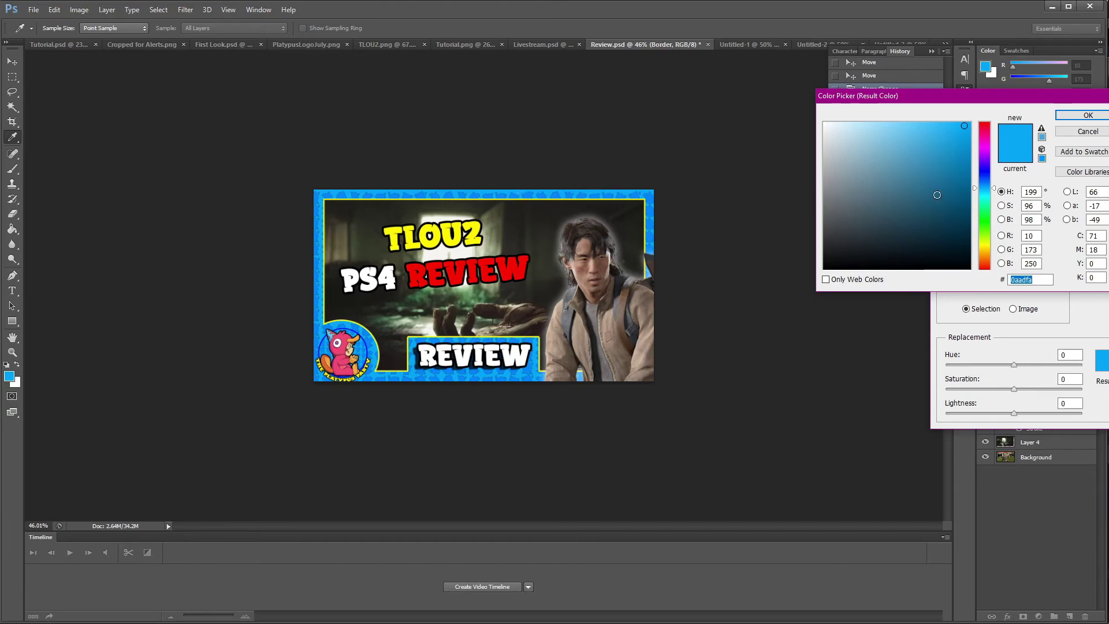
{"action": "left_click", "coordinate": [988, 138]}
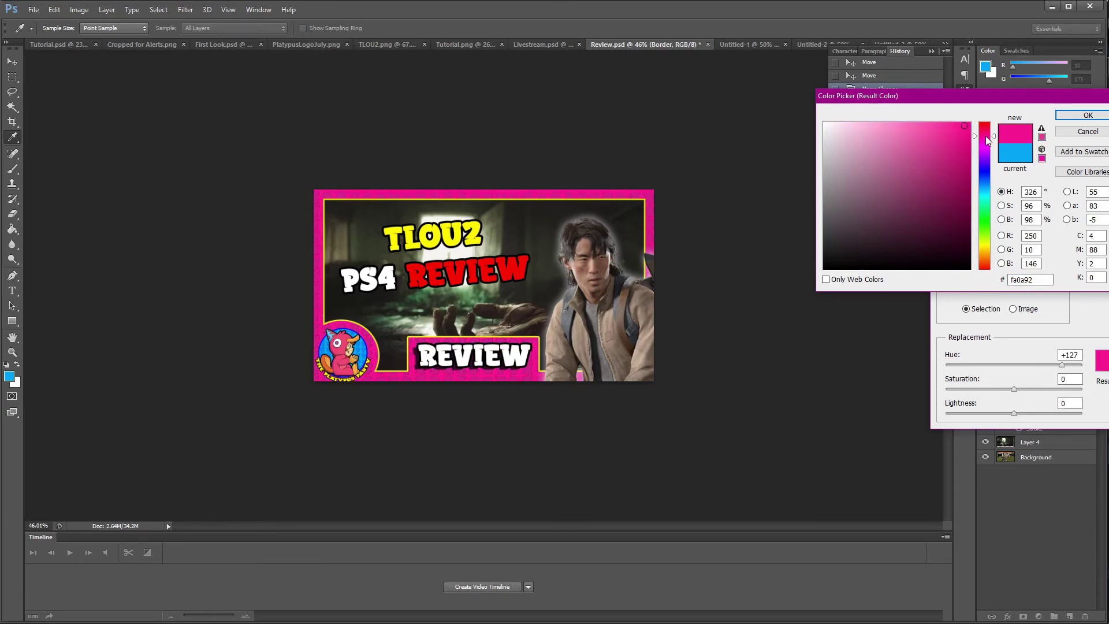
{"action": "left_click", "coordinate": [1087, 115]}
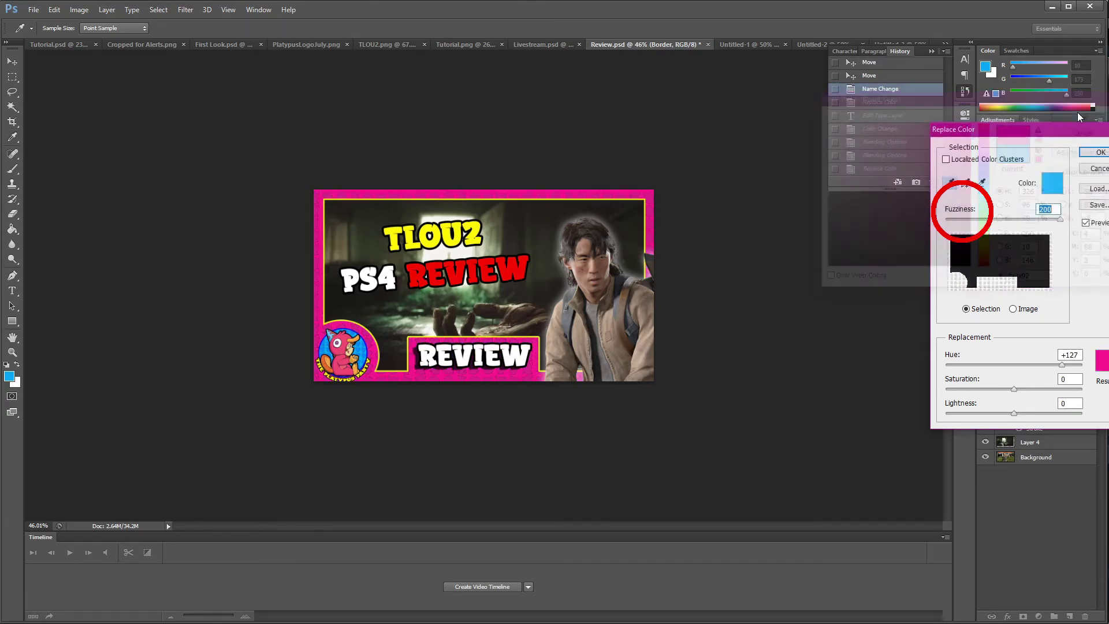
{"action": "left_click", "coordinate": [1094, 152]}
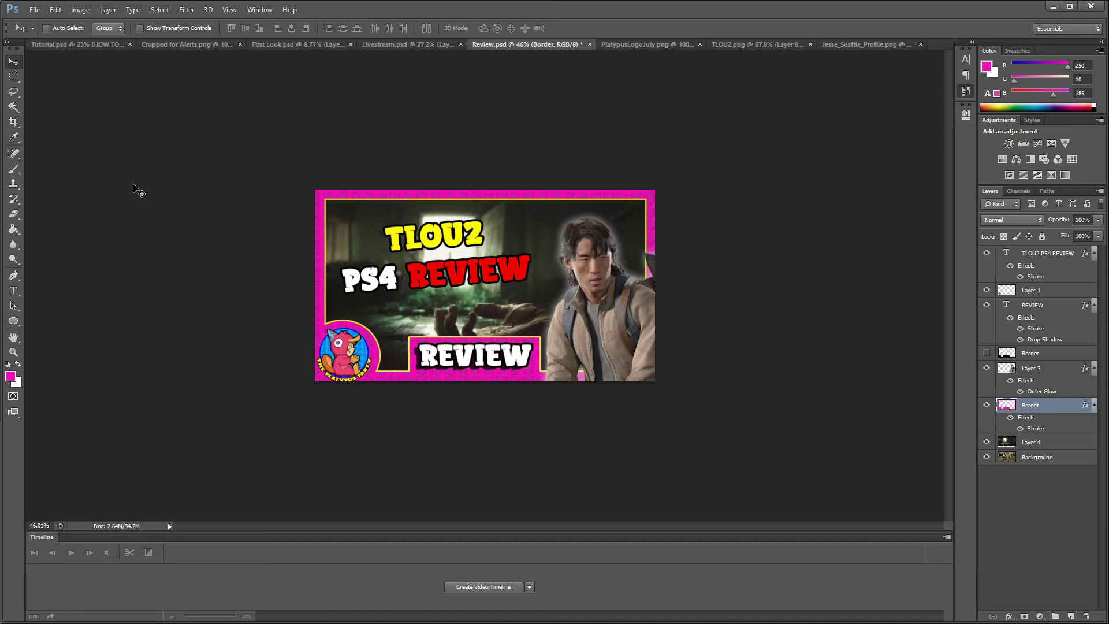
Examine the Tutorial.png thumbnail at a reduced size, look over TLOU2.png and PlatypusLogoJuly.png, and return to Review.psd.
{"action": "left_click", "coordinate": [13, 306]}
{"action": "left_click", "coordinate": [13, 290]}
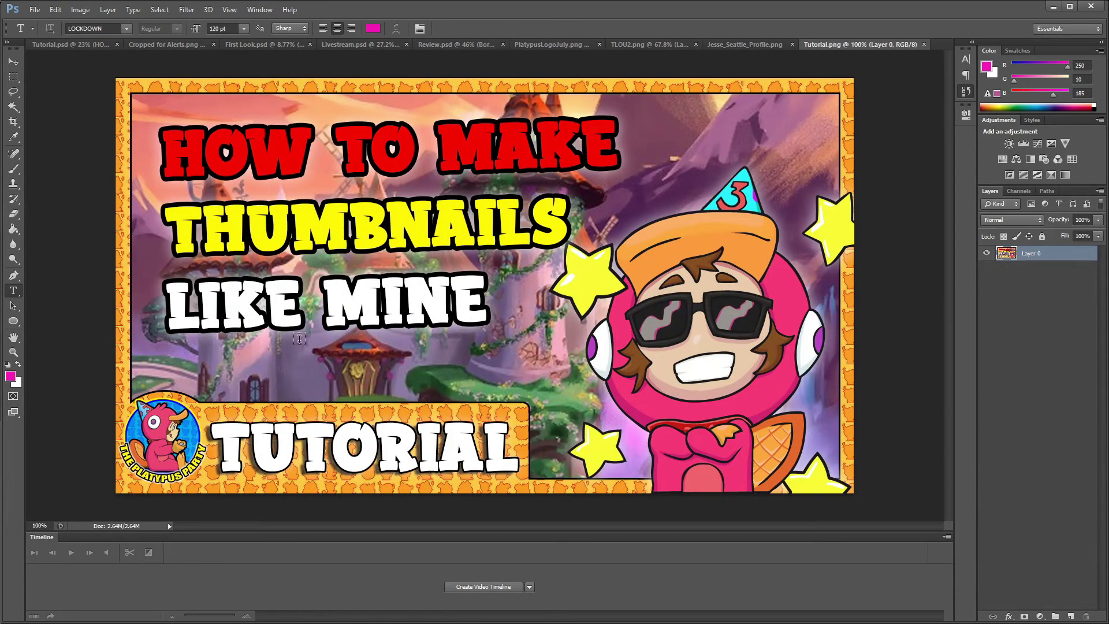
{"action": "left_click", "coordinate": [13, 352]}
{"action": "left_click_drag", "start_coordinate": [553, 388], "coordinate": [342, 337]}
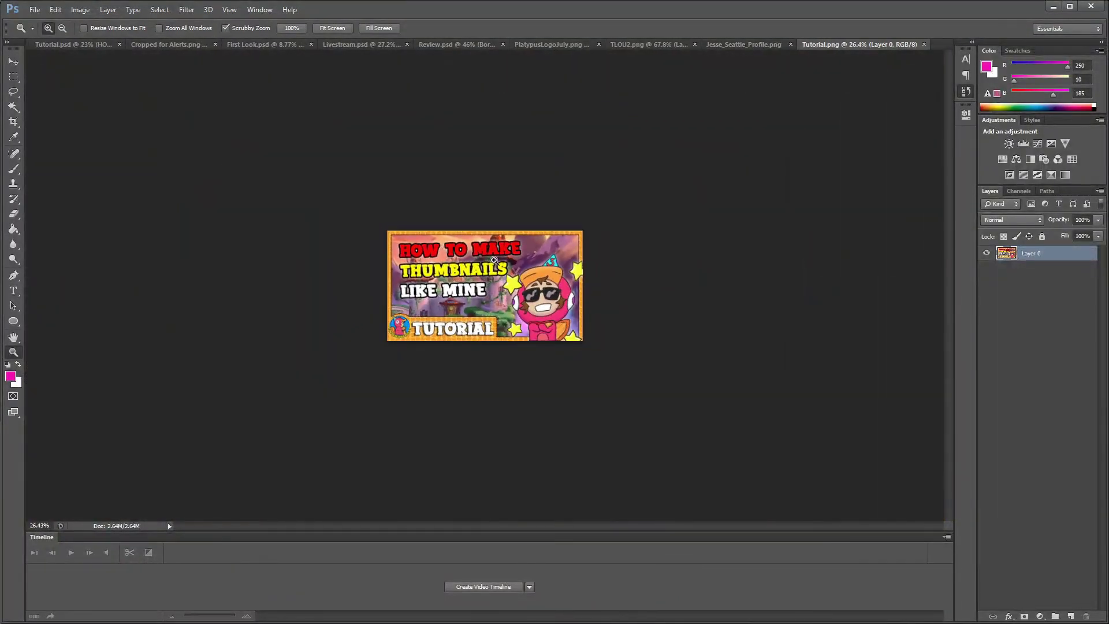
{"action": "left_click", "coordinate": [739, 44]}
{"action": "left_click", "coordinate": [598, 44]}
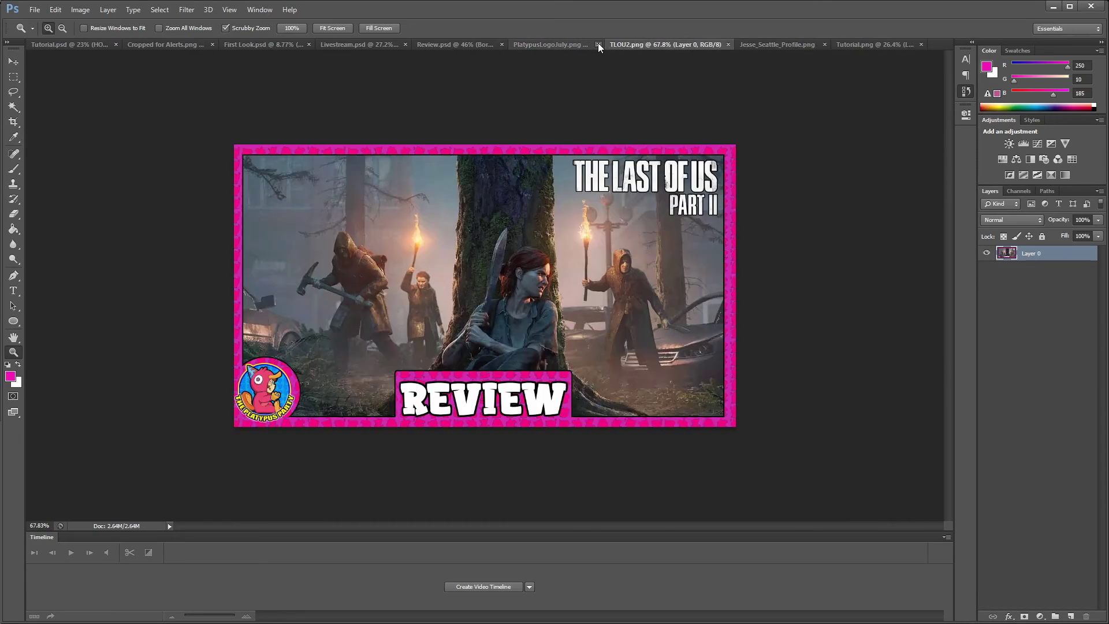
{"action": "left_click", "coordinate": [531, 40]}
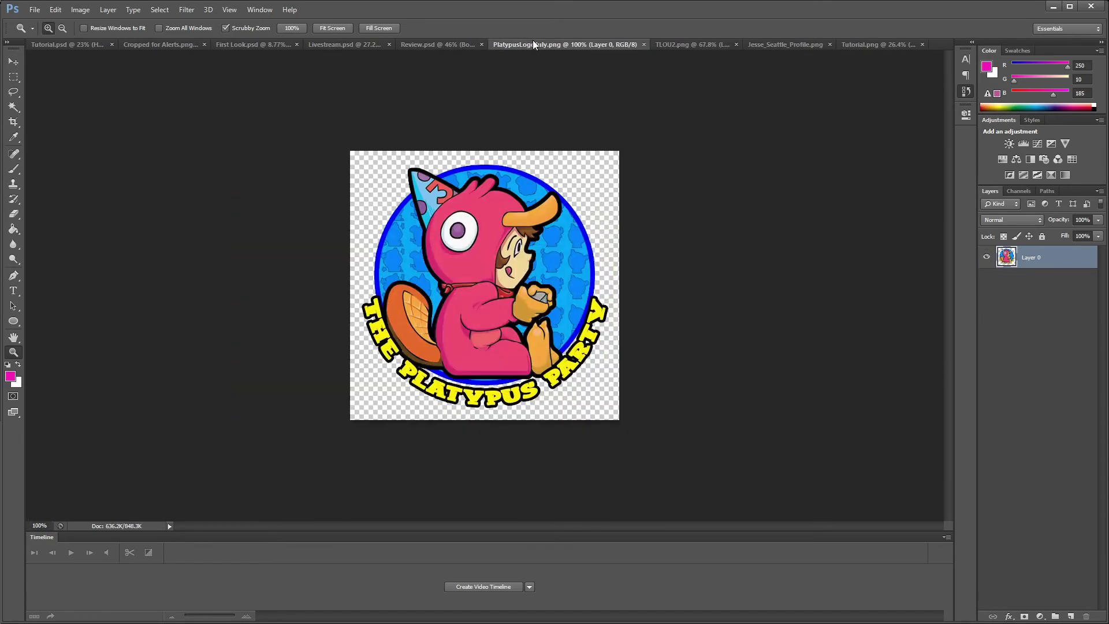
{"action": "left_click", "coordinate": [423, 42]}
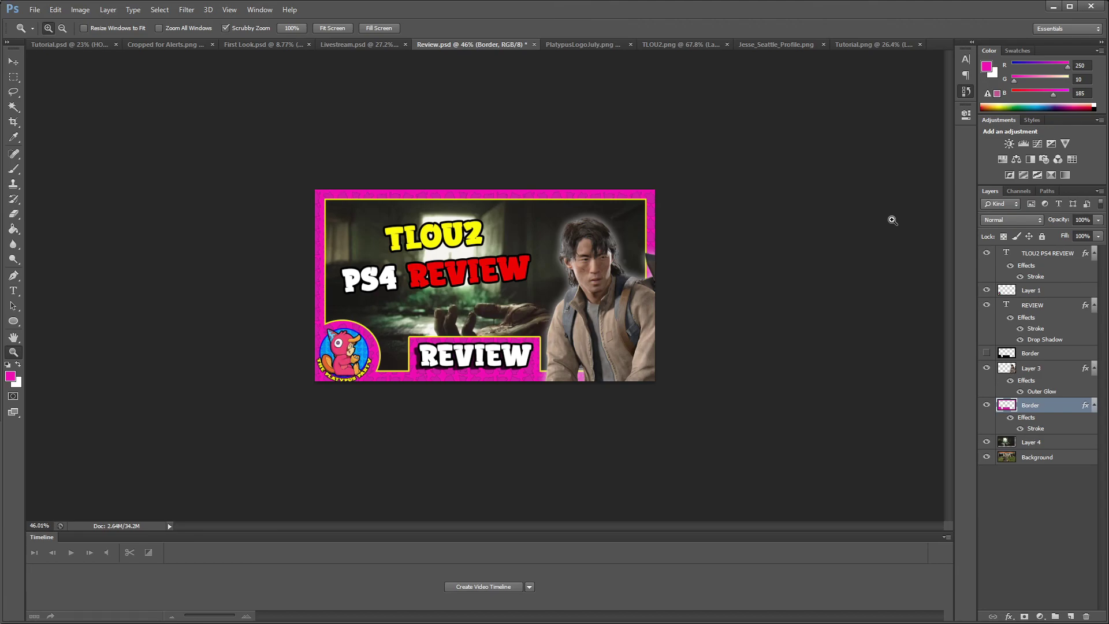
Inspect the capitalized title text in Review.psd and compare it with the TLOU2.png and First Look.psd thumbnails.
{"action": "left_click", "coordinate": [13, 290]}
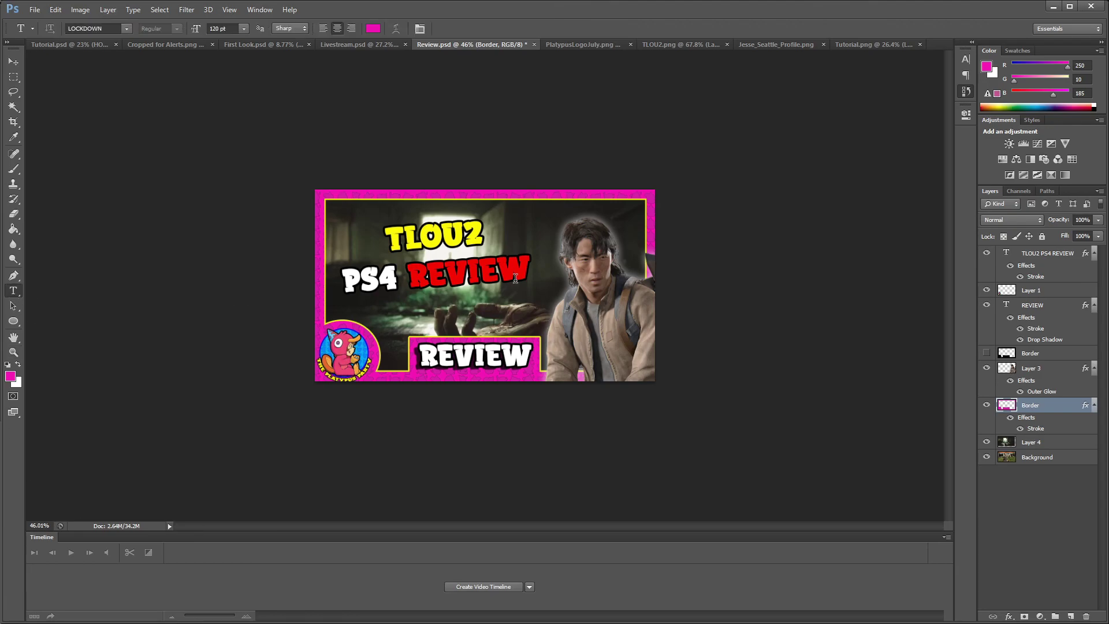
{"action": "left_click_drag", "start_coordinate": [529, 276], "coordinate": [277, 275]}
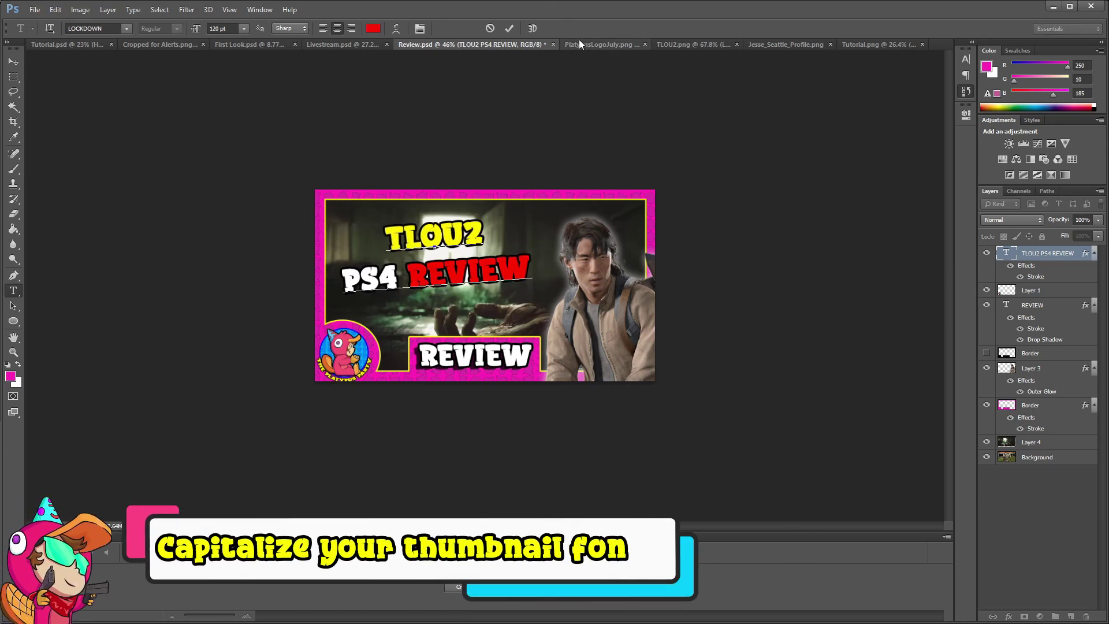
{"action": "left_click", "coordinate": [578, 41]}
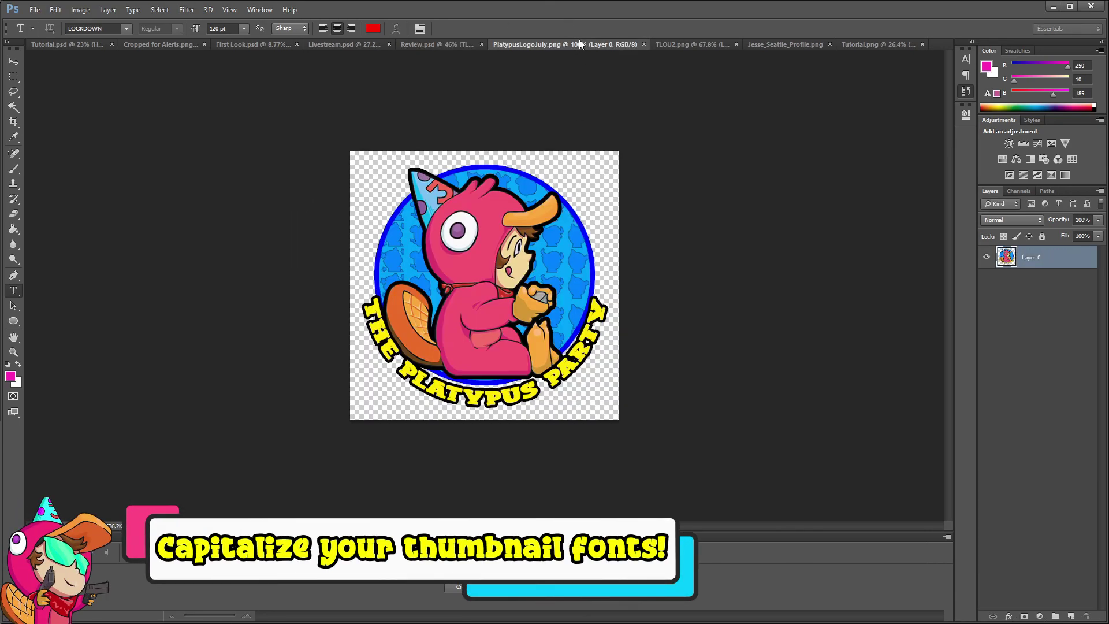
{"action": "left_click", "coordinate": [709, 50]}
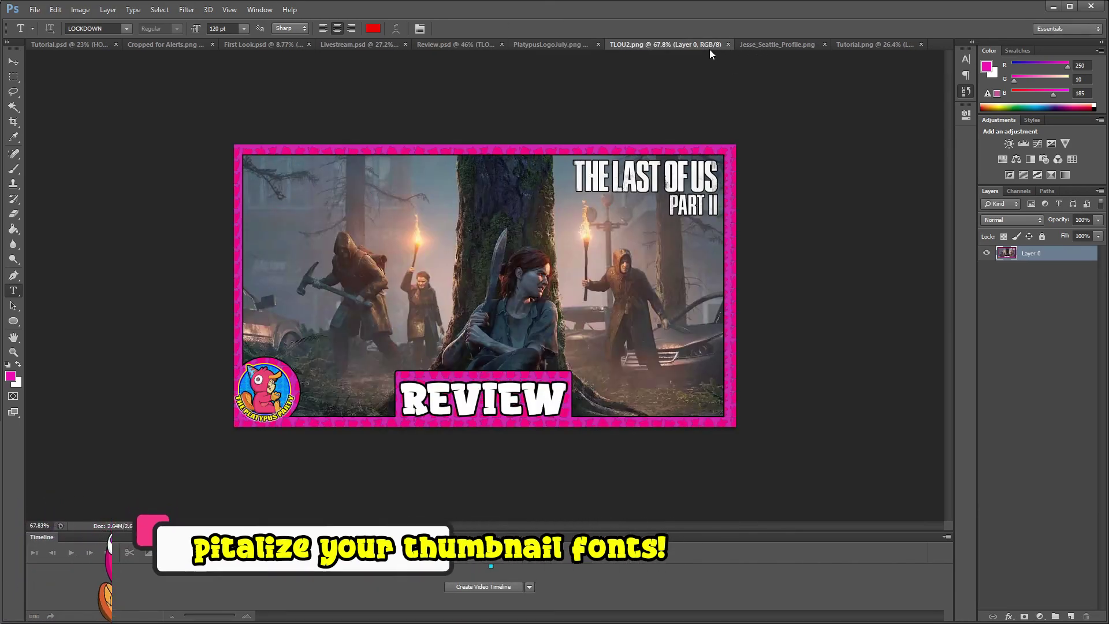
{"action": "left_click", "coordinate": [774, 44]}
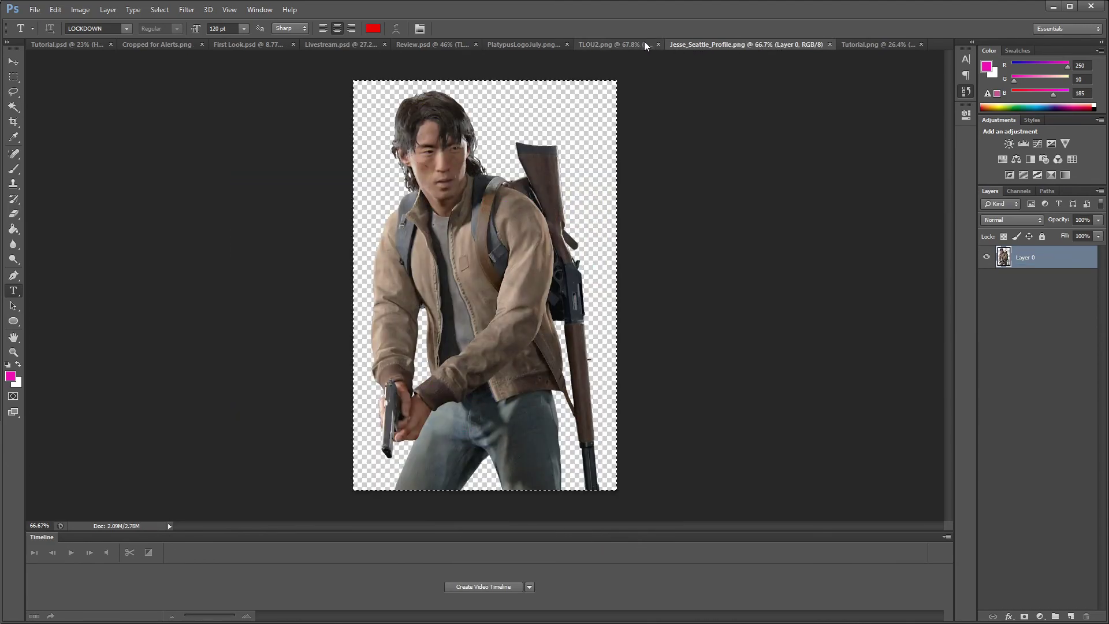
{"action": "left_click", "coordinate": [605, 45]}
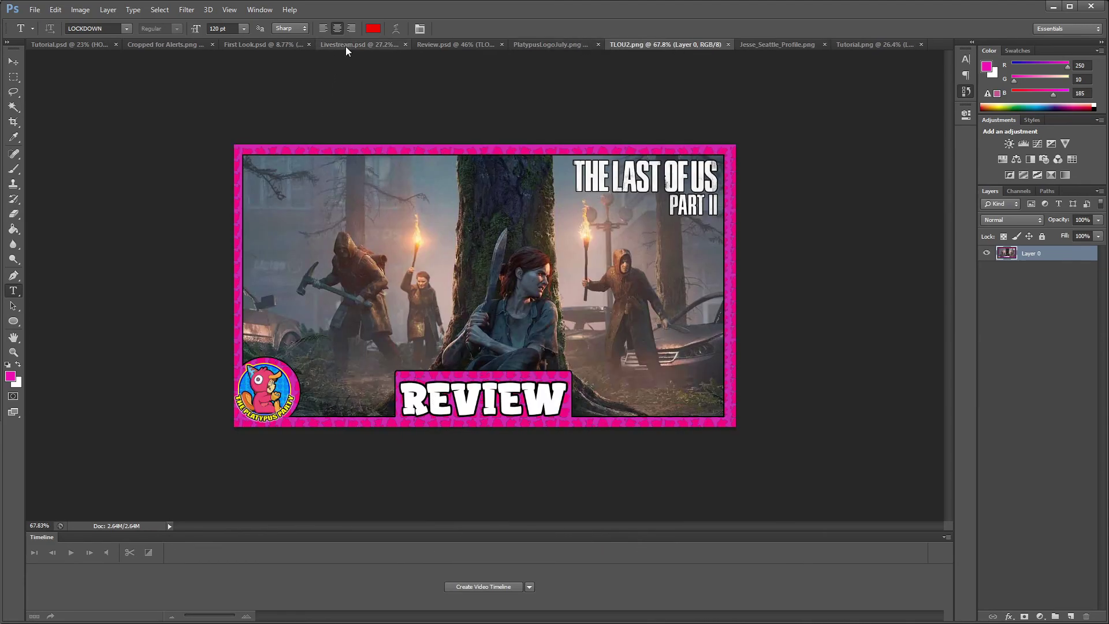
{"action": "mouse_move", "coordinate": [346, 46]}
{"action": "left_mouse_down"}
{"action": "mouse_move", "coordinate": [302, 61]}
{"action": "mouse_move", "coordinate": [352, 45]}
{"action": "left_mouse_up"}
{"action": "left_click", "coordinate": [261, 44]}
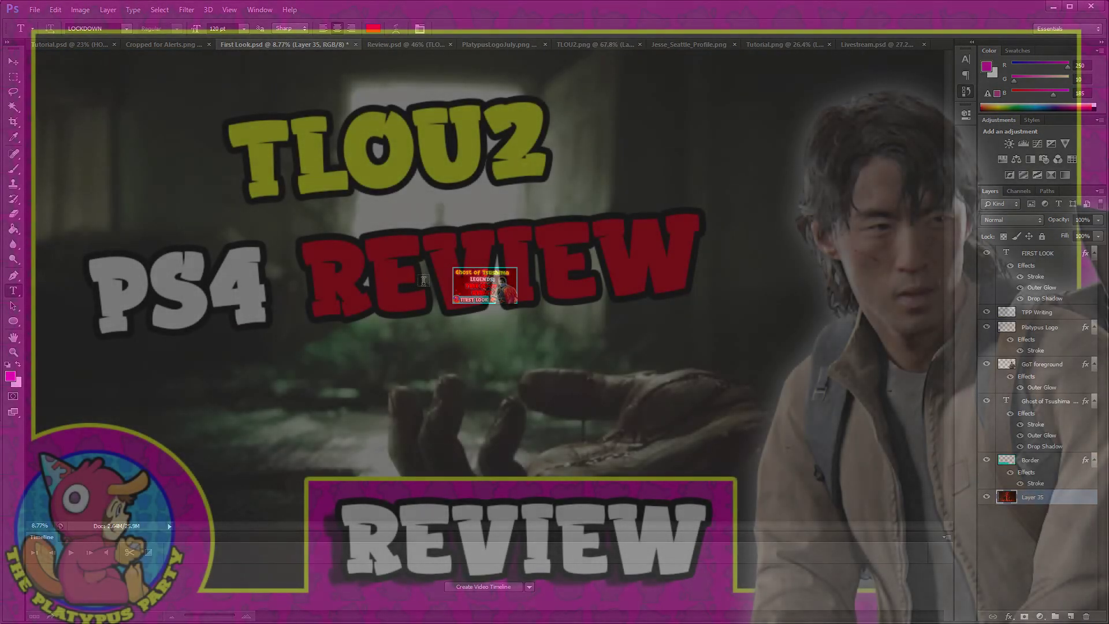